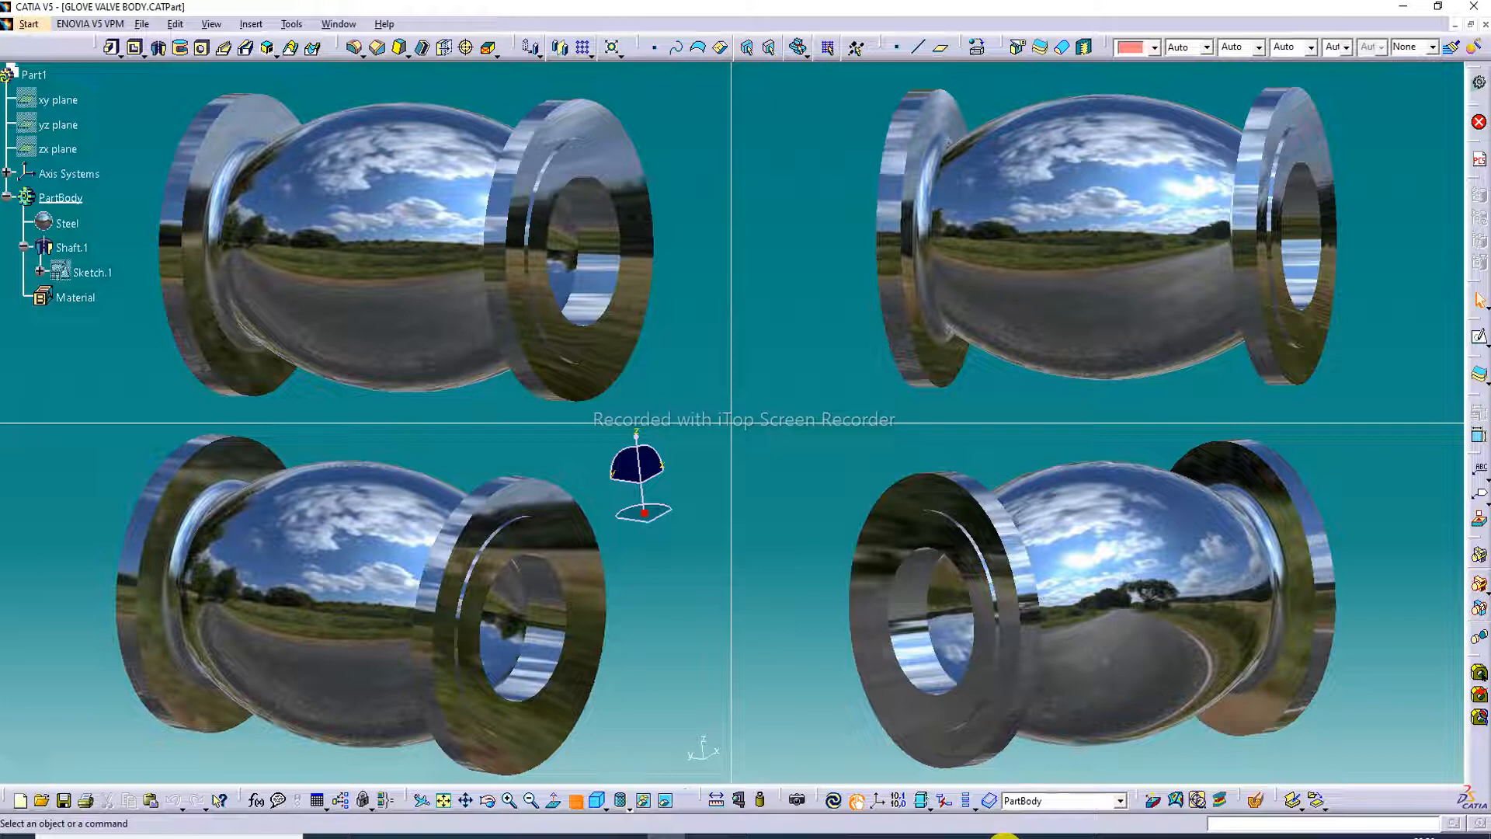
# Switch from the four-pane multi-view to a single view and examine the valve body from several angles.
pyautogui.click(760, 800)
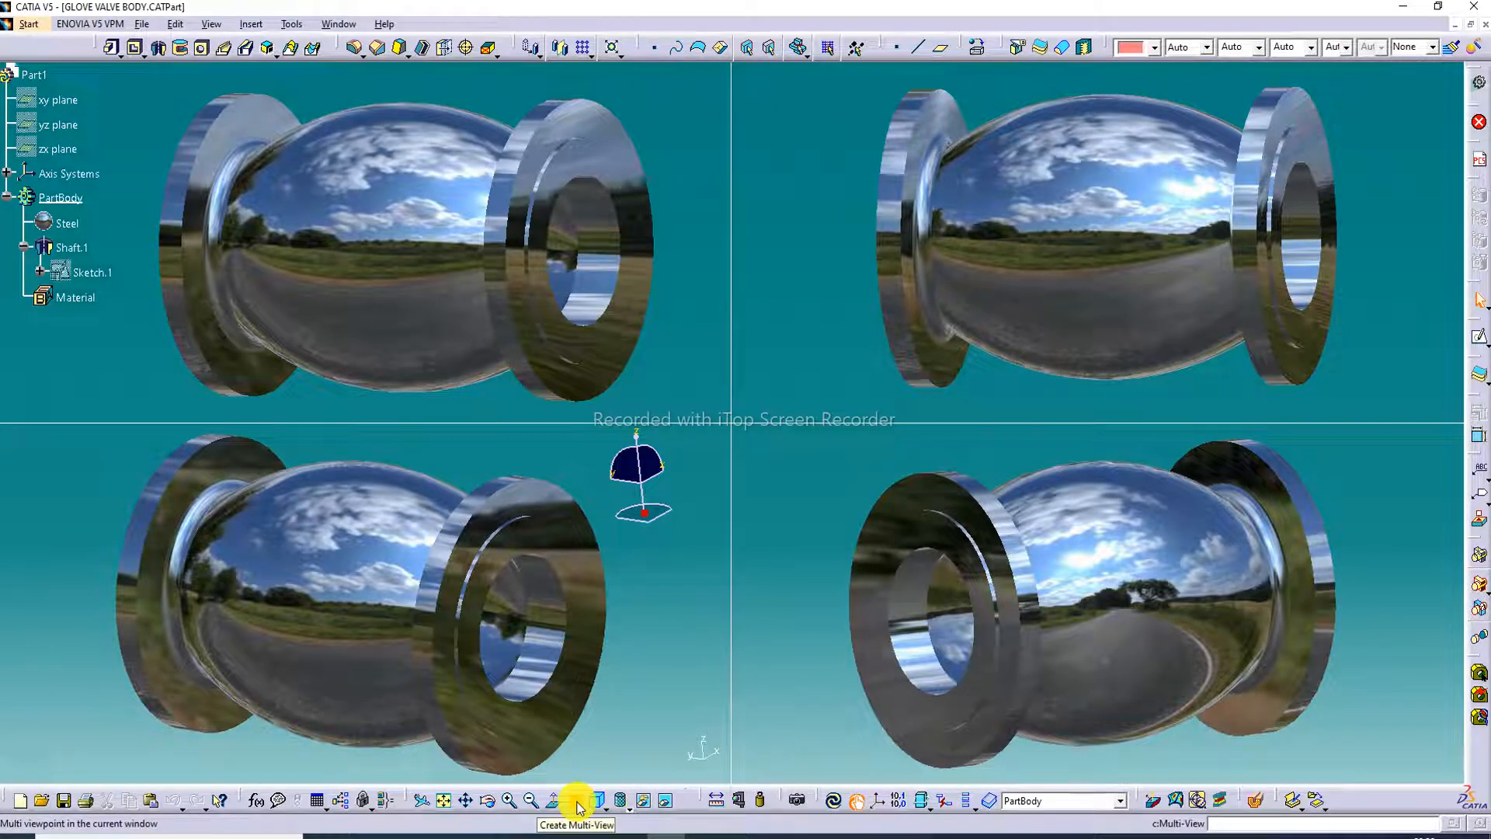
pyautogui.click(577, 803)
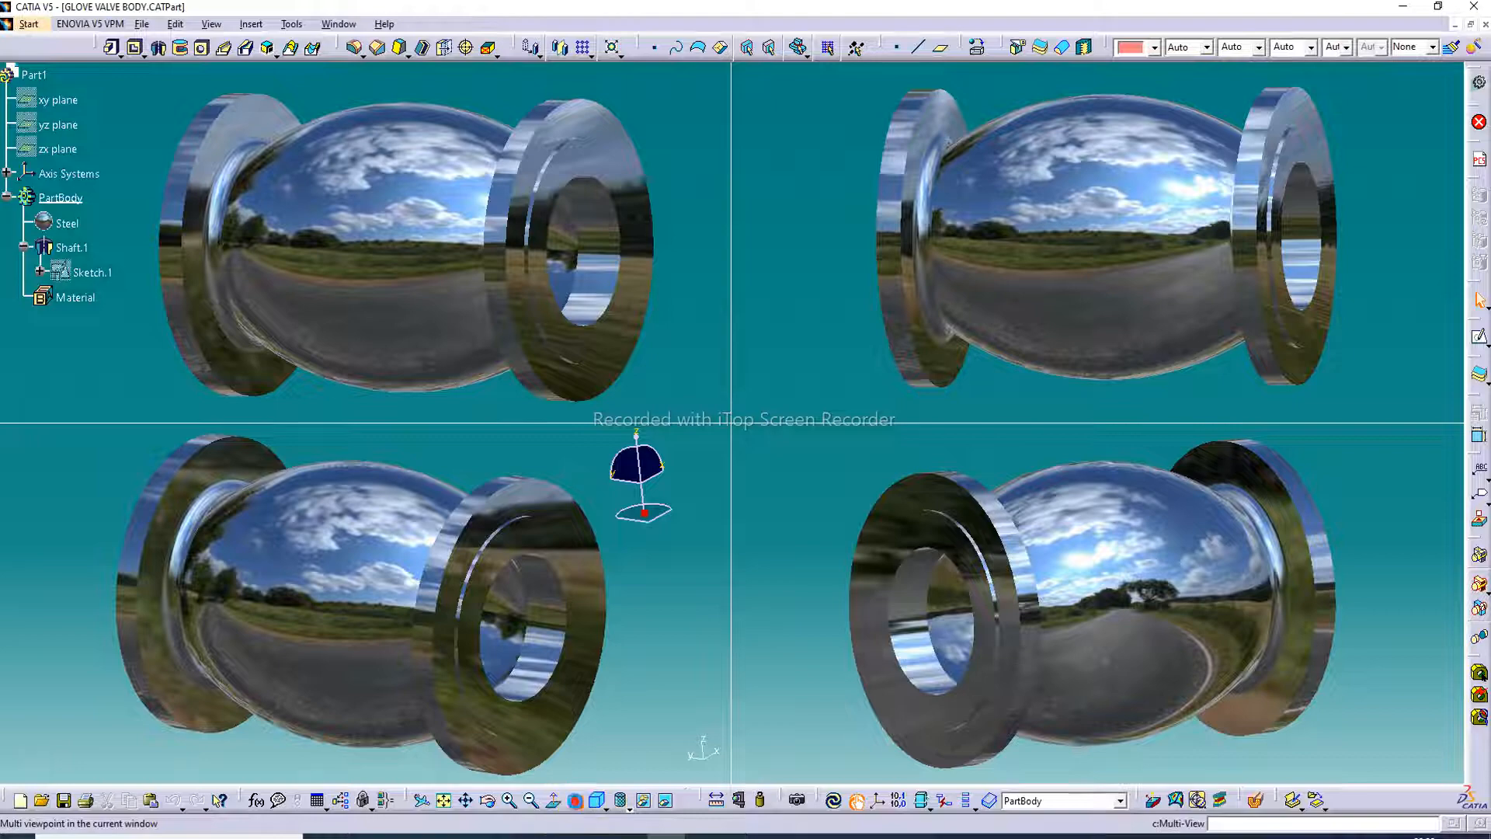
pyautogui.moveTo(395, 200); pyautogui.dragTo(436, 267, button='middle')
pyautogui.keyDown('ctrl'); pyautogui.moveTo(725, 249); pyautogui.dragTo(357, 446, button='middle'); pyautogui.keyUp('ctrl')
pyautogui.moveTo(740, 403); pyautogui.dragTo(738, 435, button='middle')
pyautogui.moveTo(734, 241); pyautogui.dragTo(716, 203, button='middle')
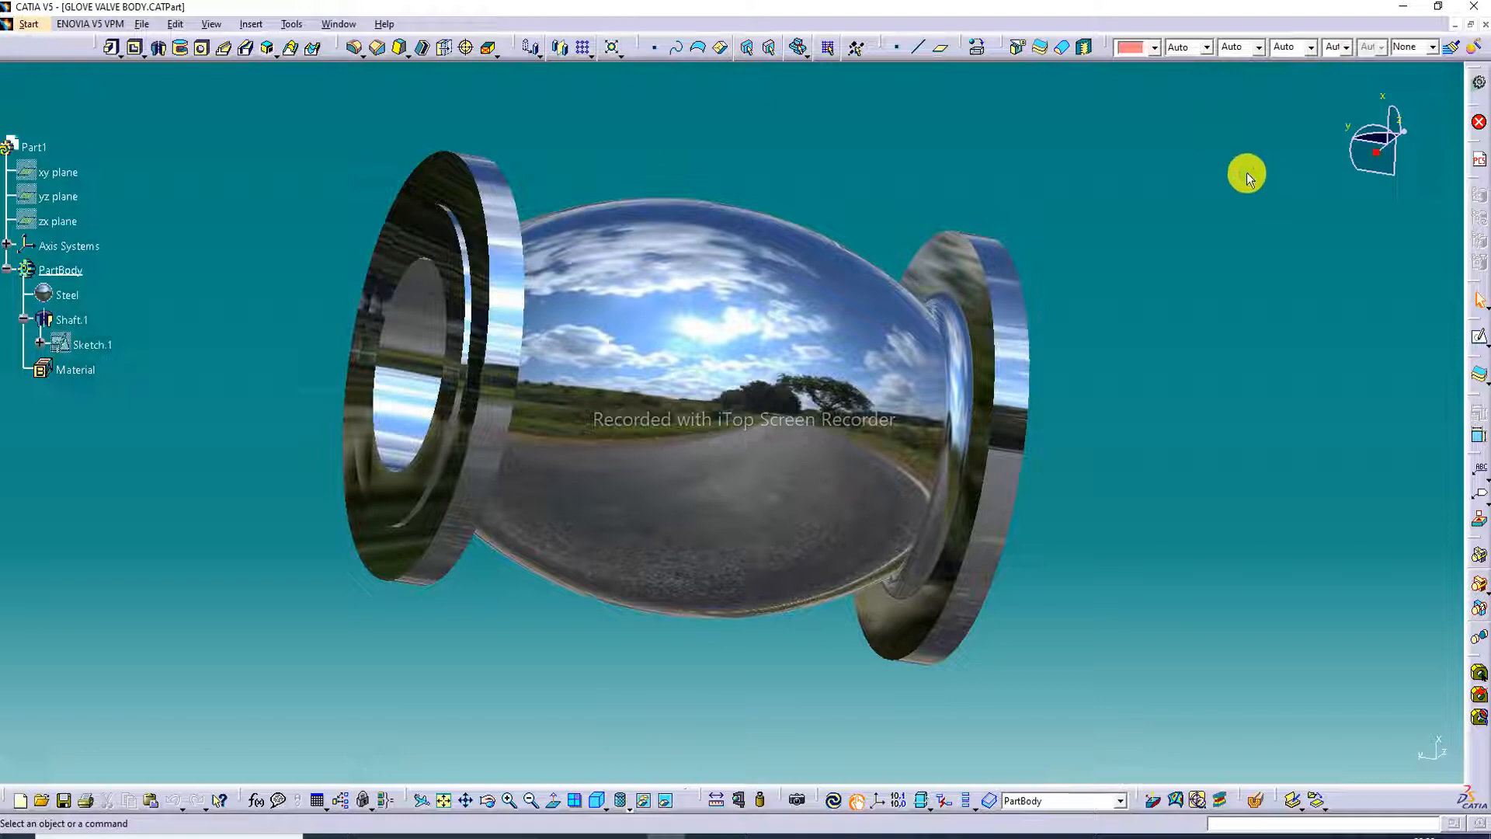
# Close the valve body file and create a new Part Design part named Part1 with hybrid design enabled.
pyautogui.click(1485, 25)
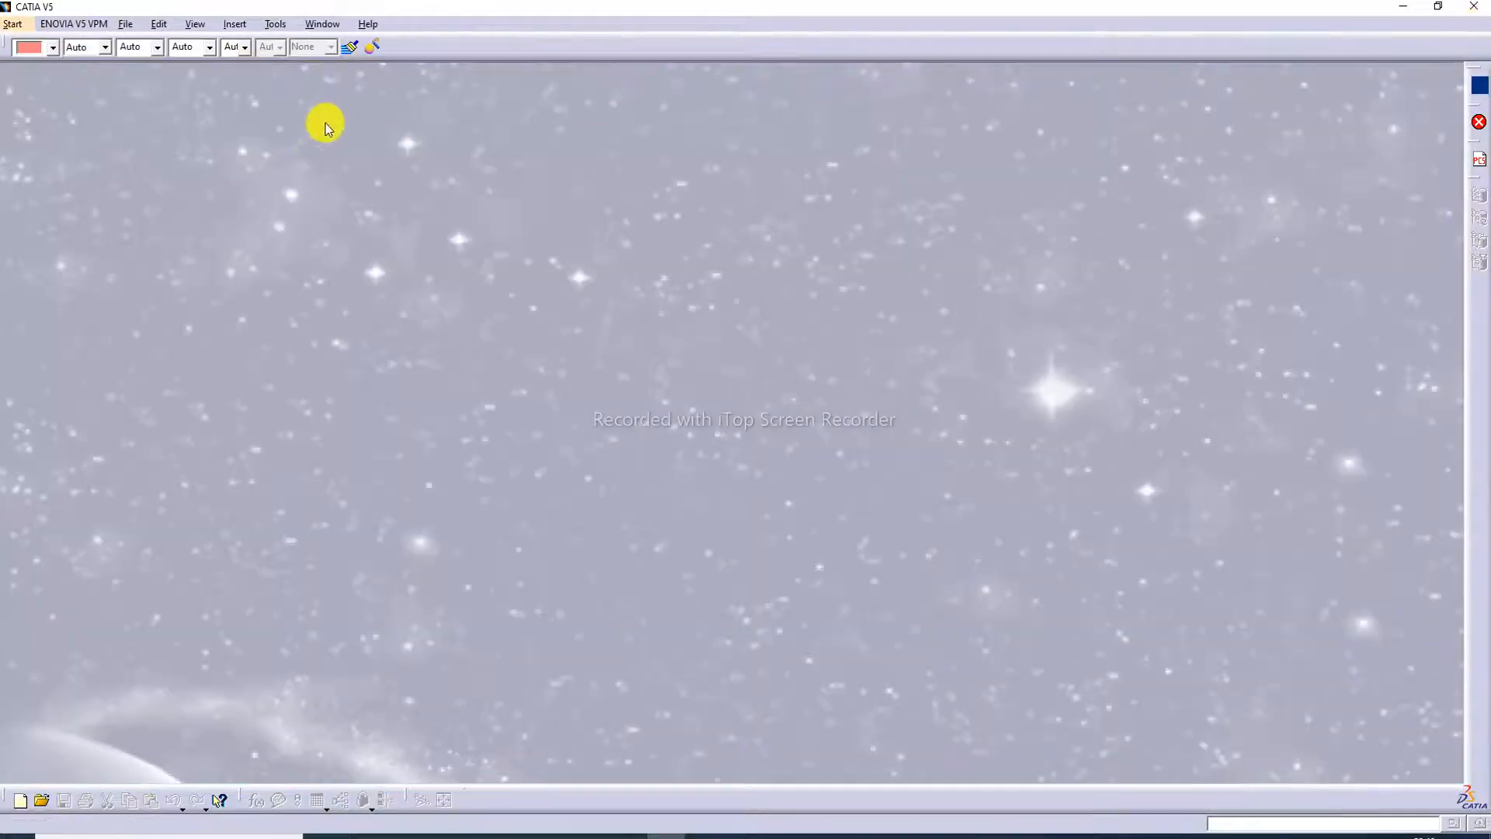
pyautogui.click(24, 25)
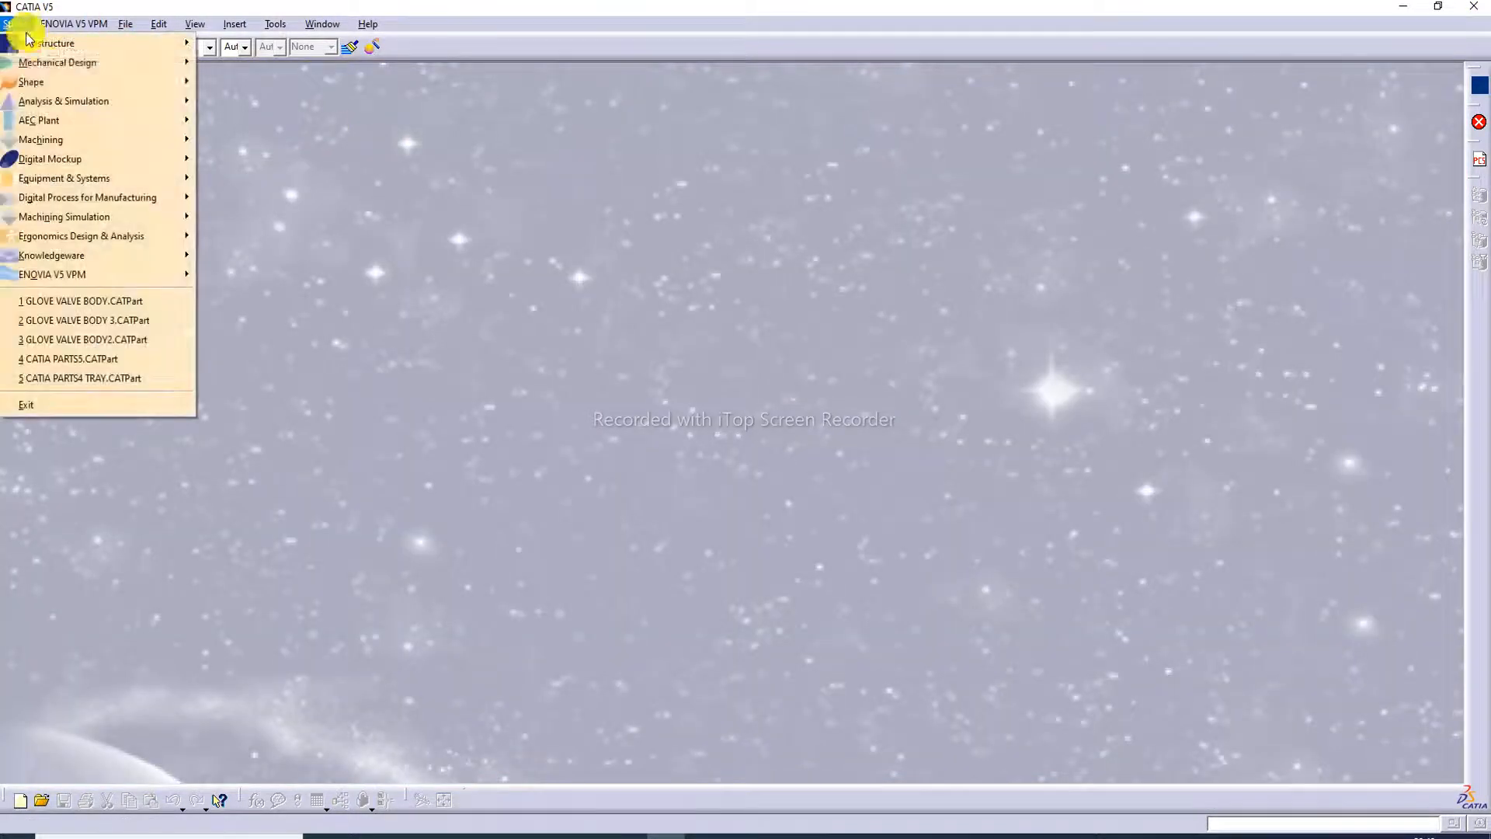
pyautogui.moveTo(44, 67)
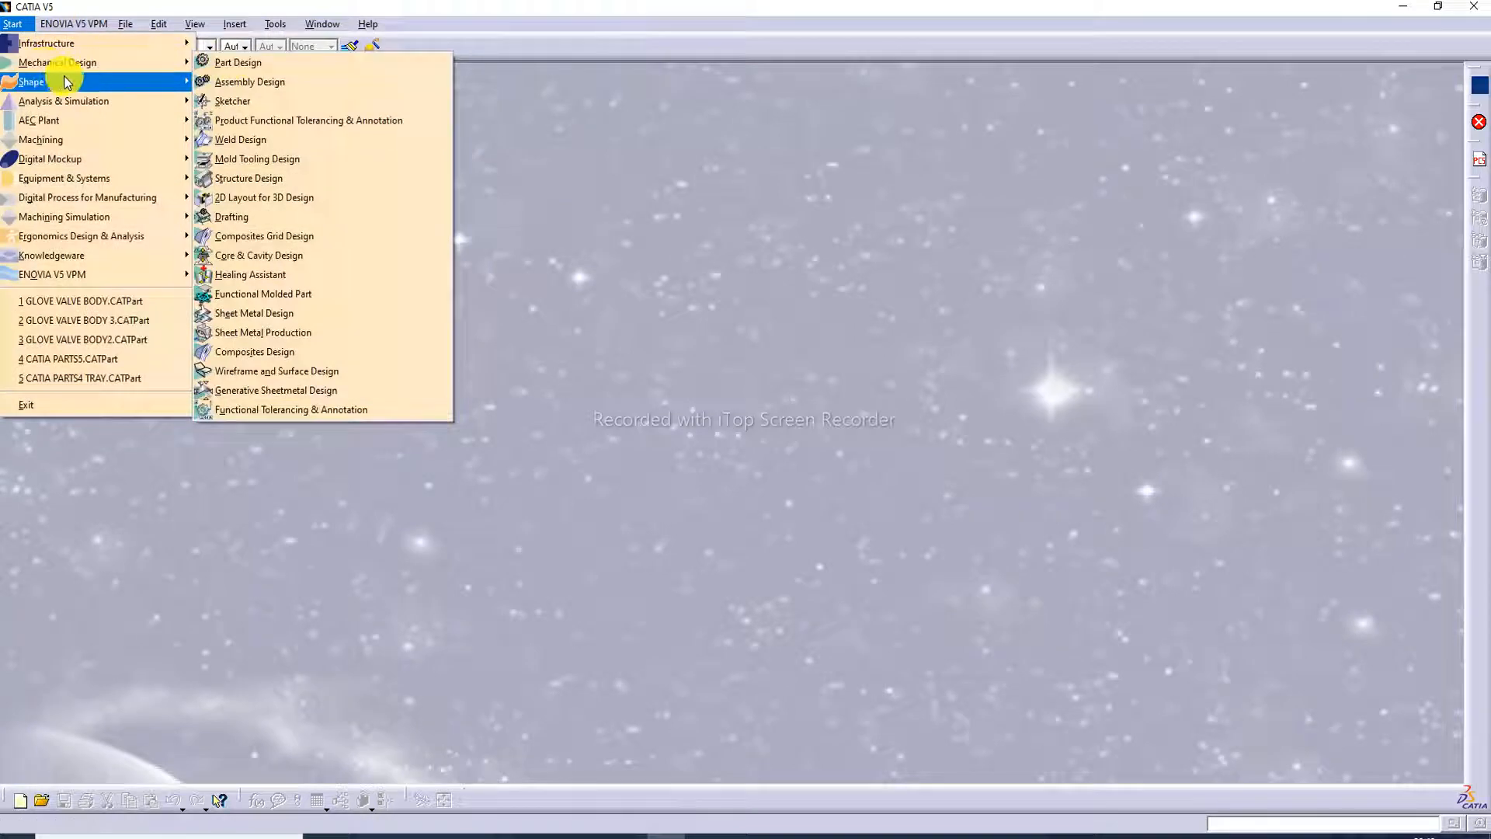
pyautogui.moveTo(99, 62)
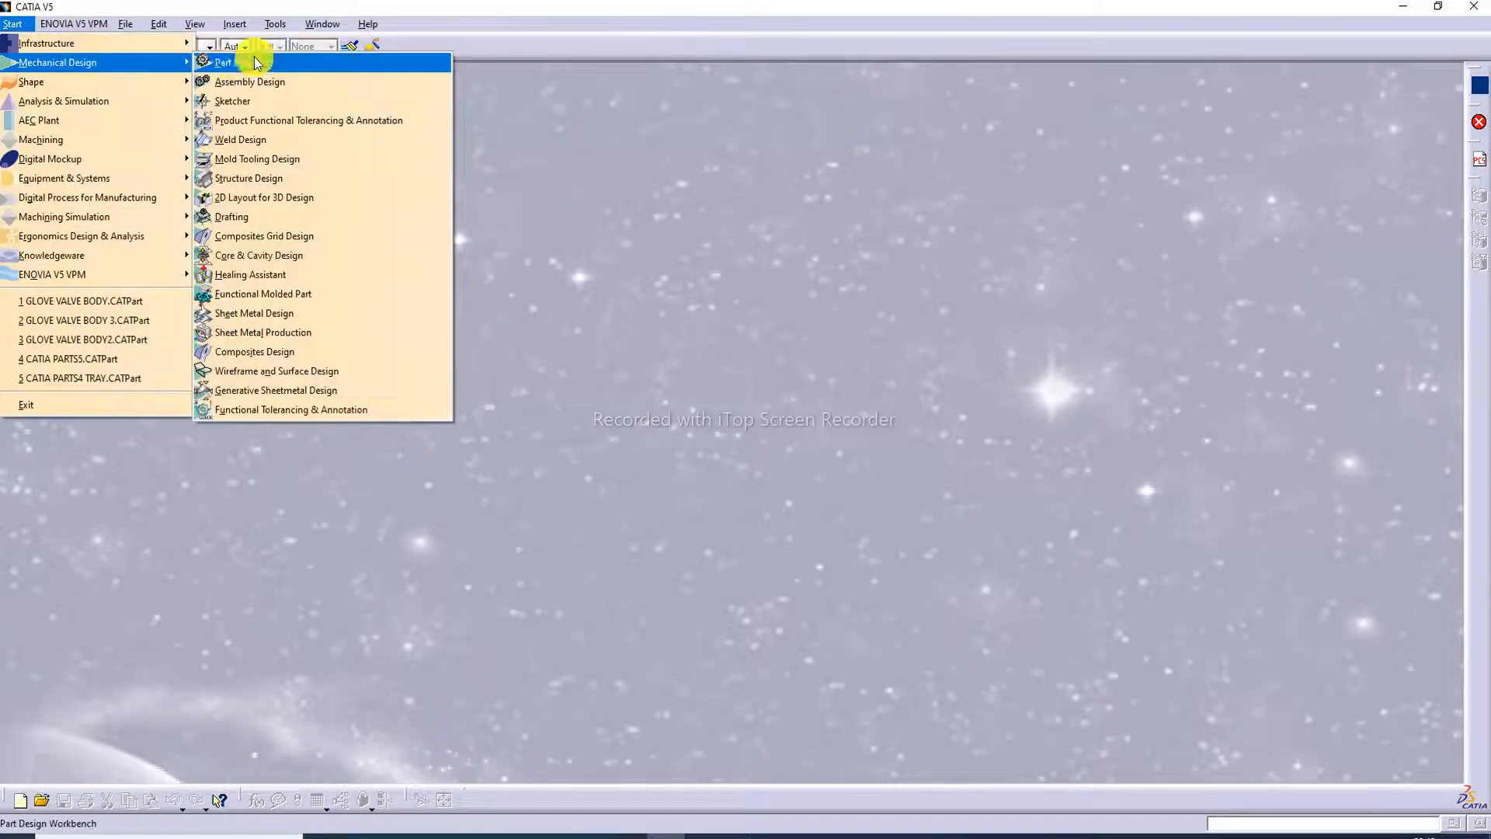
pyautogui.click(237, 56)
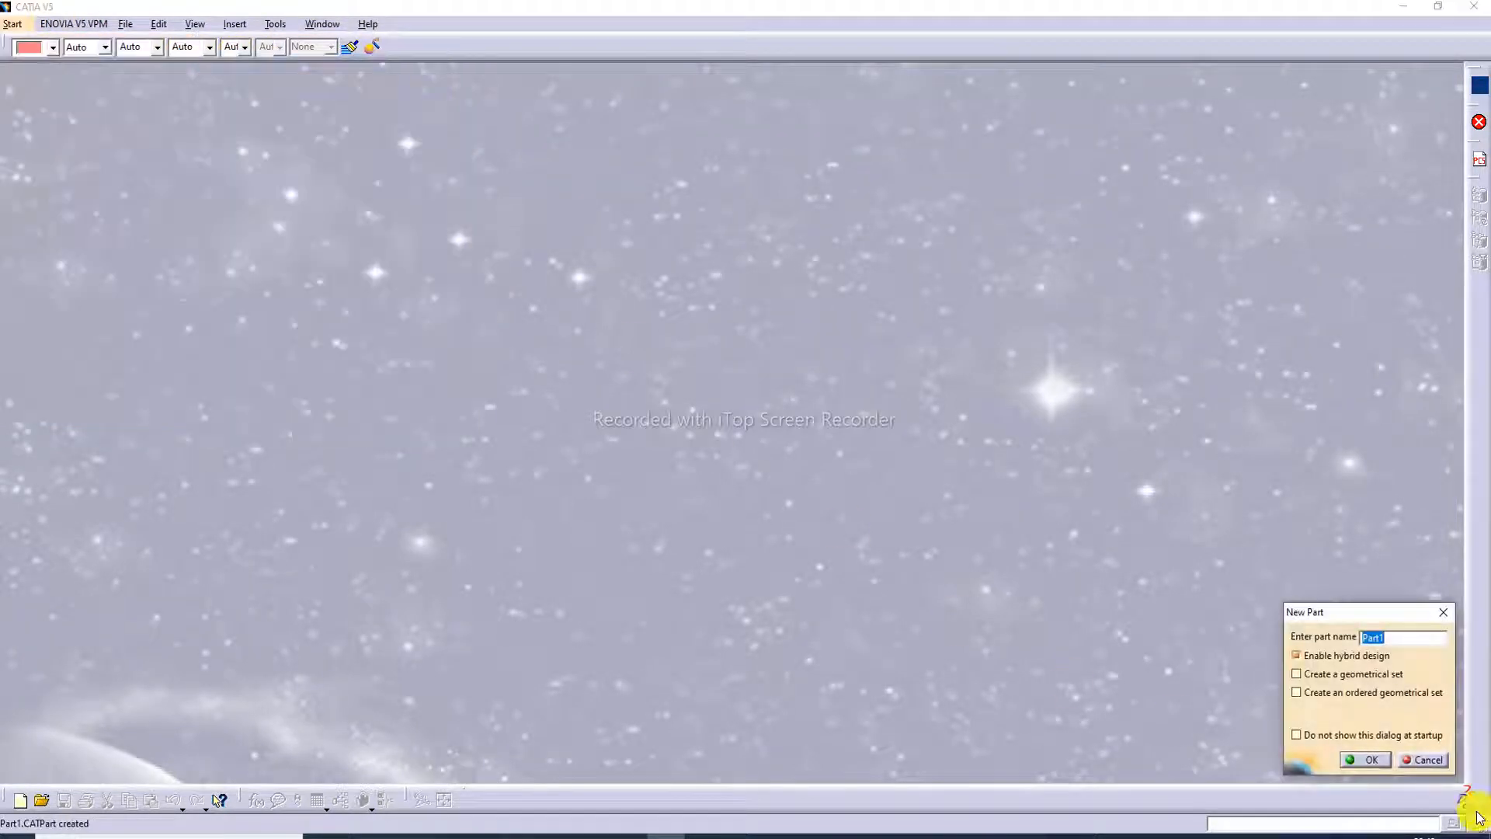
pyautogui.click(1365, 758)
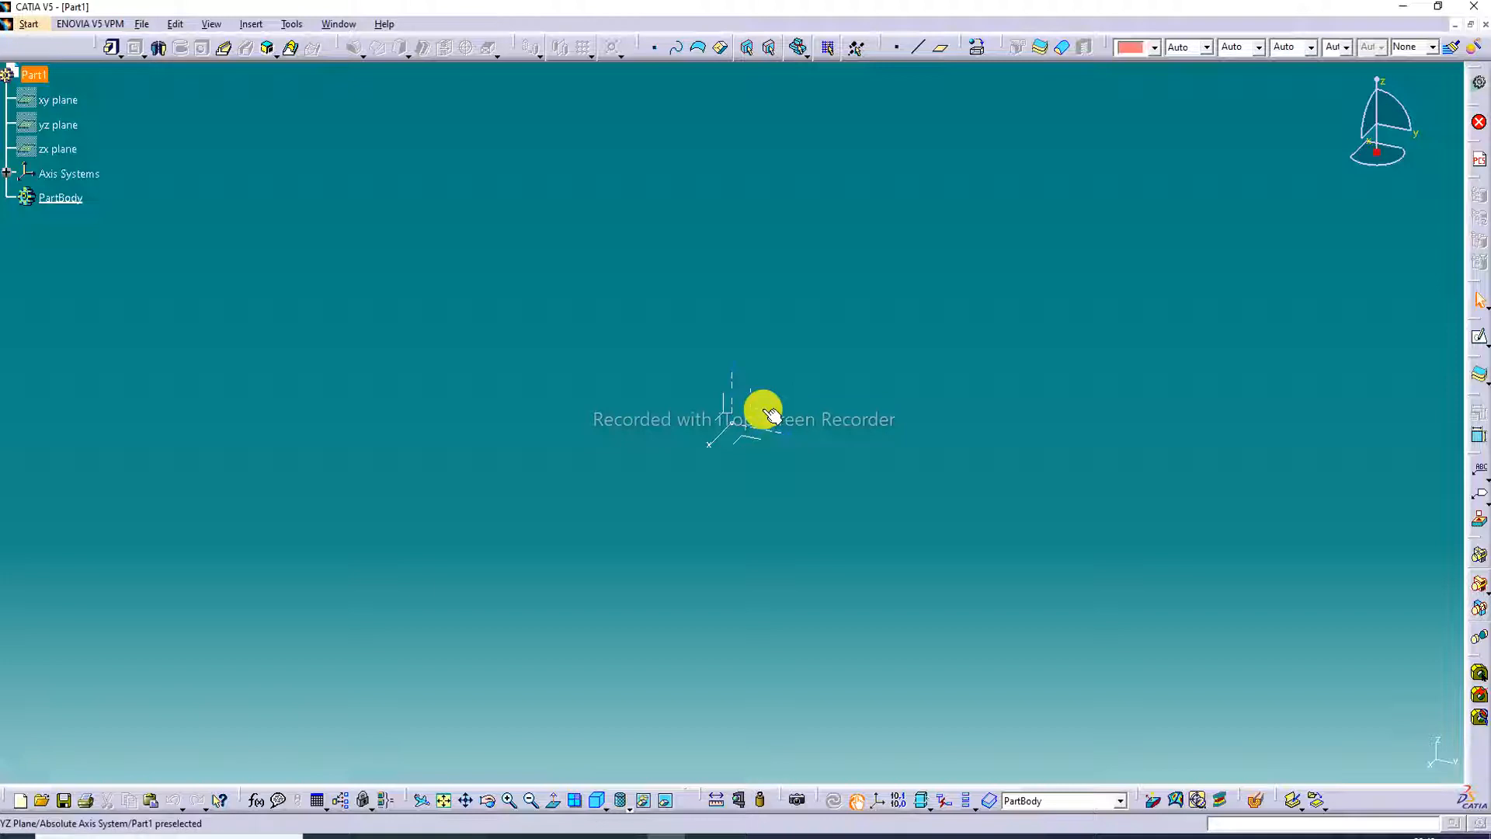
# Create a positioned sketch on the yz plane with implicit origin and orientation.
pyautogui.click(772, 415)
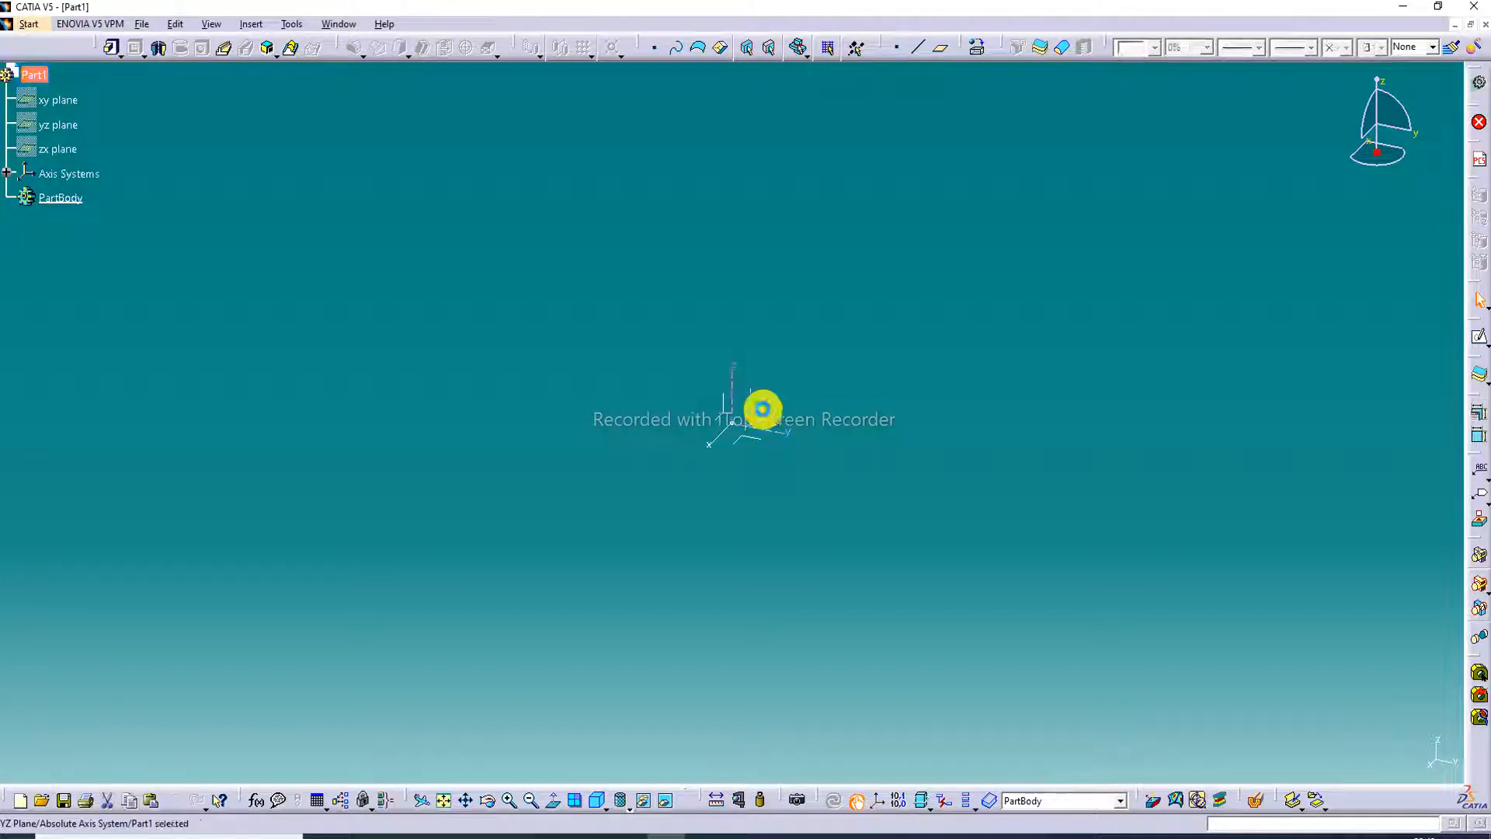
pyautogui.click(1485, 340)
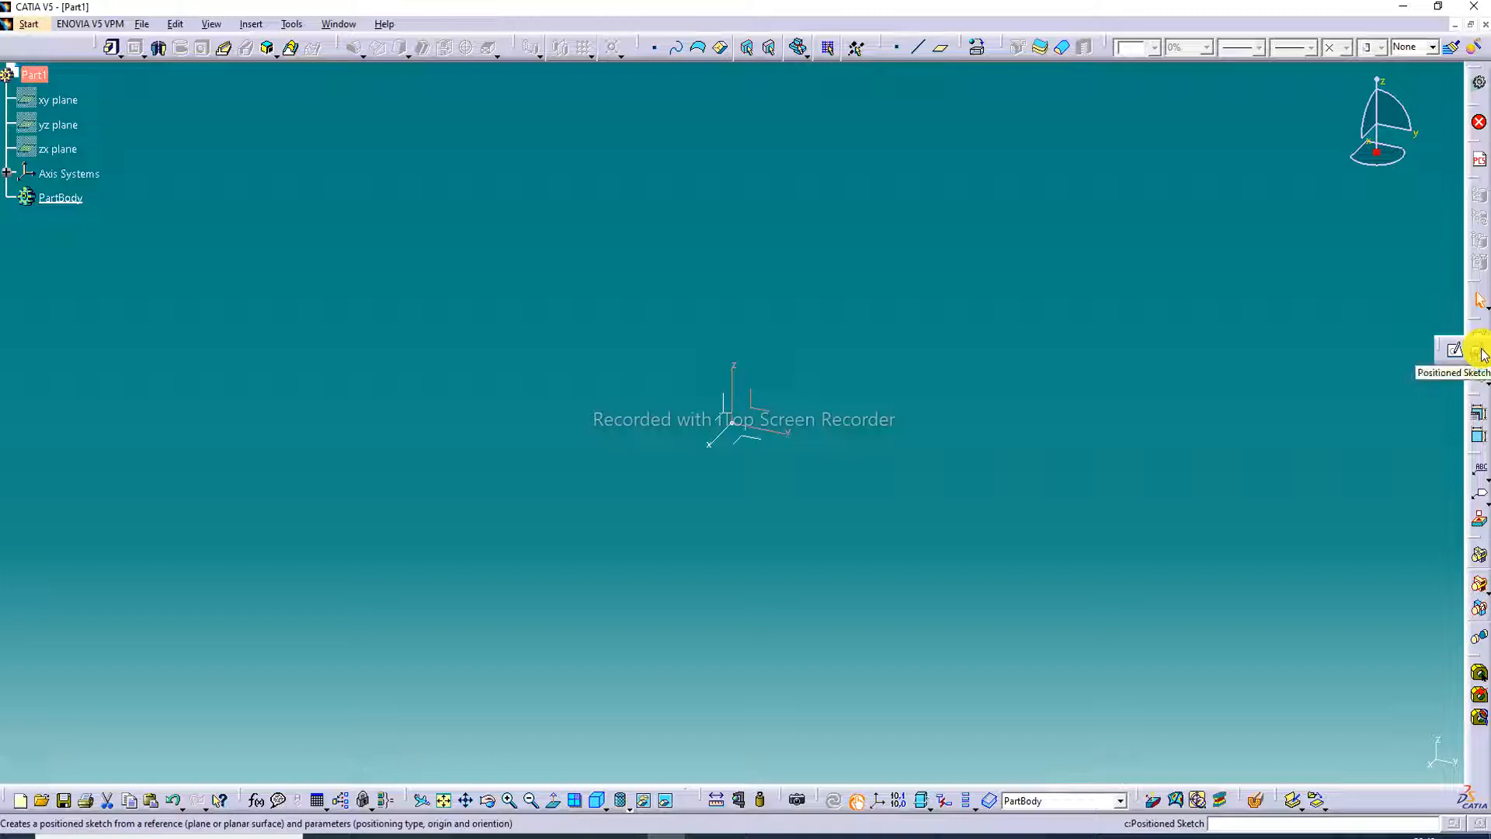
pyautogui.click(1483, 353)
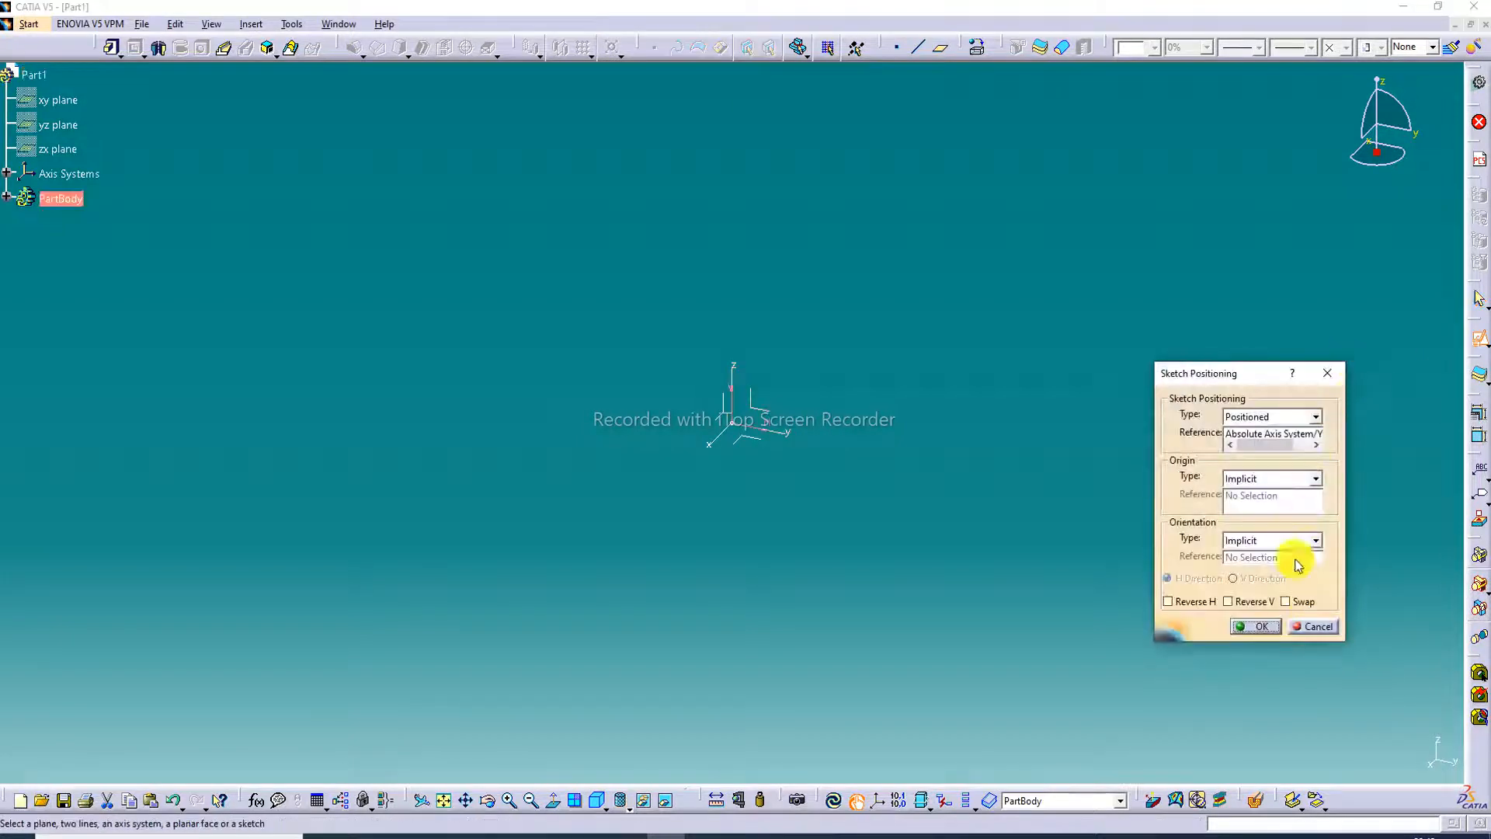
pyautogui.click(1256, 626)
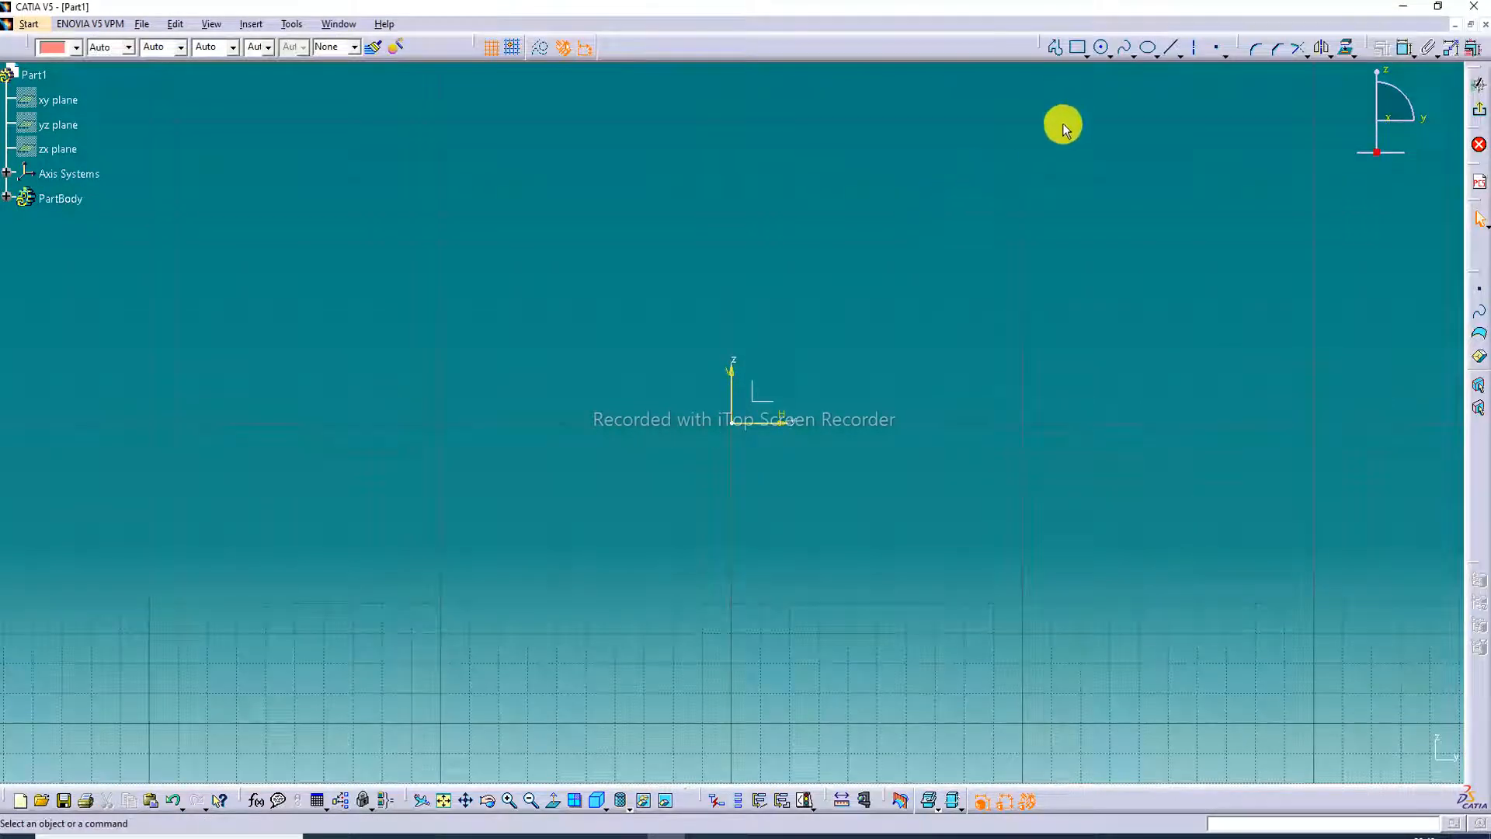
# Sketch a shallow upward-bulging arc of about 189 mm radius, centred on the vertical axis below the origin.
pyautogui.click(1109, 56)
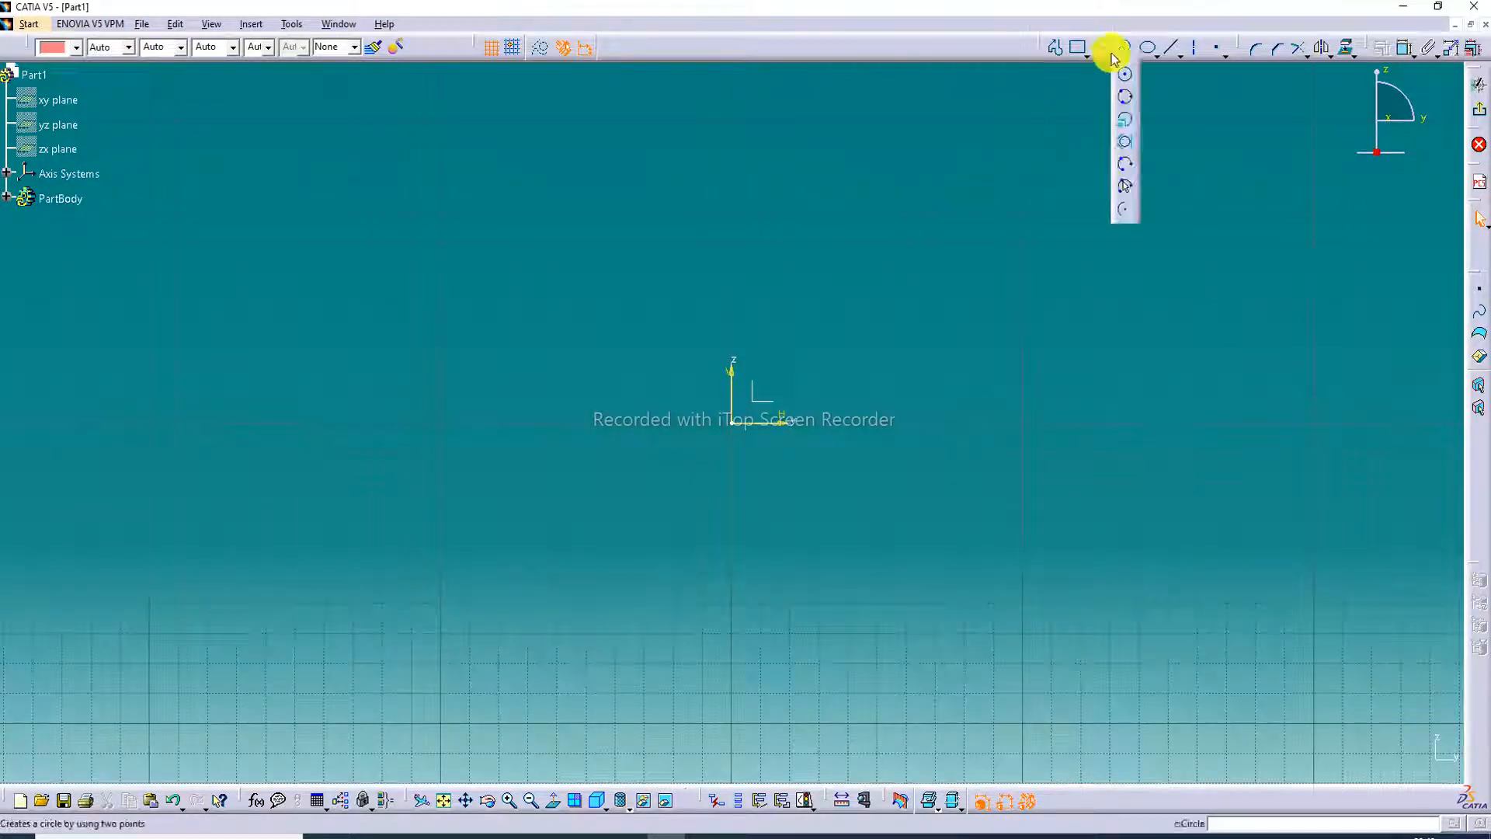
pyautogui.click(1125, 211)
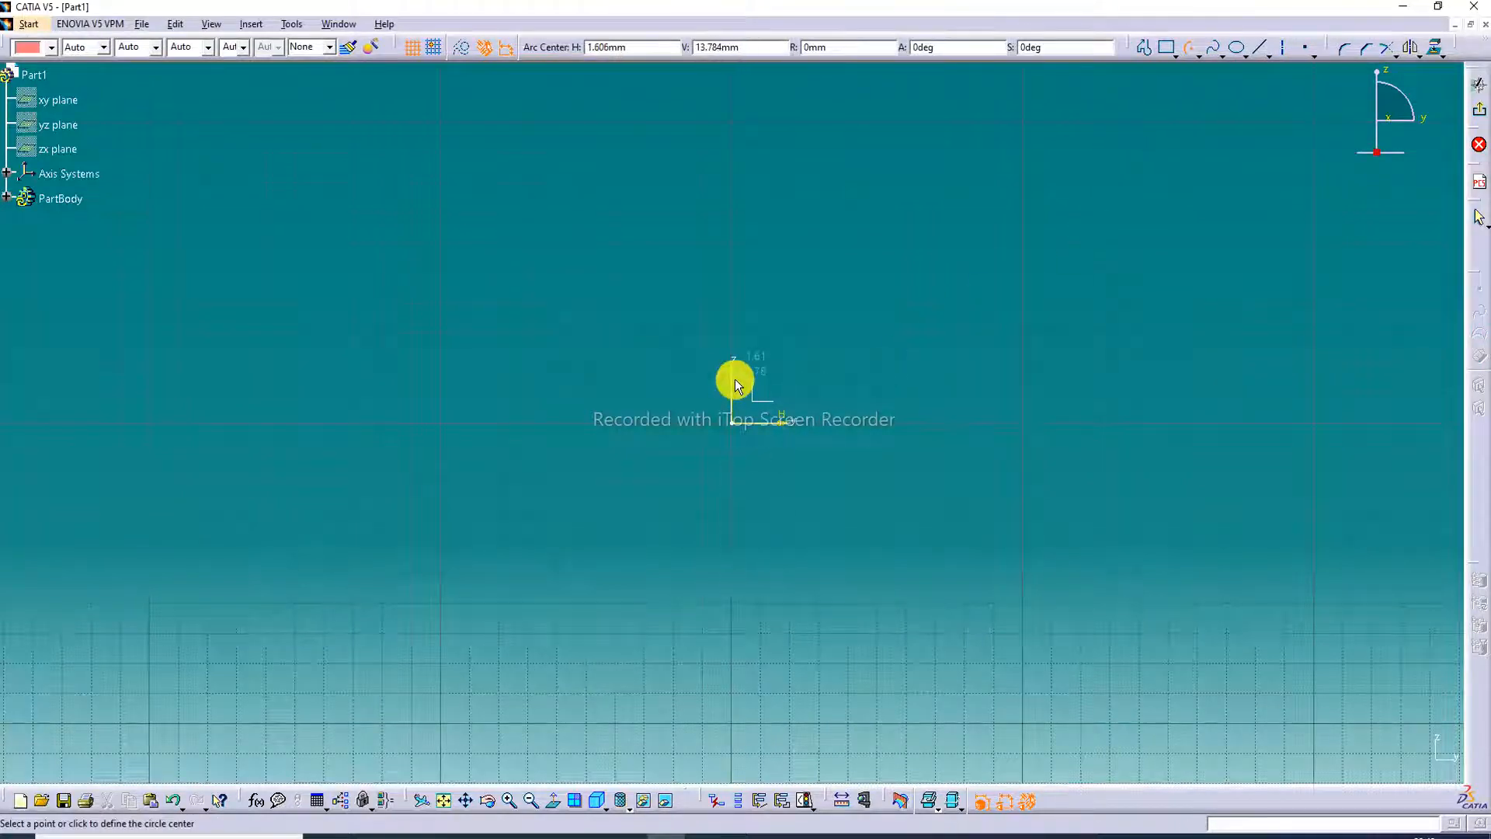
pyautogui.click(730, 667)
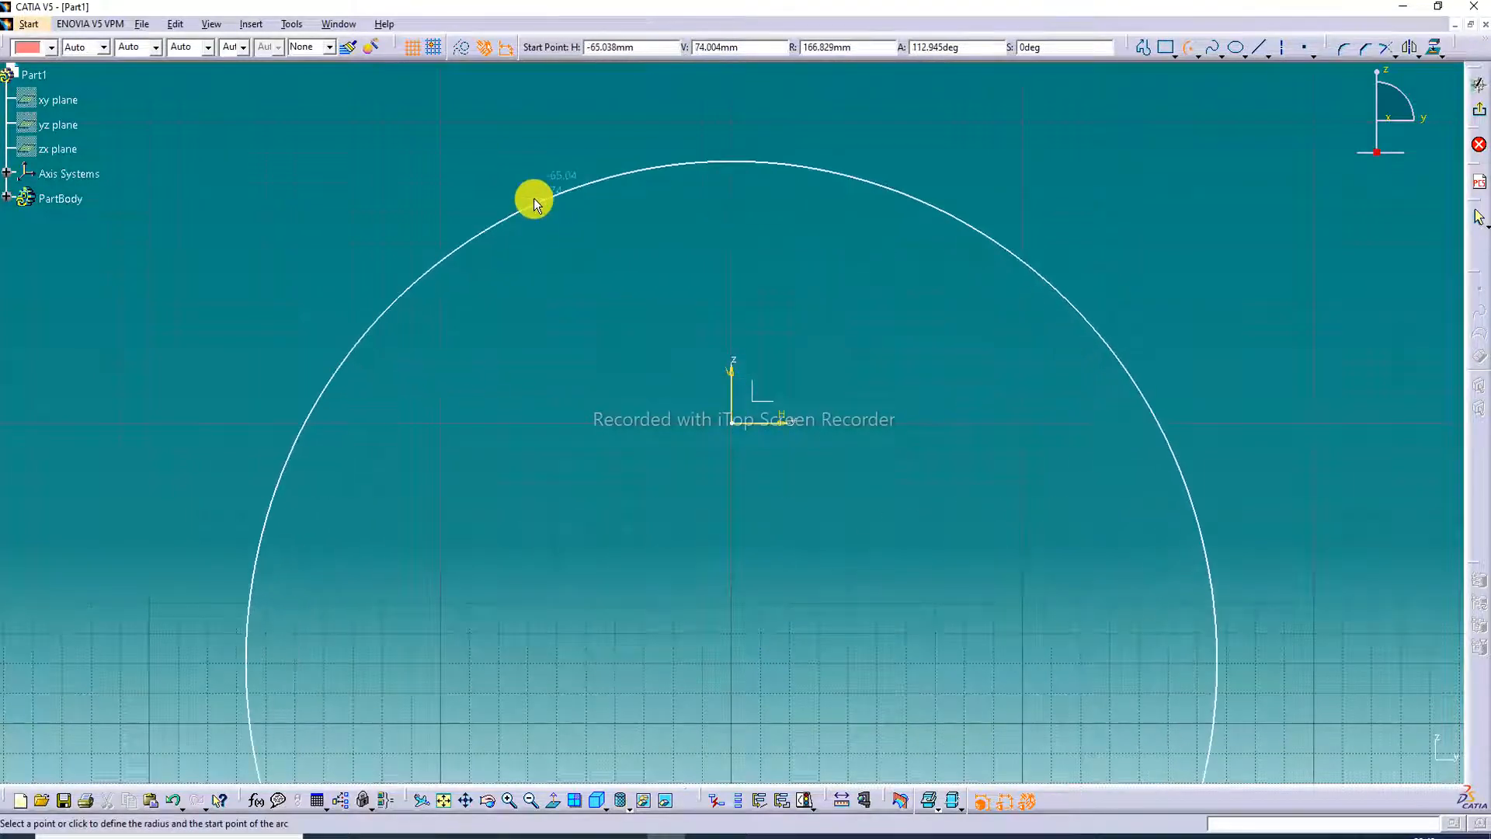
pyautogui.click(439, 181)
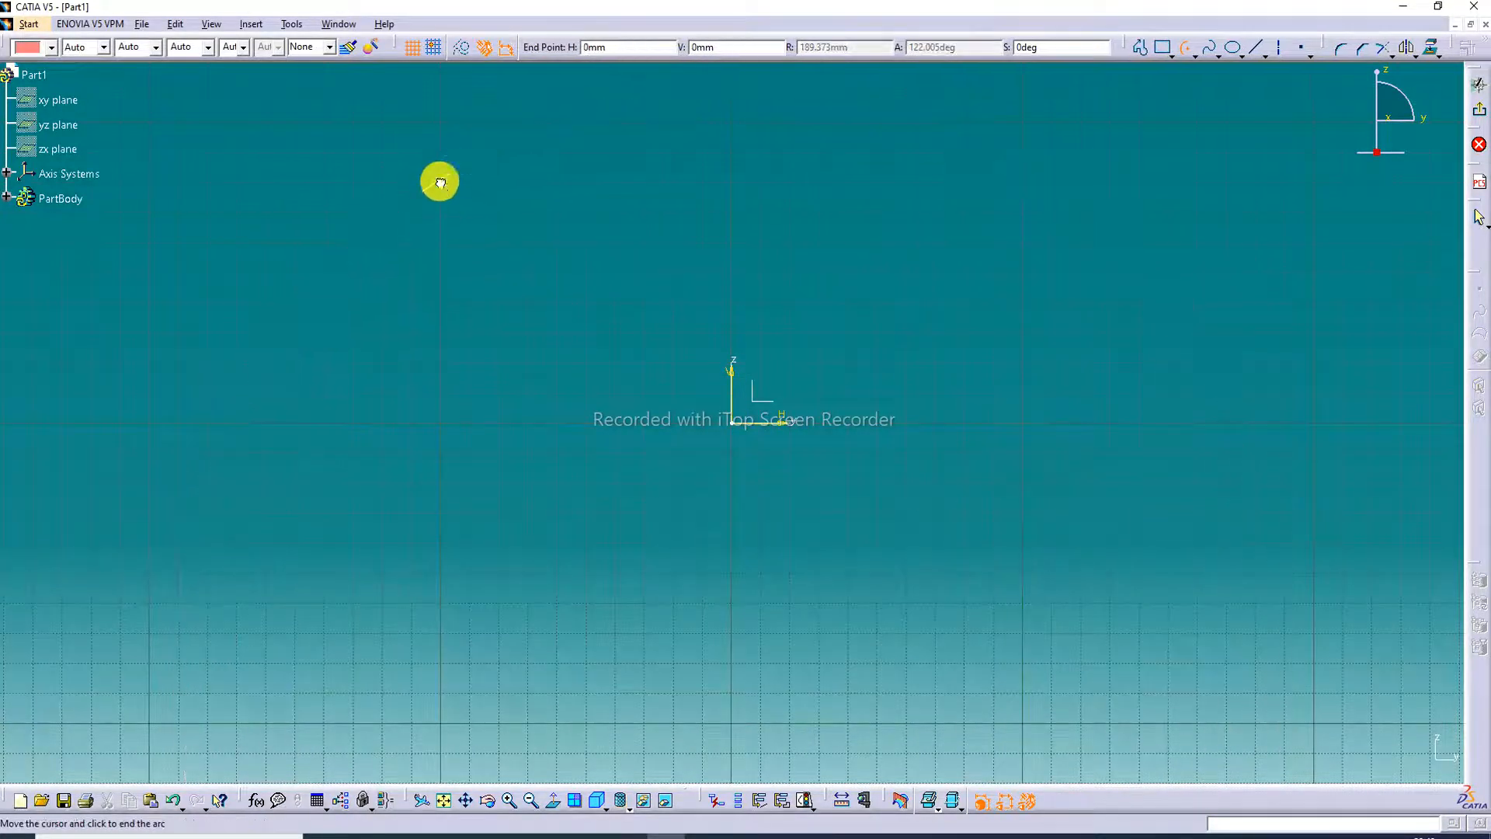
pyautogui.click(1002, 224)
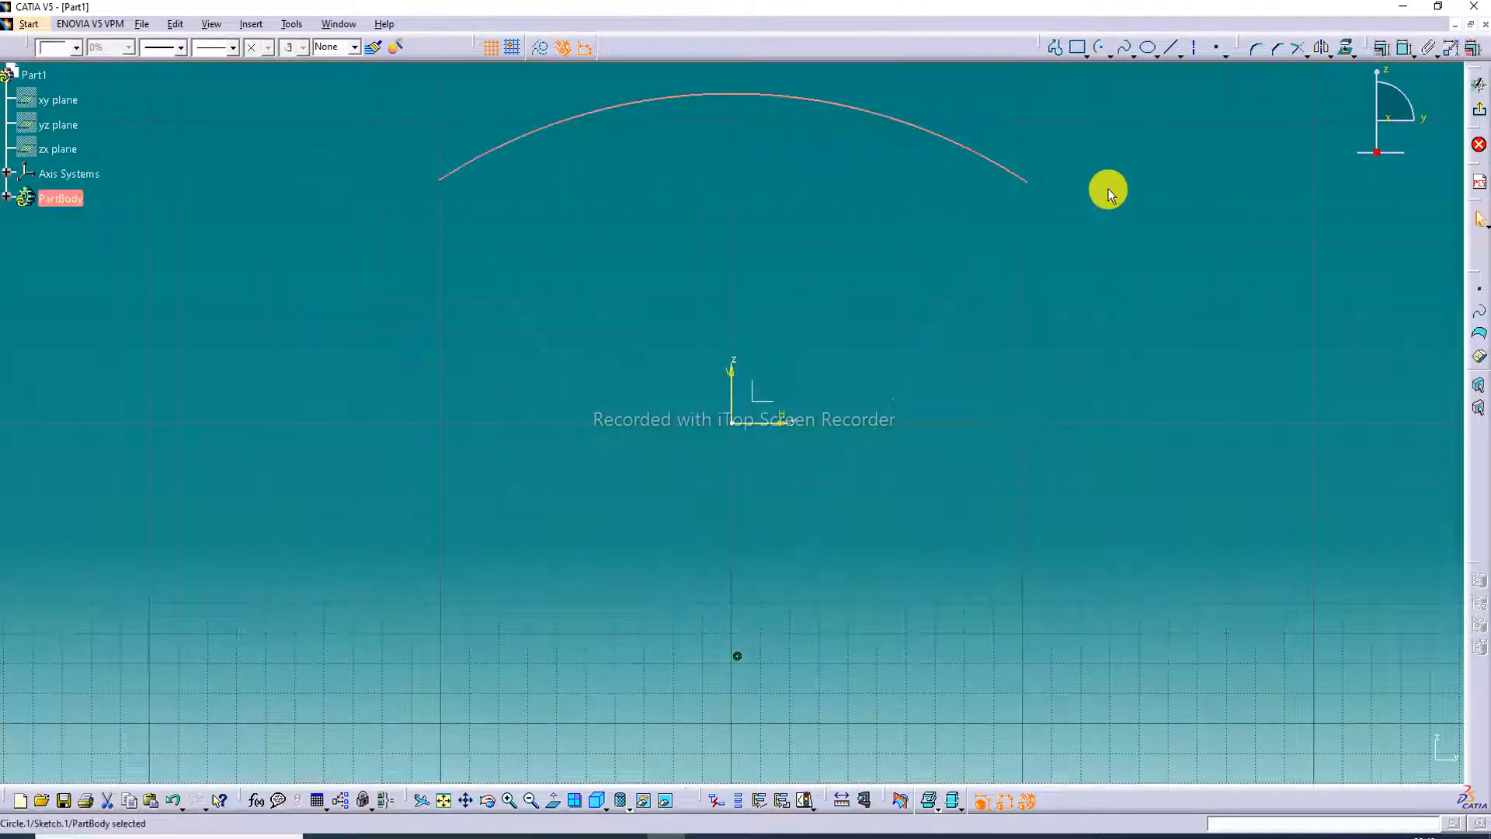
pyautogui.moveTo(1018, 236); pyautogui.dragTo(1059, 386, button='middle')
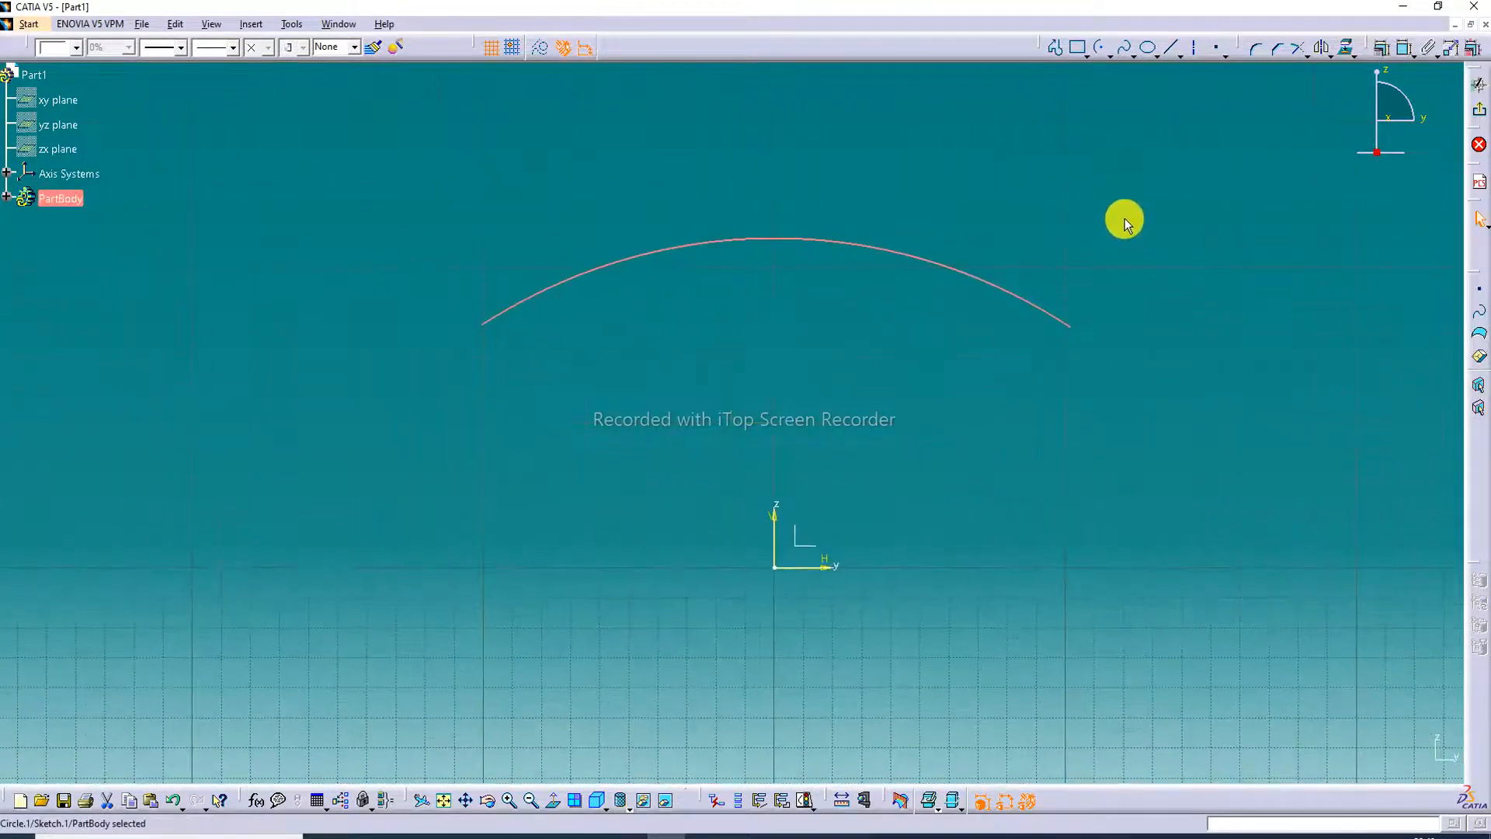
pyautogui.moveTo(1124, 219)
pyautogui.mouseDown(button='middle')
pyautogui.moveTo(1119, 187)
pyautogui.moveTo(1120, 370)
pyautogui.mouseUp(button='middle')
pyautogui.click(1133, 285)
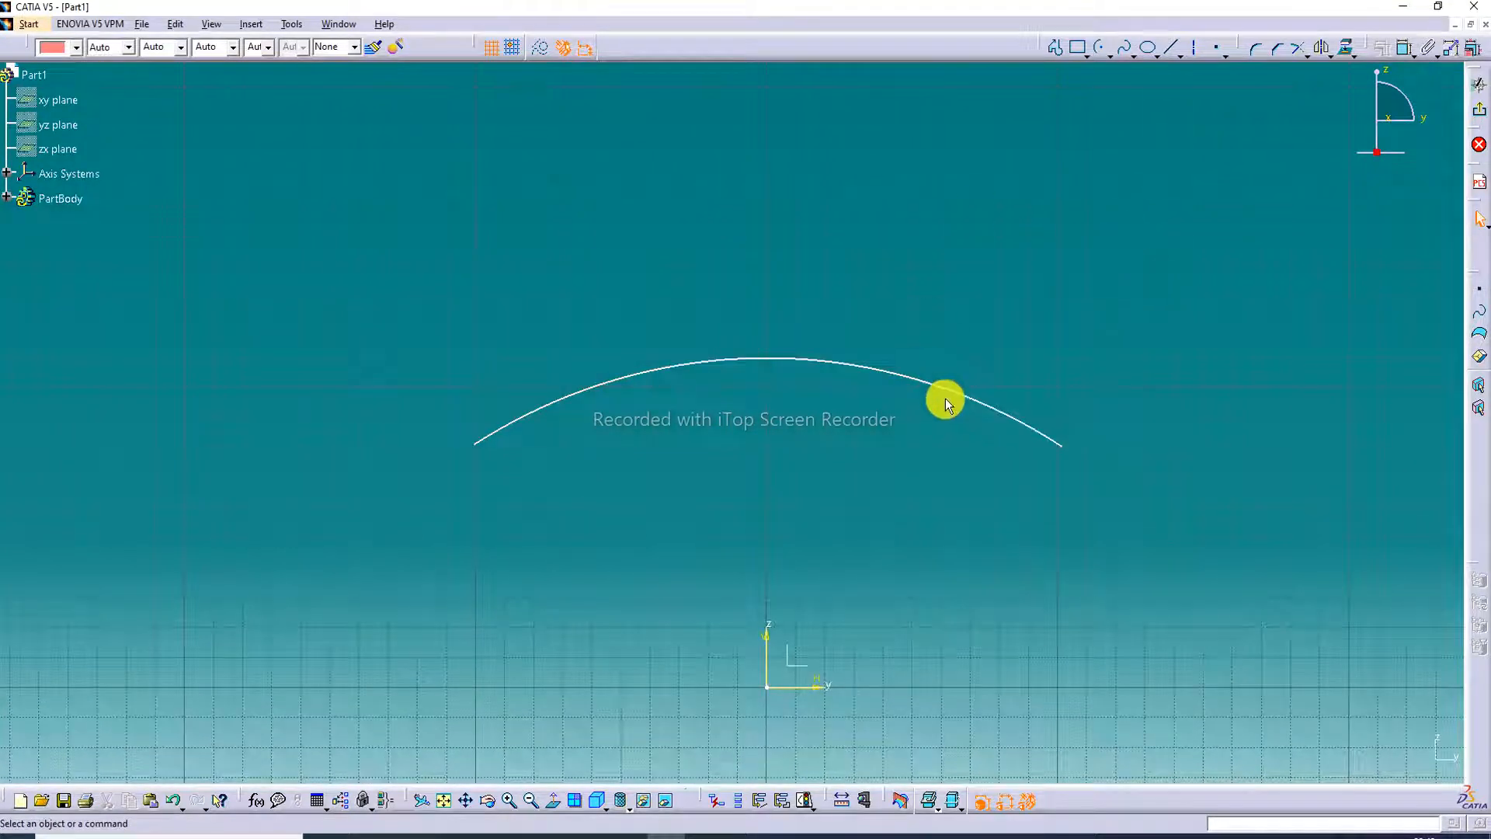
pyautogui.moveTo(888, 389); pyautogui.dragTo(874, 311, button='middle')
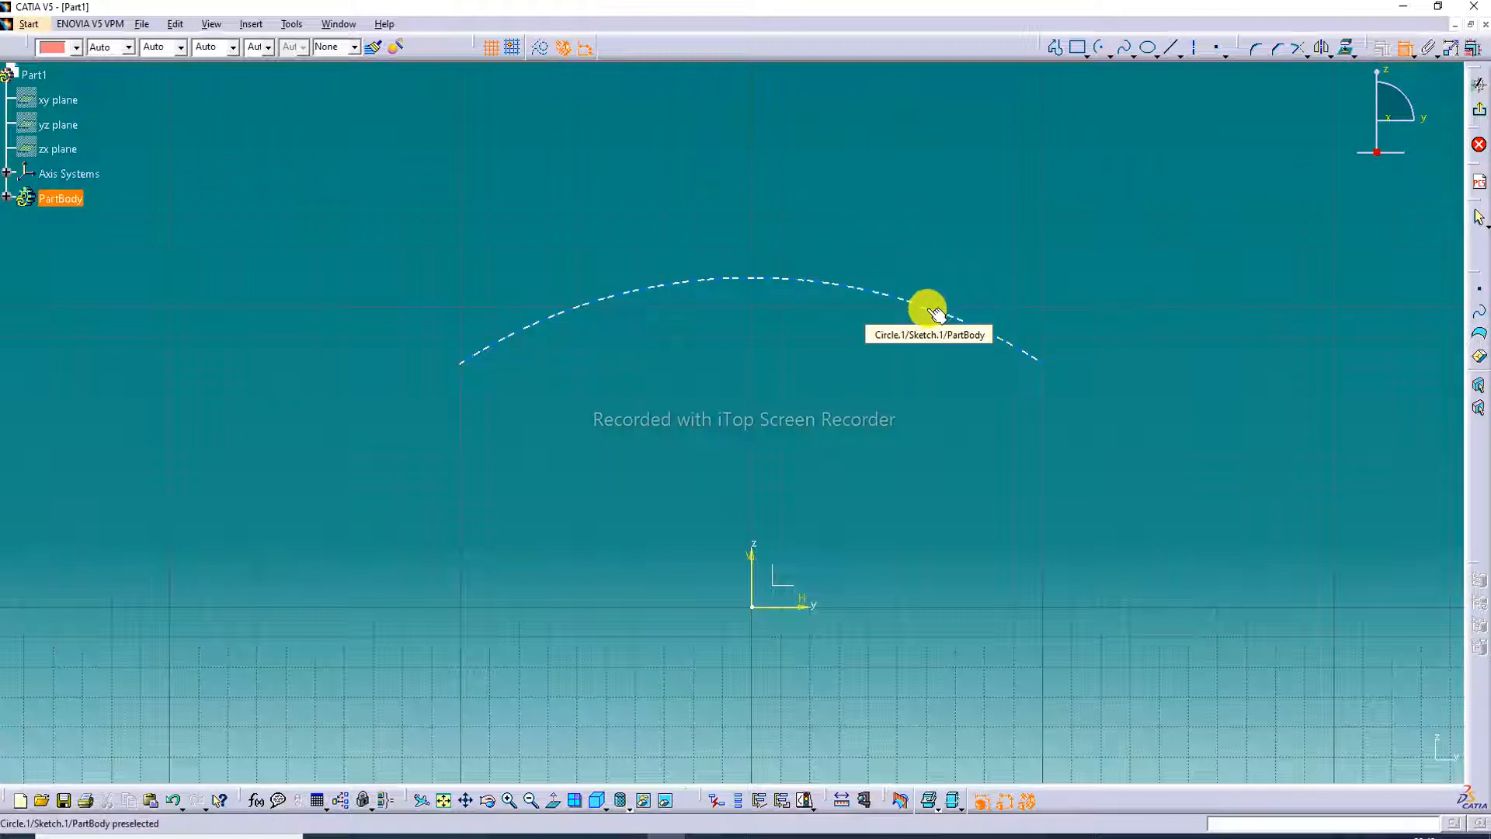
pyautogui.click(821, 285)
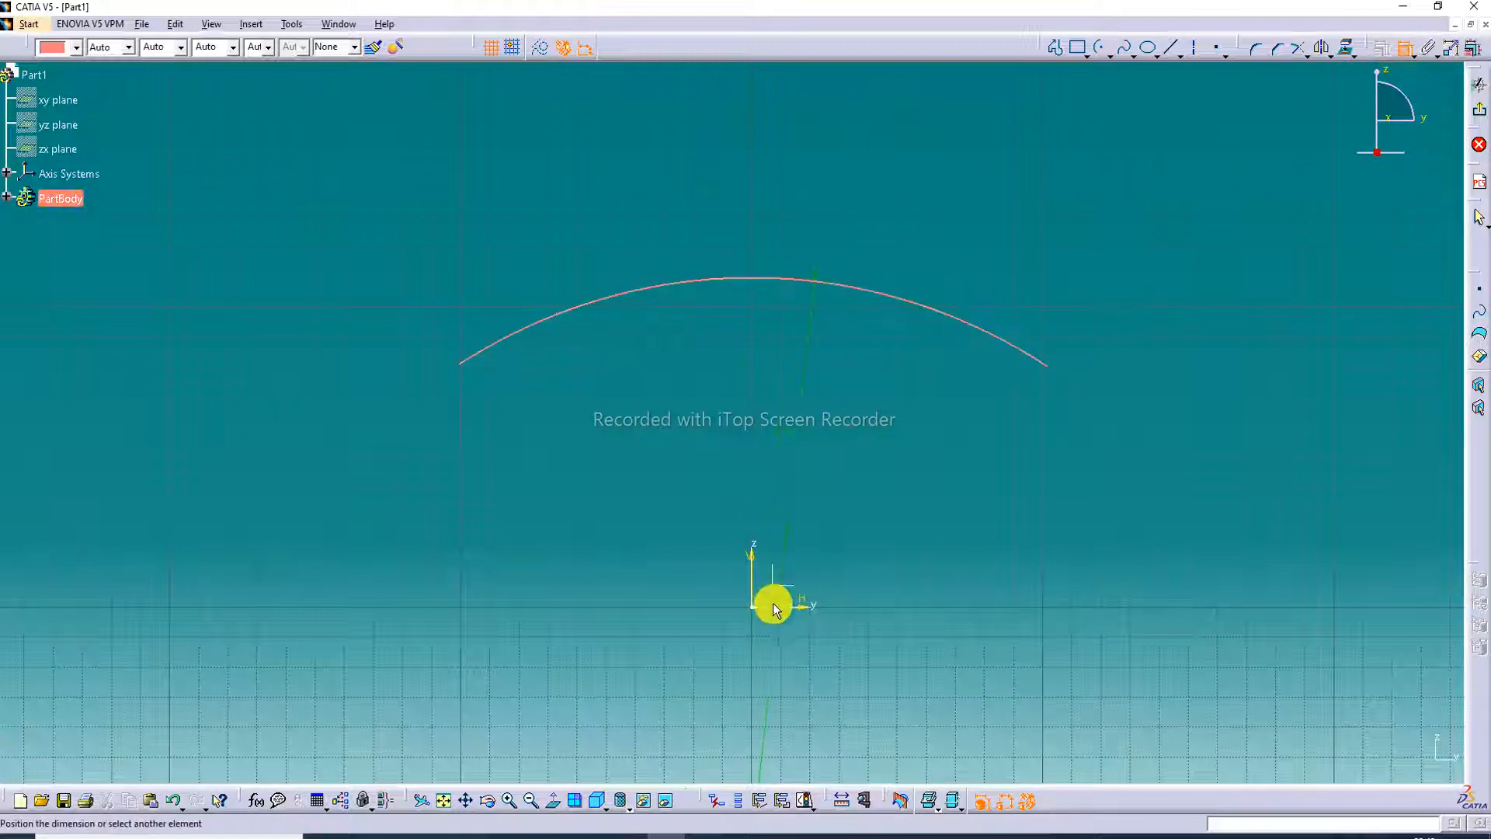
pyautogui.click(781, 606)
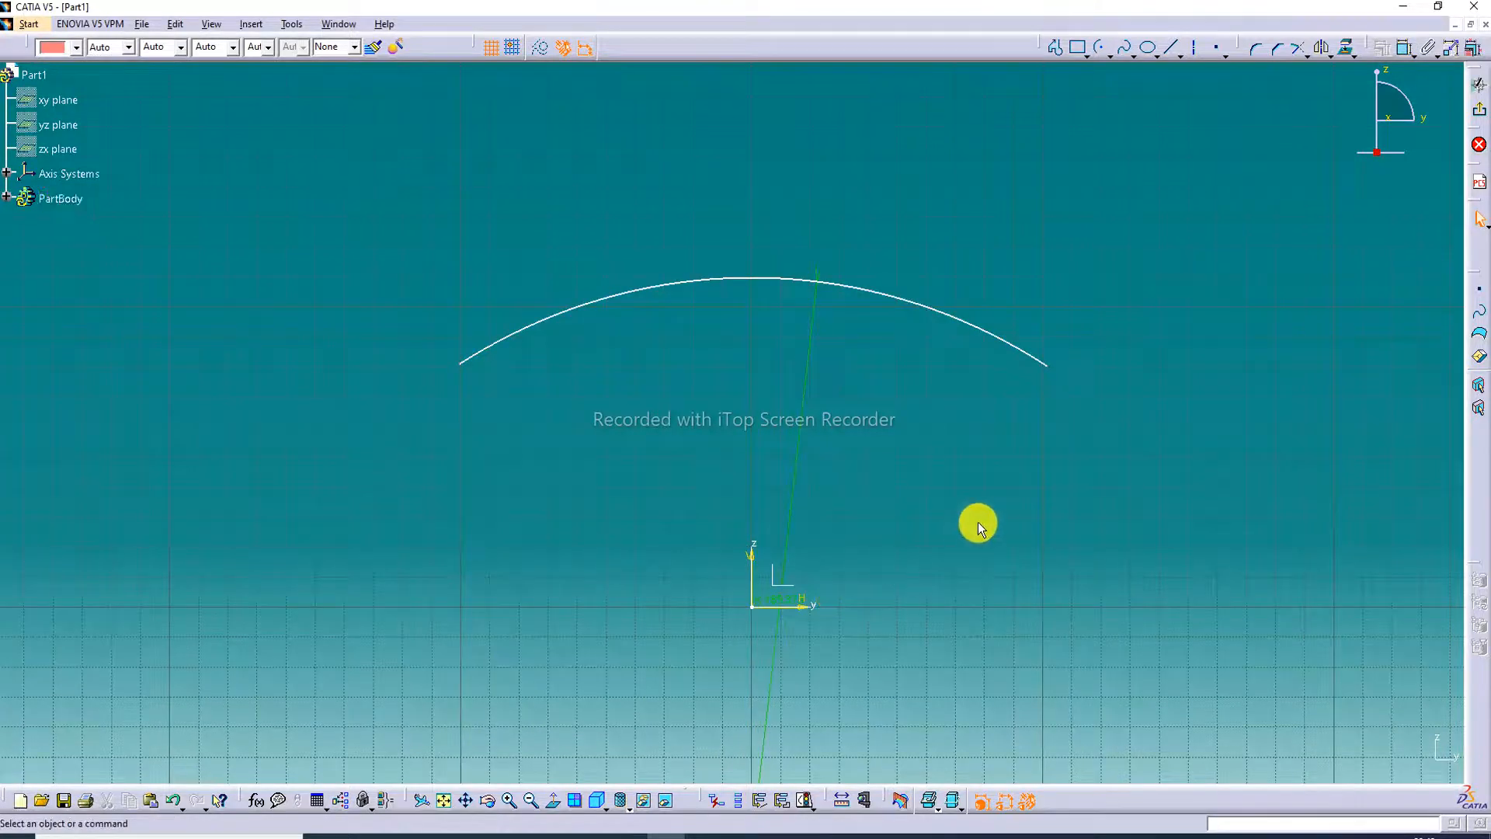
pyautogui.click(780, 603)
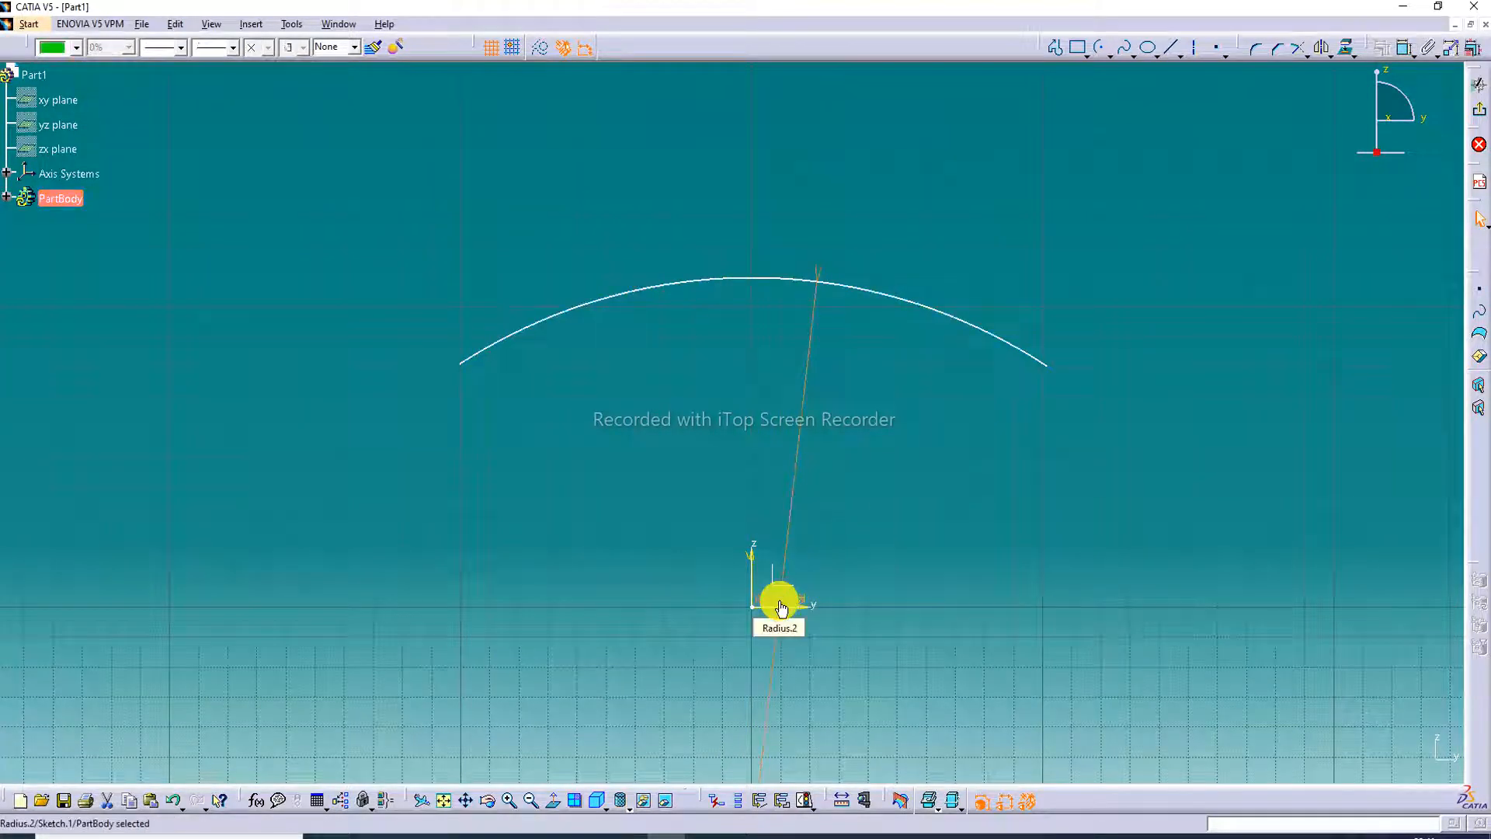
pyautogui.press('Delete')
# Dimension the height from the horizontal axis to the arc's crest and set it to 125 mm.
pyautogui.click(1394, 58)
pyautogui.click(864, 289)
pyautogui.click(787, 609)
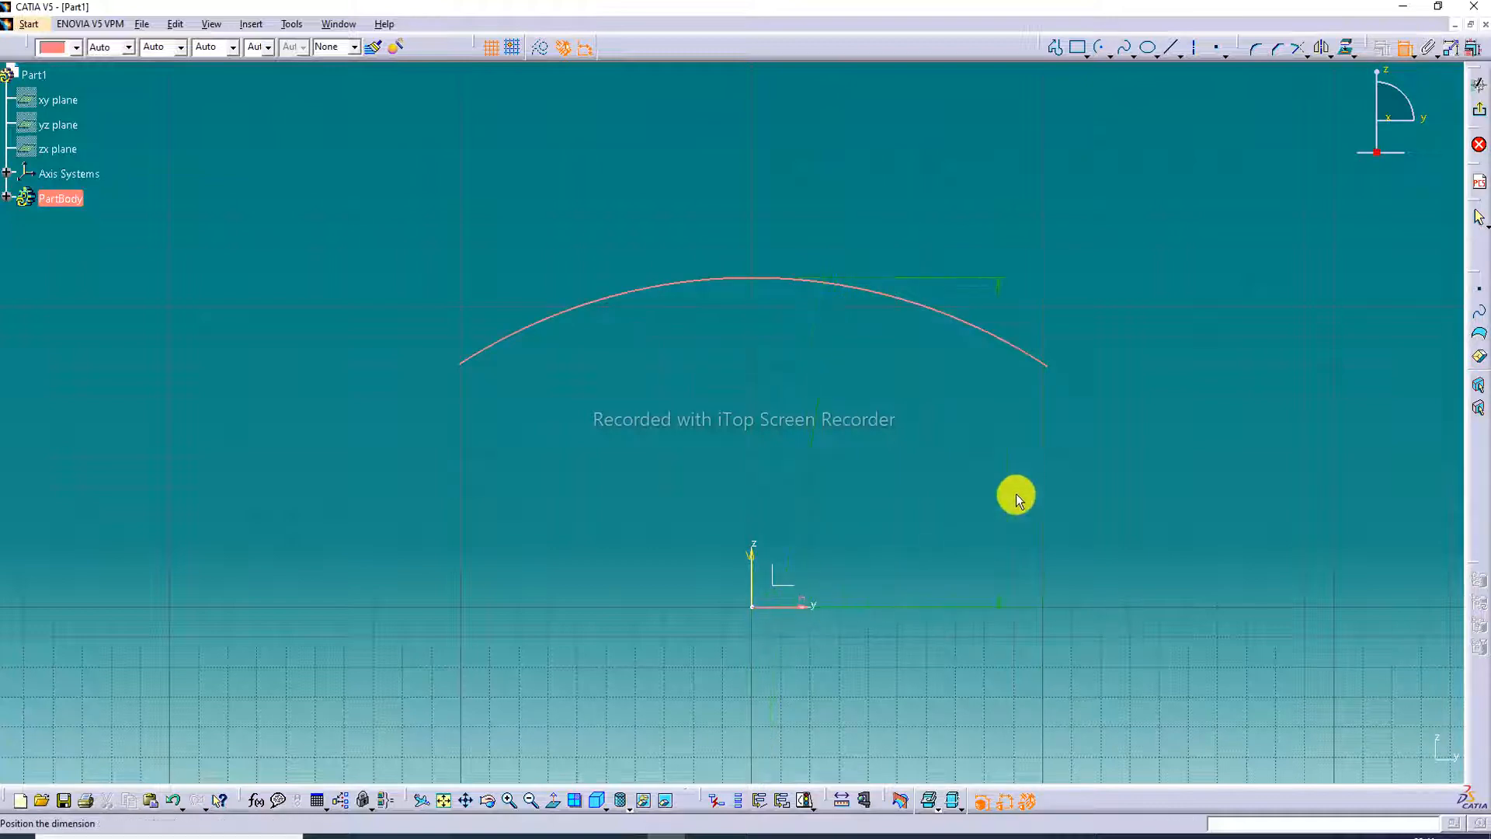
pyautogui.click(1129, 448)
pyautogui.doubleClick(1127, 448)
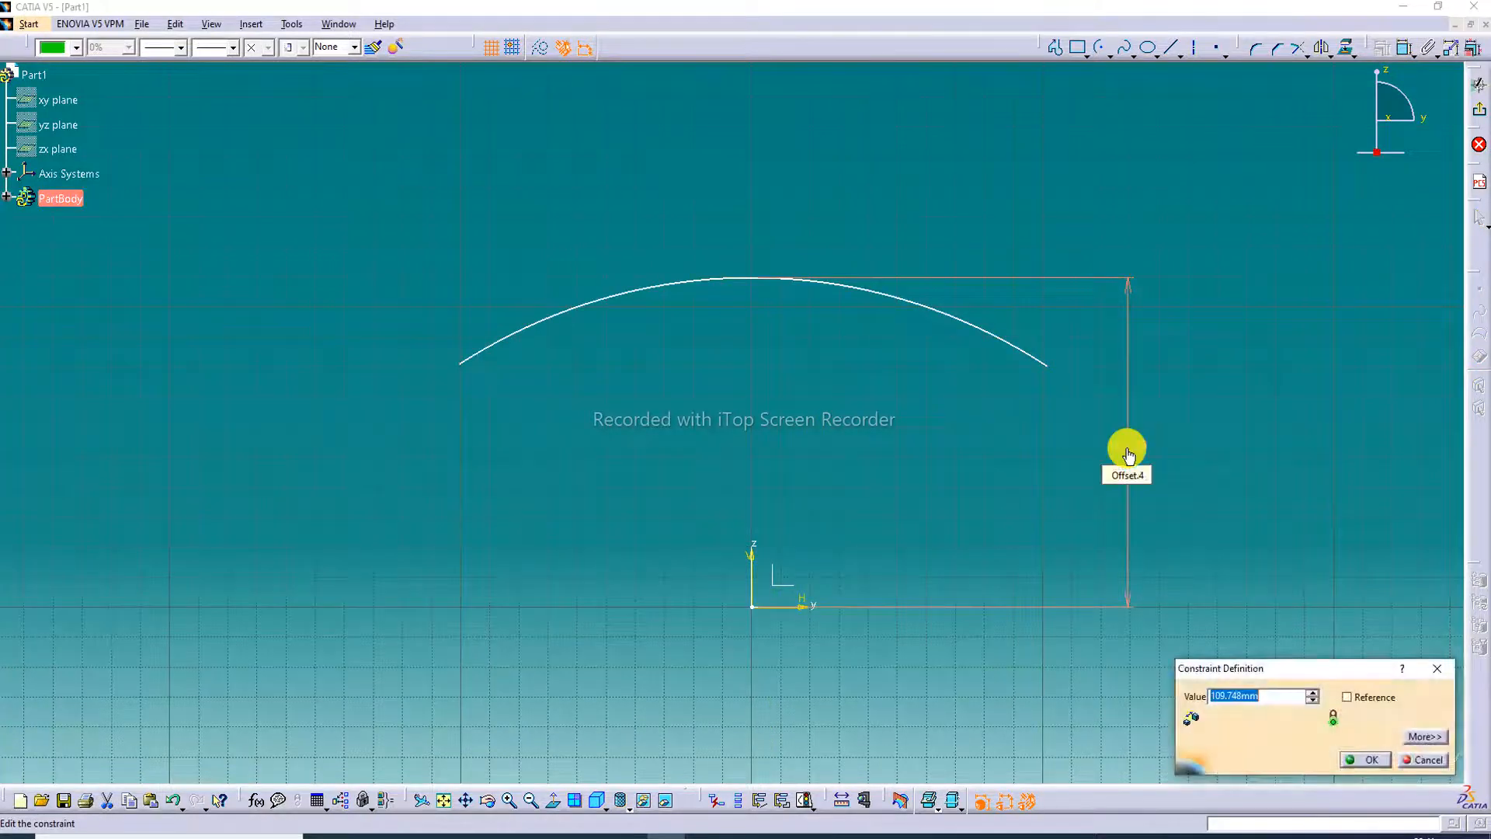
pyautogui.write('125')
pyautogui.press('Return')
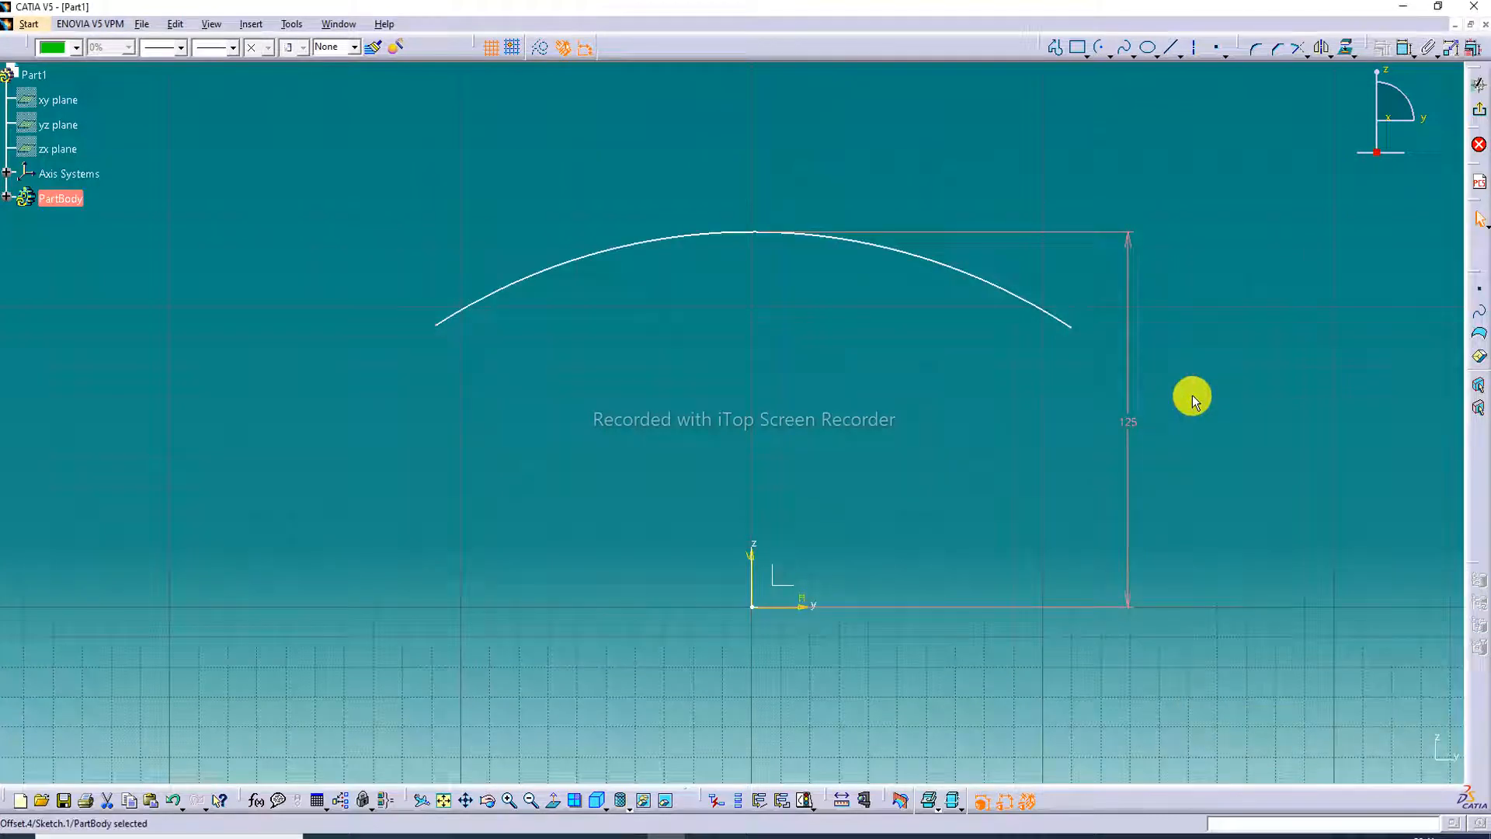
pyautogui.click(1277, 307)
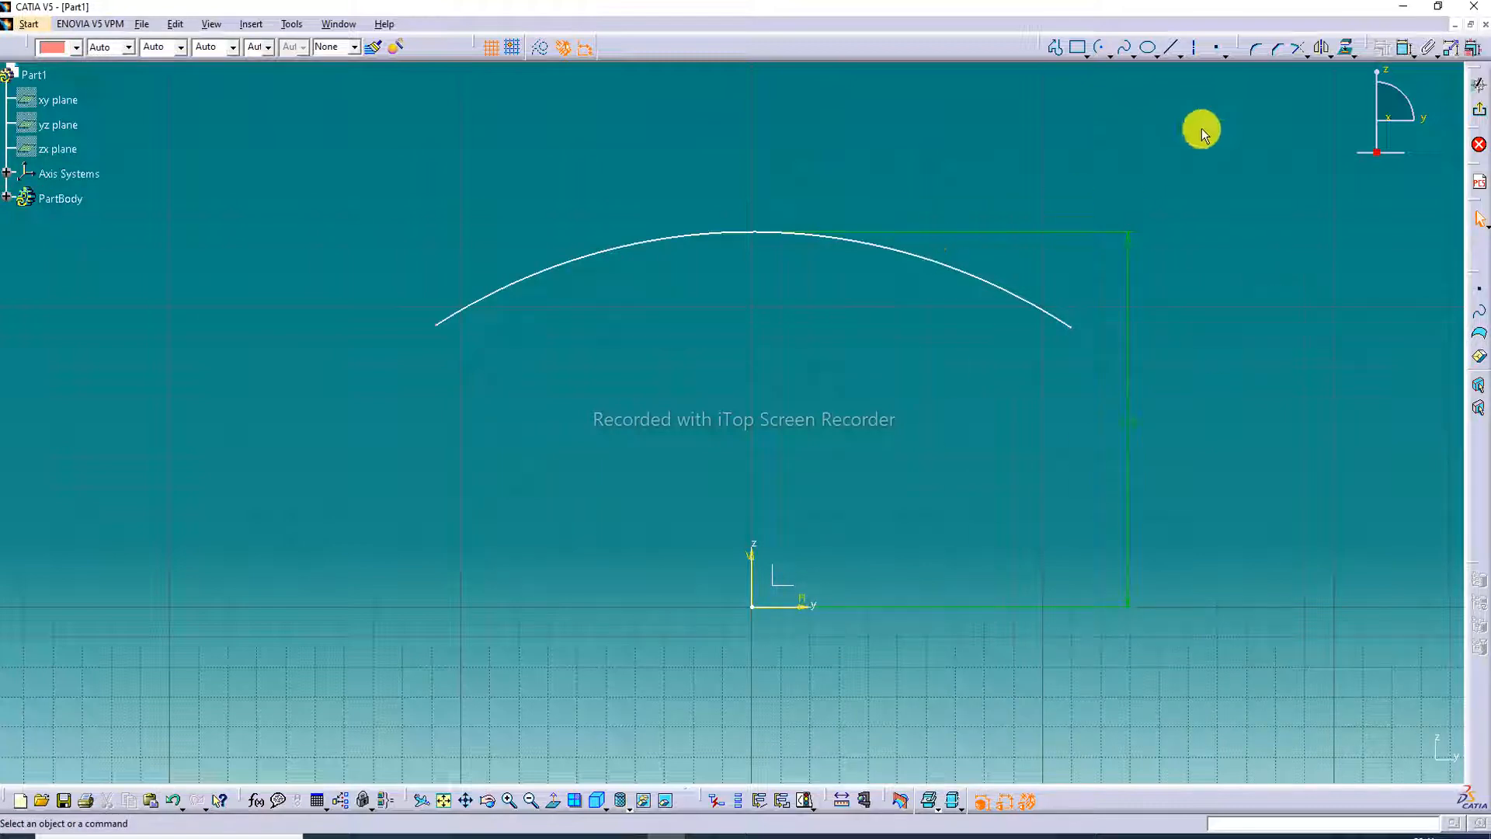
# Dimension the arc's radius and set it to 256 mm.
pyautogui.click(1351, 54)
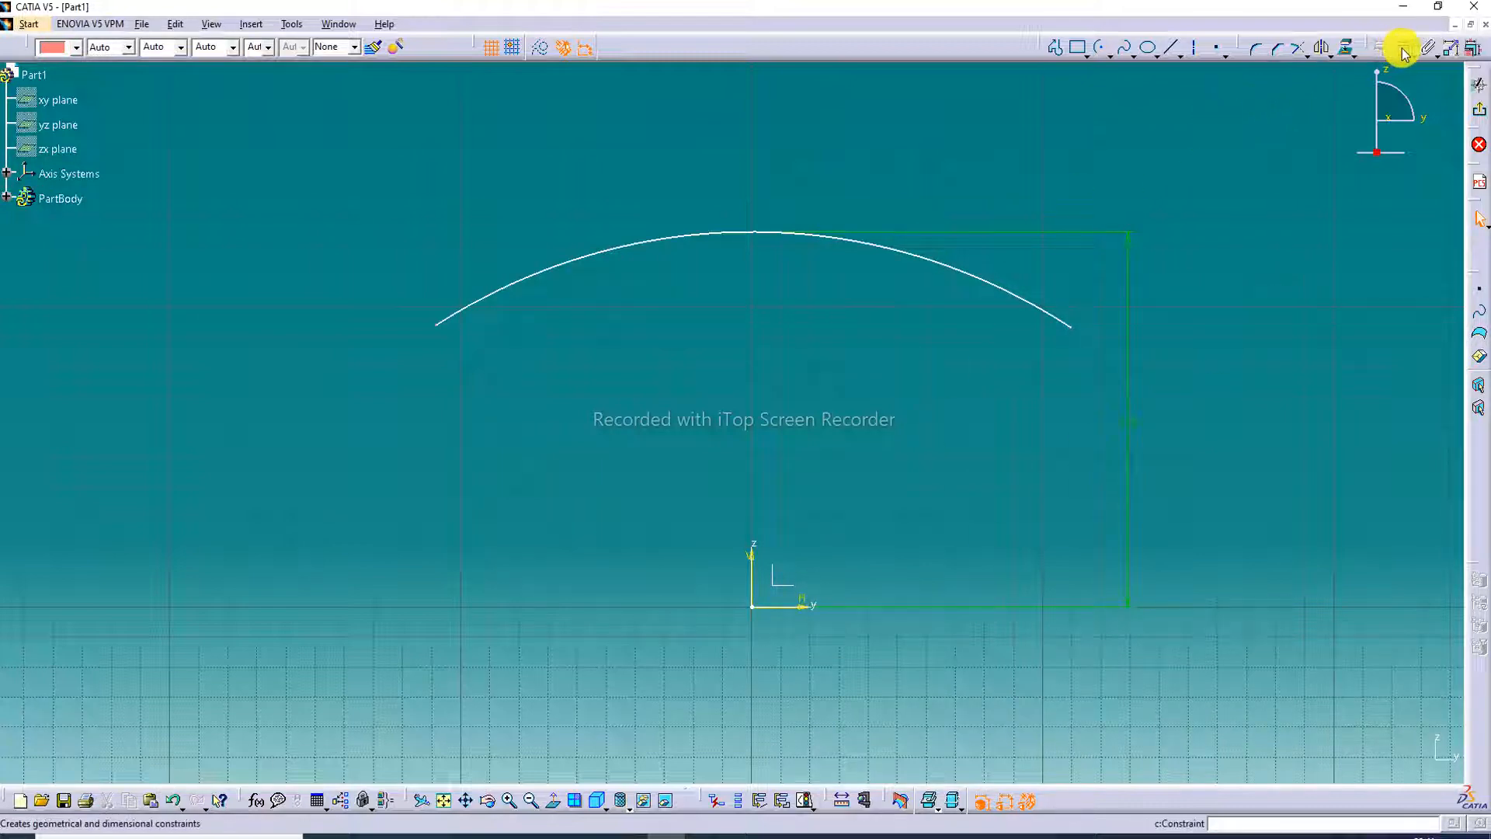
pyautogui.click(970, 276)
pyautogui.click(982, 198)
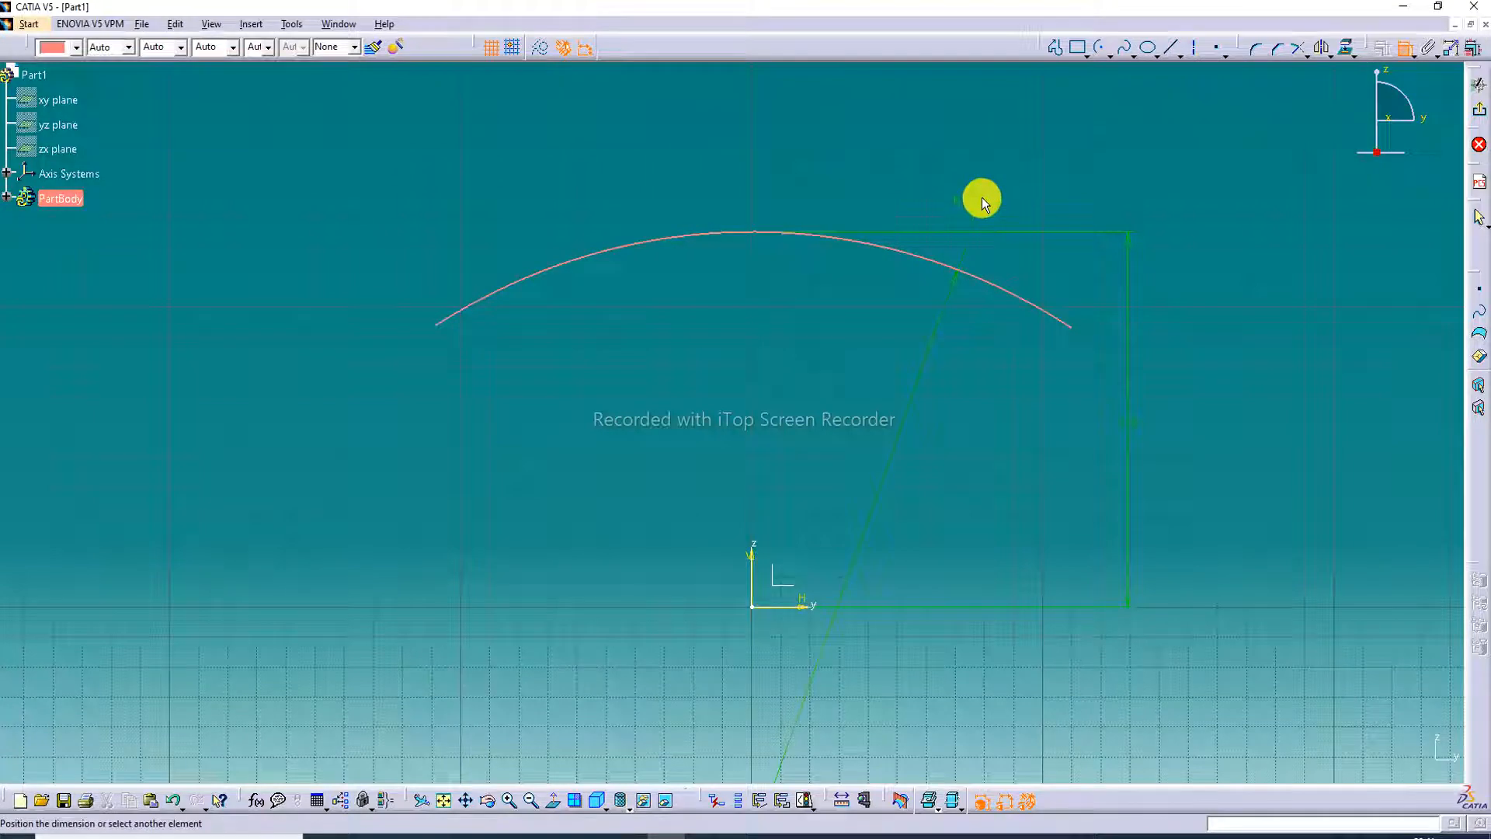
pyautogui.doubleClick(984, 199)
pyautogui.write('256')
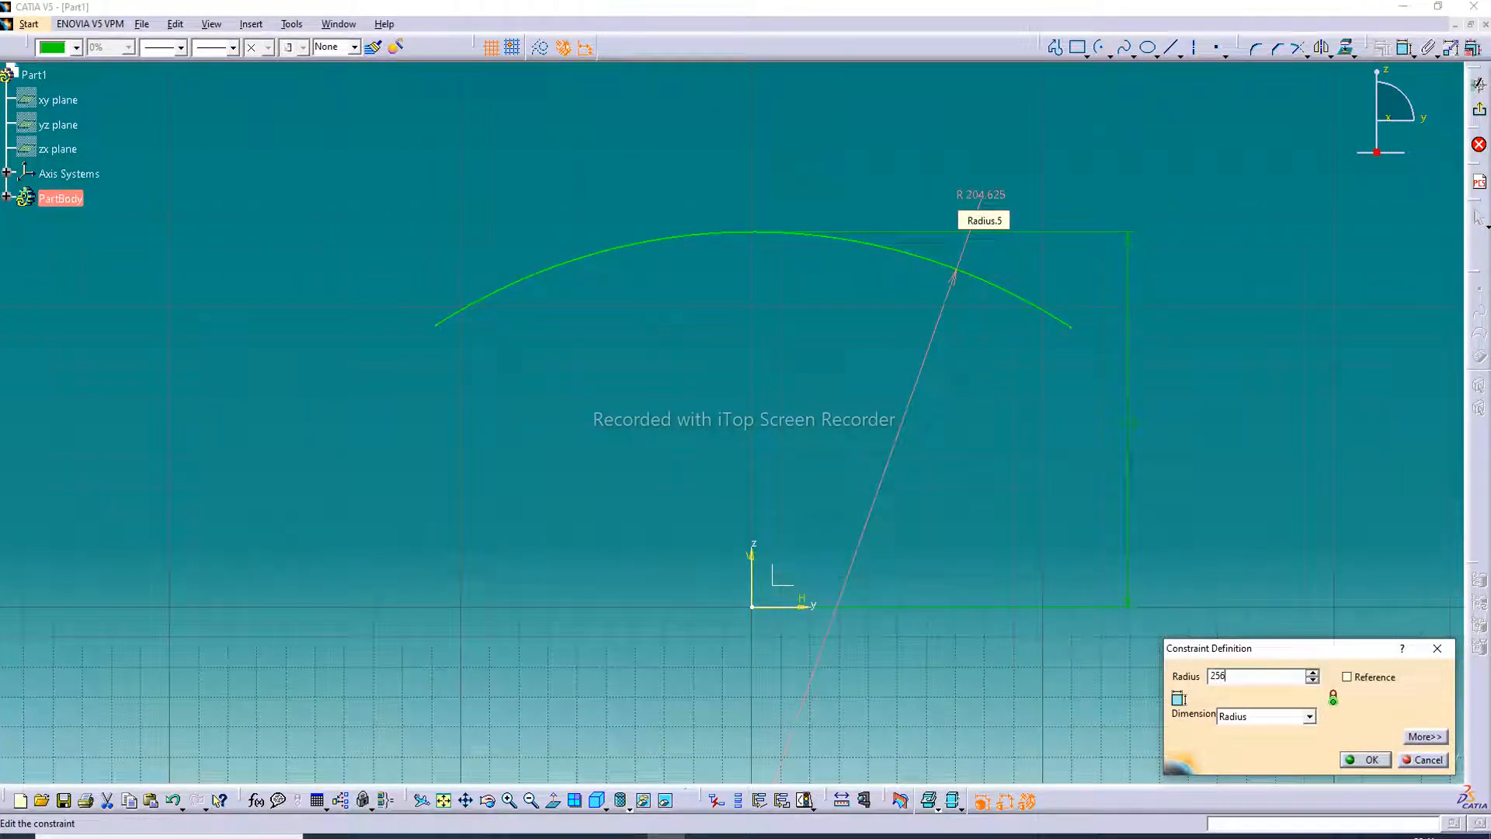
pyautogui.press('Return')
pyautogui.moveTo(1011, 281); pyautogui.dragTo(901, 299)
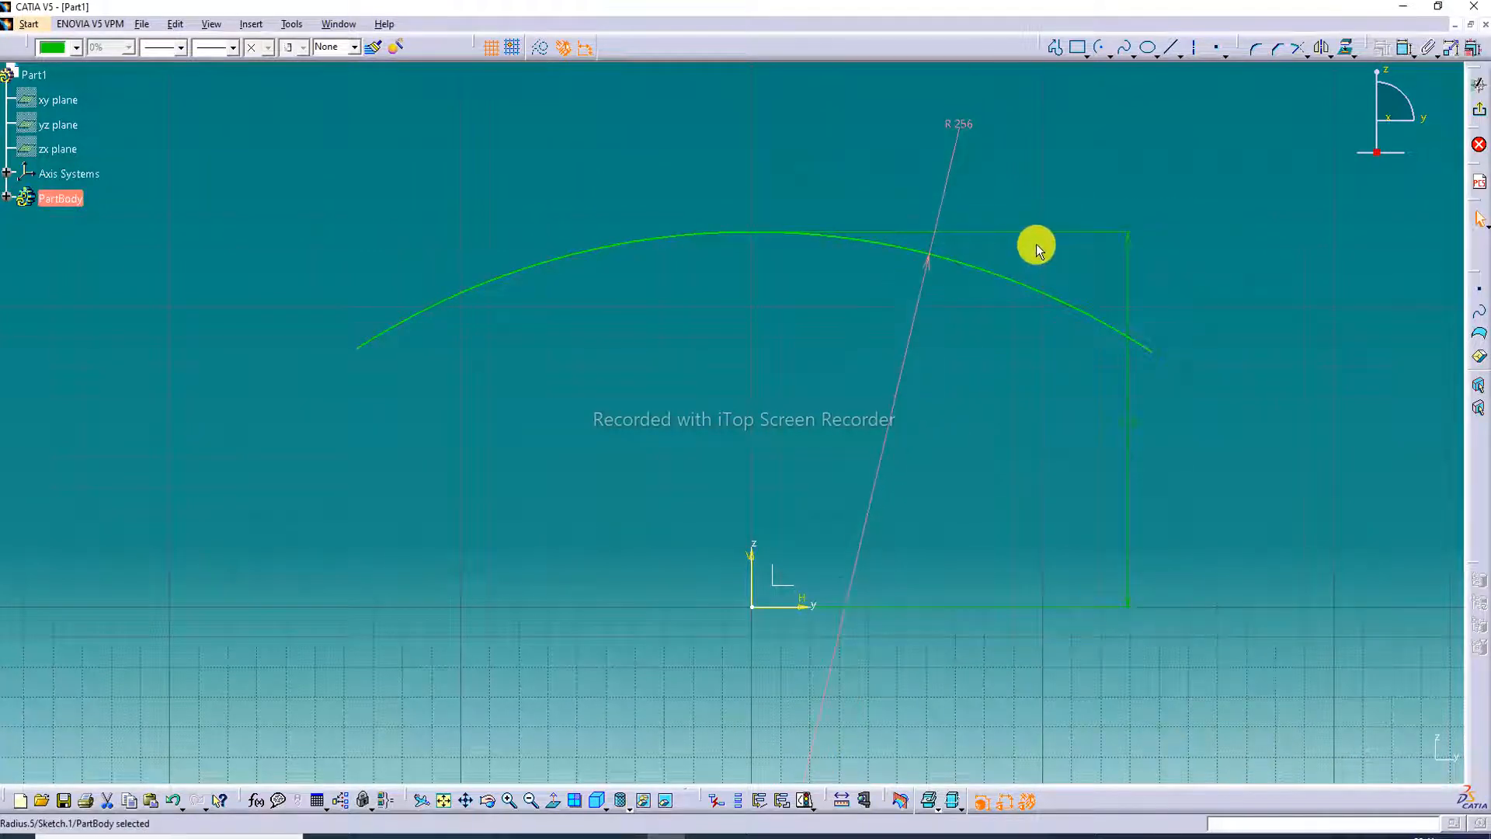
# Offset the sketched arc inward by about 17 mm to create a second concentric arc.
pyautogui.moveTo(1050, 273); pyautogui.dragTo(1072, 343, button='middle')
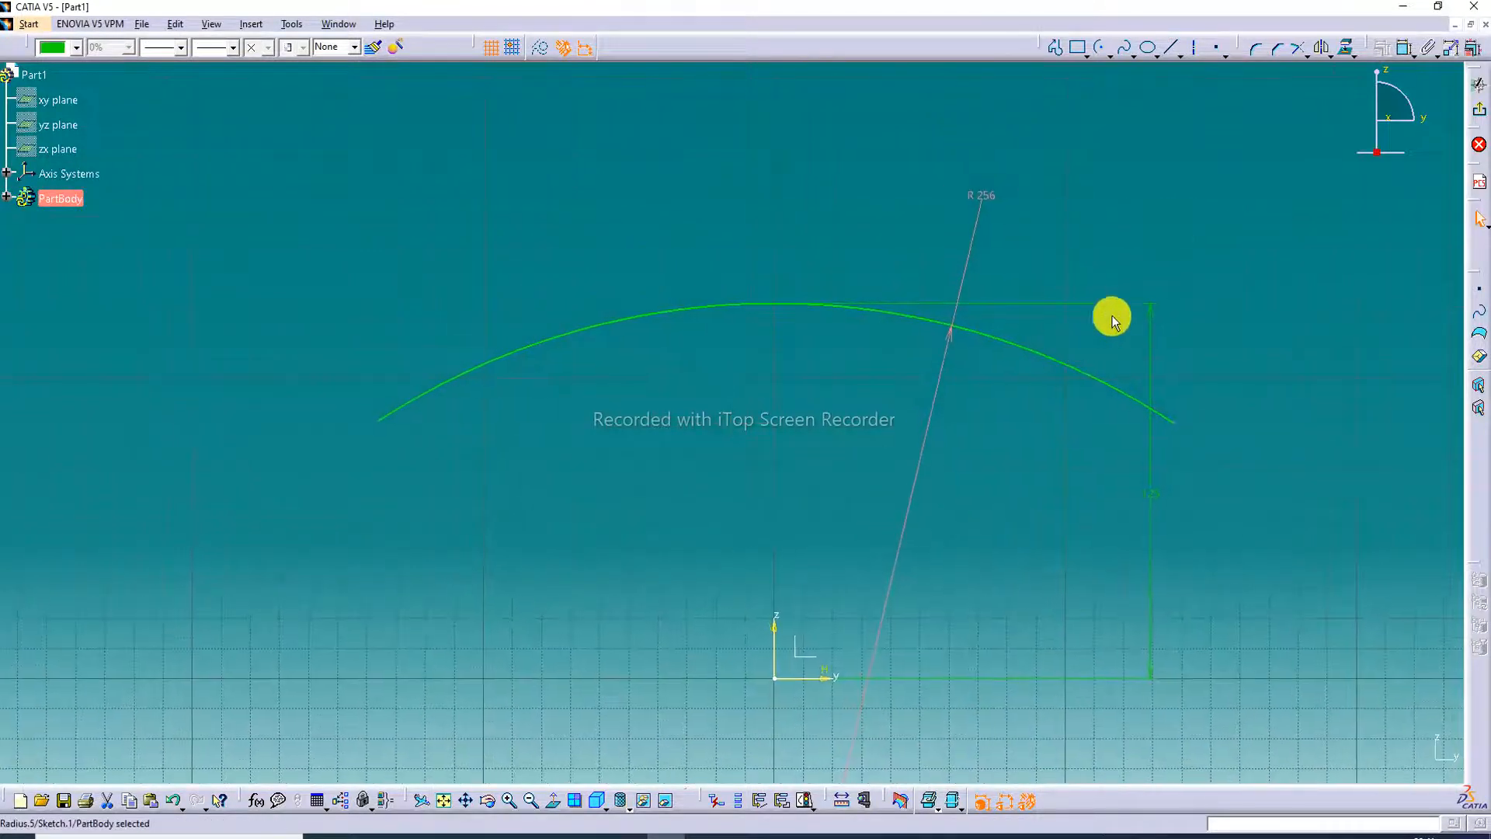
pyautogui.click(1352, 54)
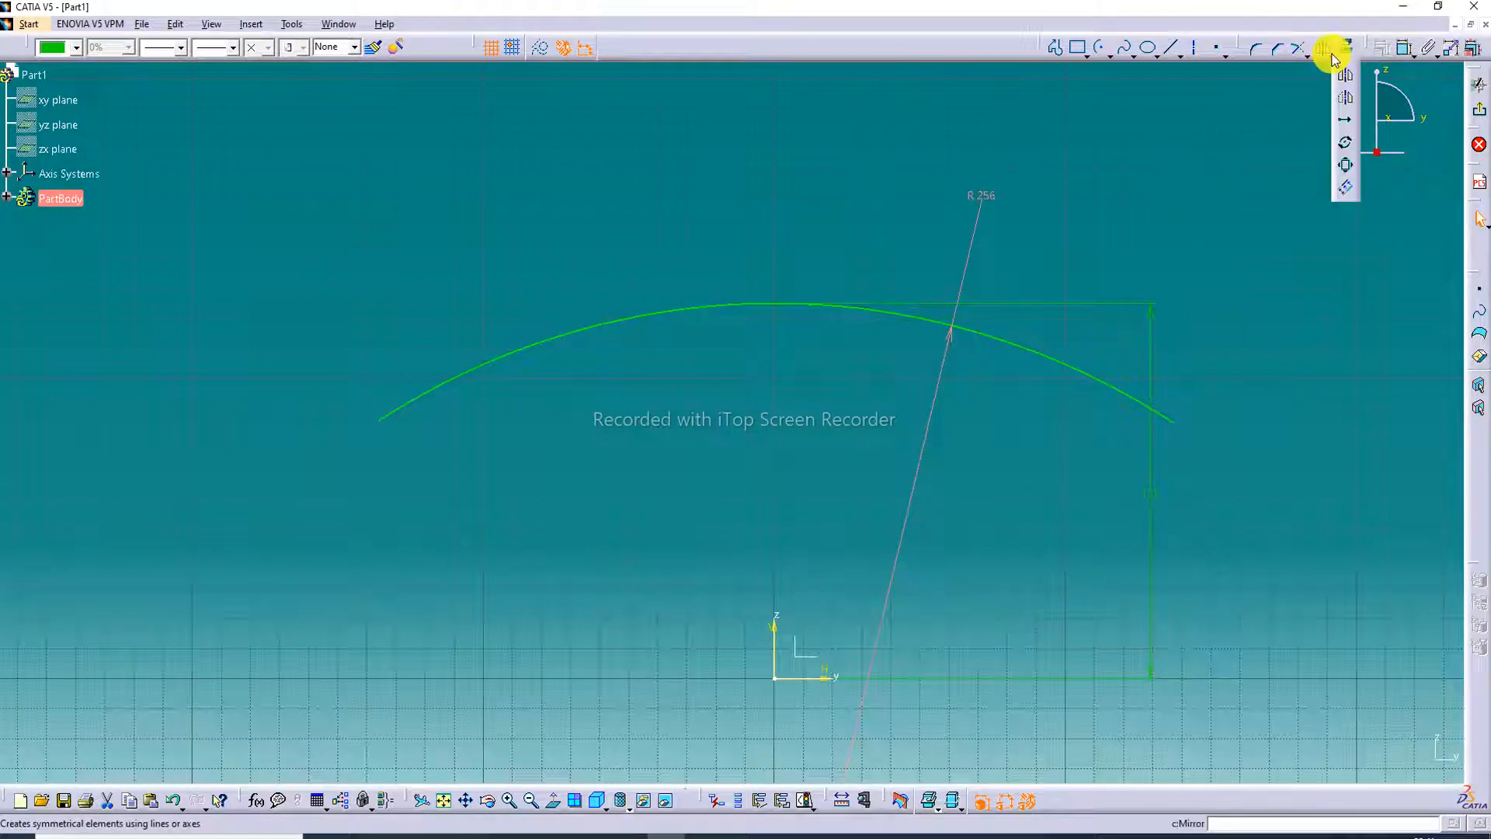
pyautogui.click(1346, 187)
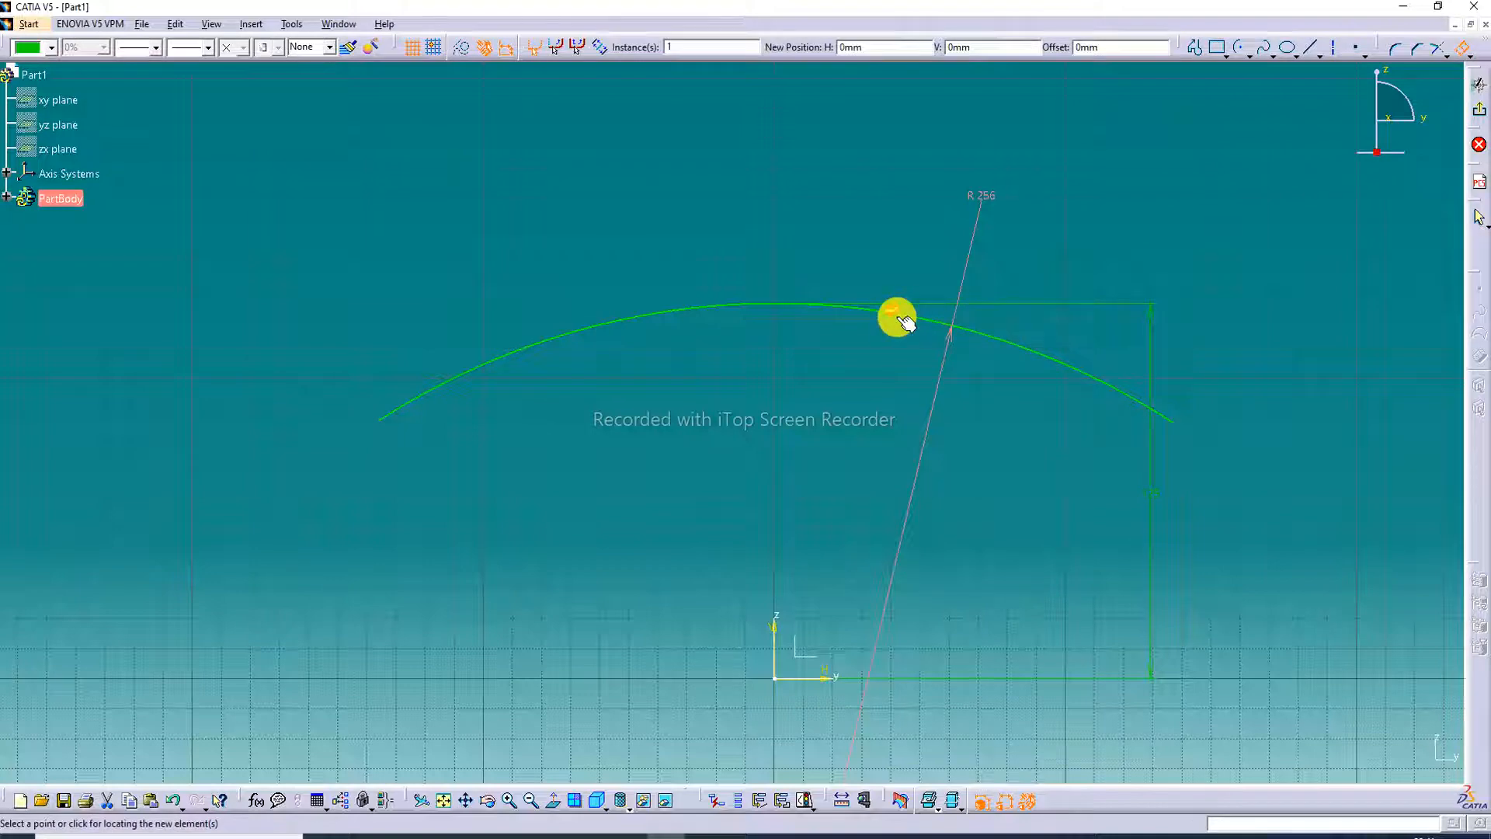
pyautogui.click(898, 318)
pyautogui.click(1464, 49)
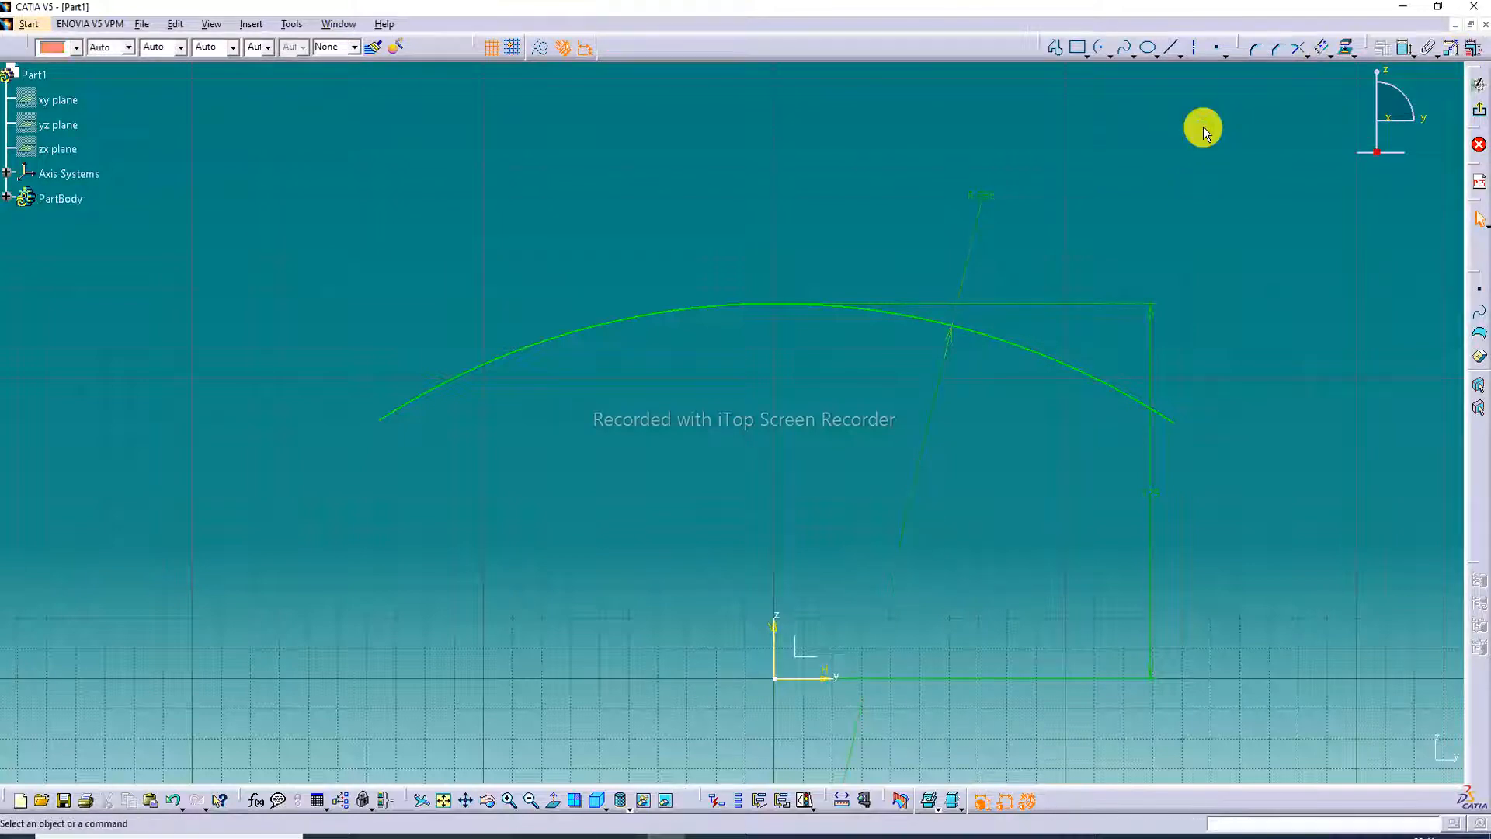
pyautogui.click(1320, 47)
pyautogui.click(1009, 347)
pyautogui.click(985, 393)
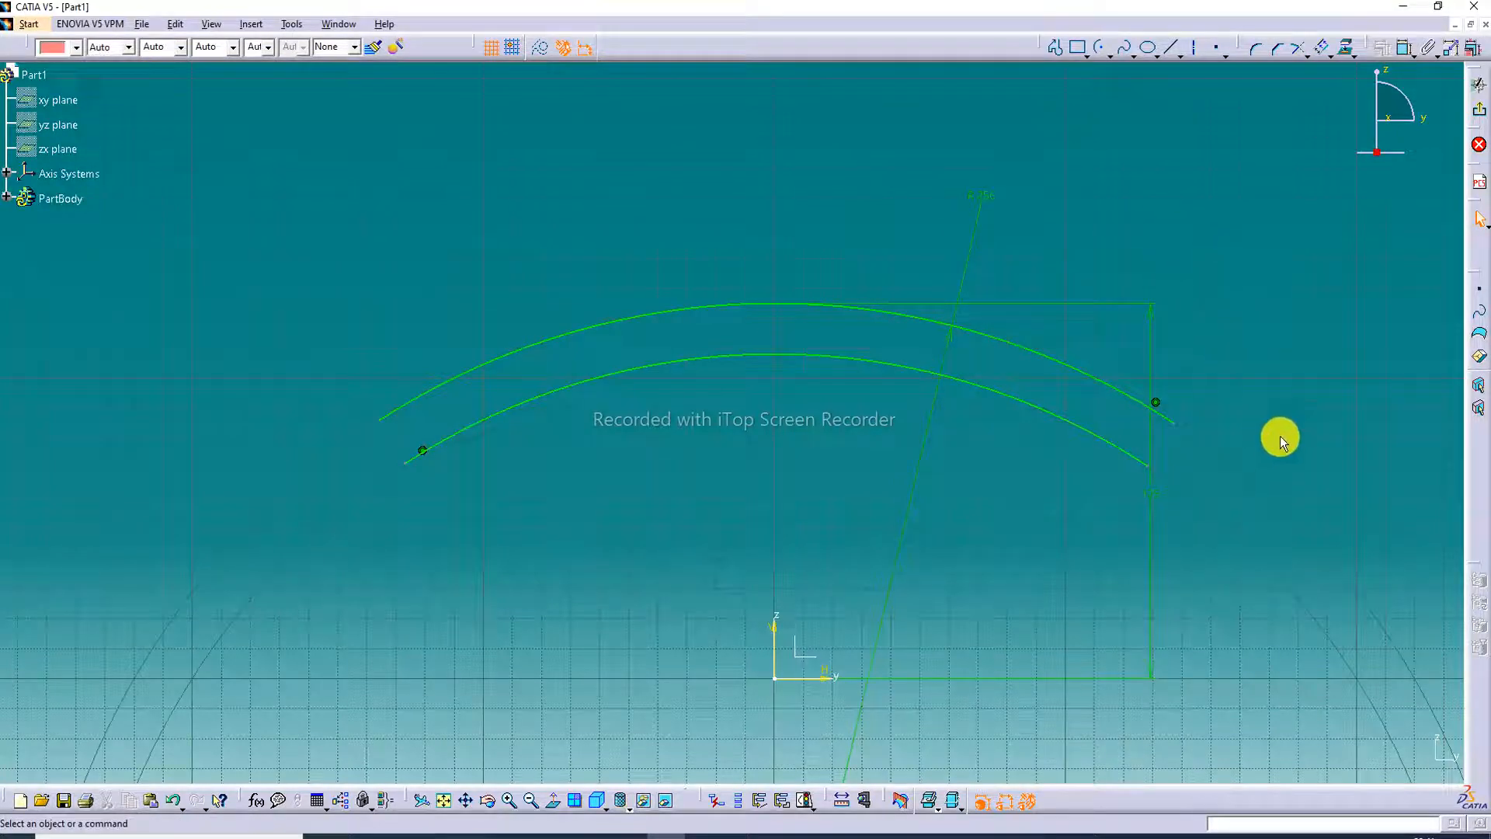
# Move the arc's height dimension line outward, clear of the arc ends.
pyautogui.moveTo(1243, 487)
pyautogui.mouseDown(button='middle')
pyautogui.moveTo(1222, 403)
pyautogui.moveTo(1242, 555)
pyautogui.moveTo(1275, 520)
pyautogui.mouseUp(button='middle')
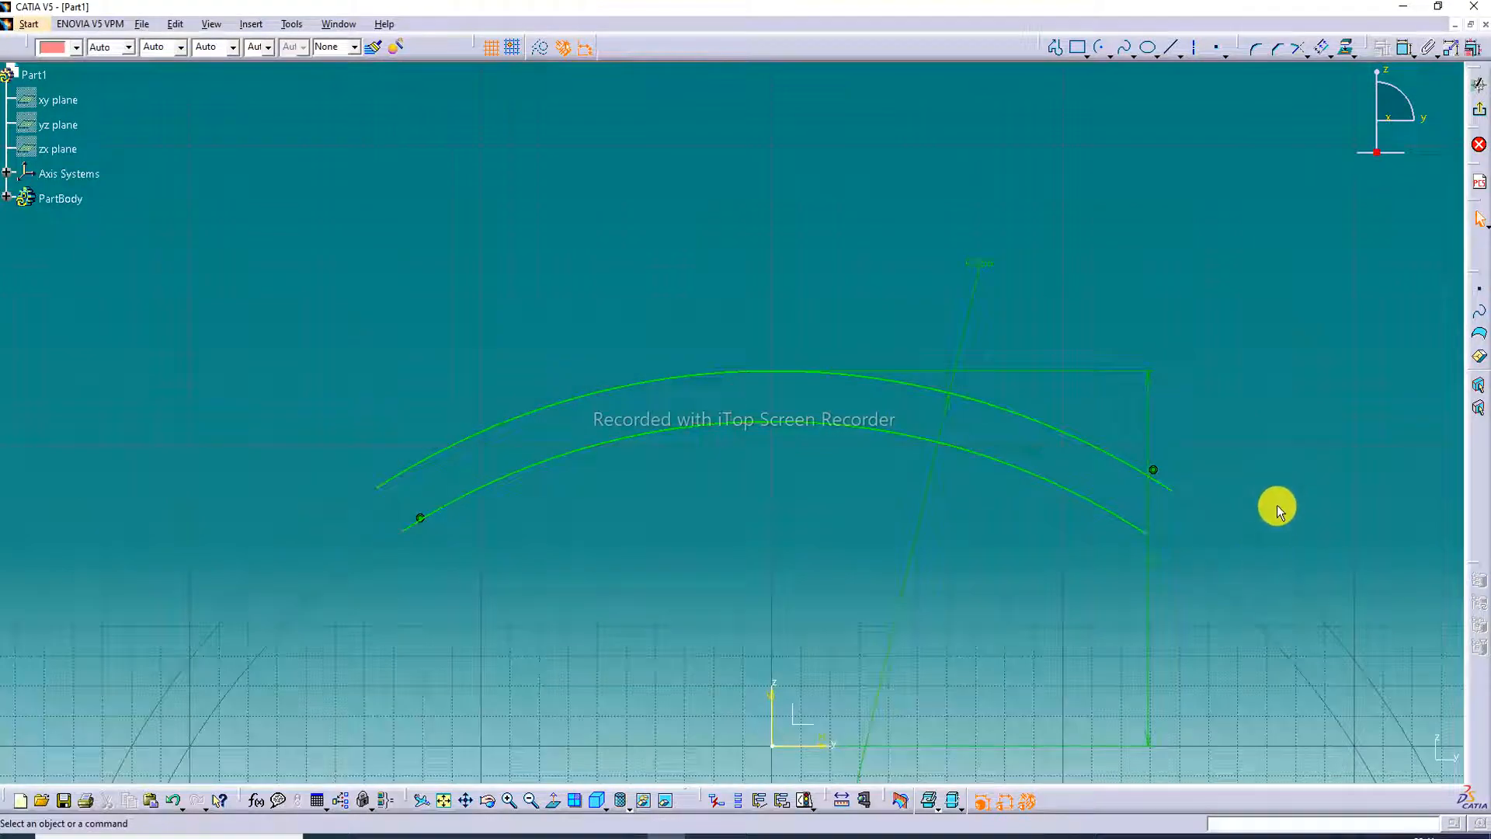
pyautogui.moveTo(818, 286)
pyautogui.mouseDown(button='middle')
pyautogui.moveTo(803, 353)
pyautogui.moveTo(922, 342)
pyautogui.moveTo(919, 311)
pyautogui.moveTo(942, 466)
pyautogui.moveTo(920, 352)
pyautogui.mouseUp(button='middle')
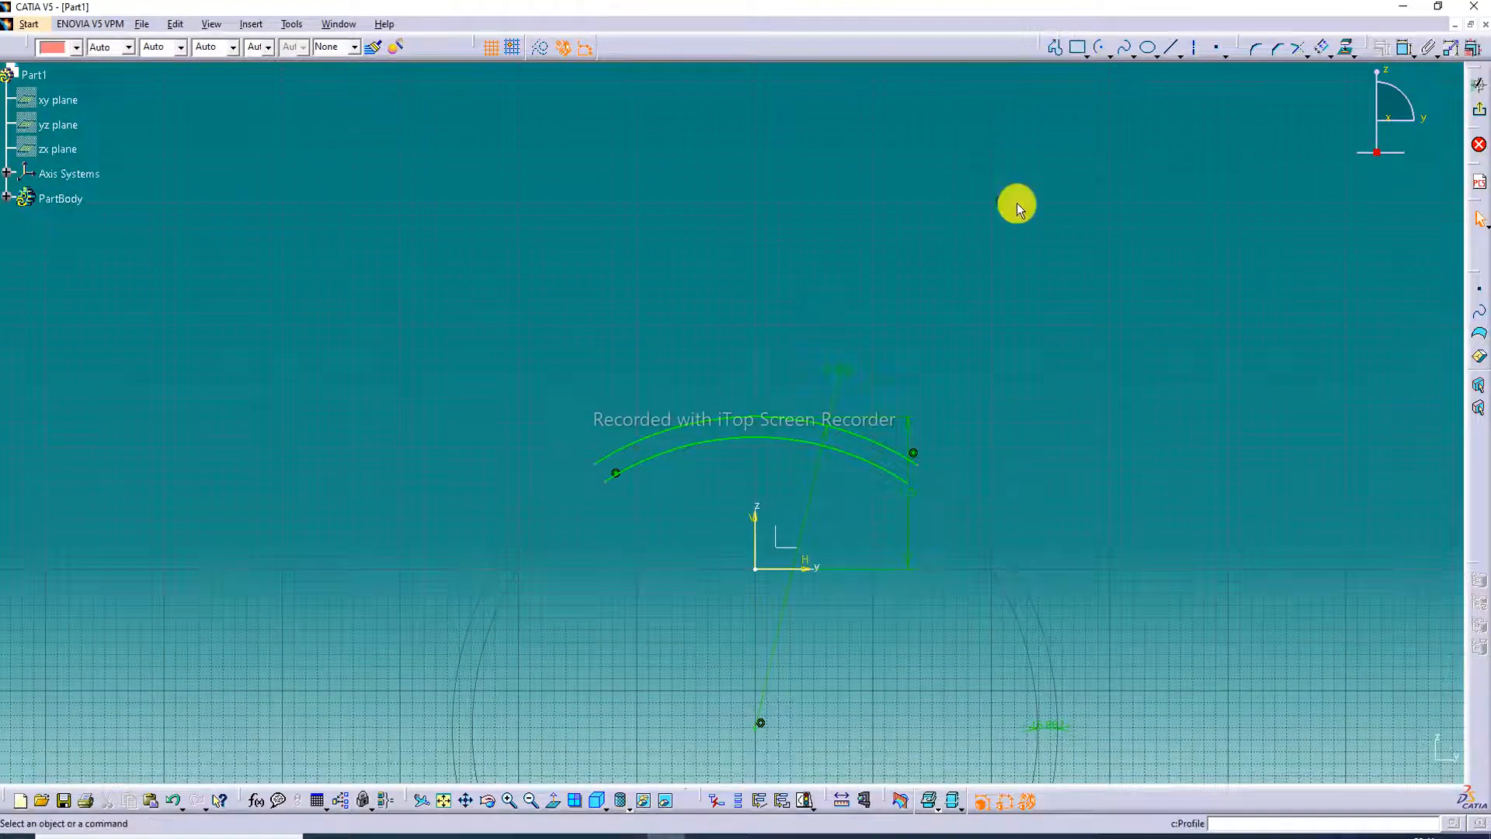
pyautogui.moveTo(906, 435); pyautogui.dragTo(972, 414)
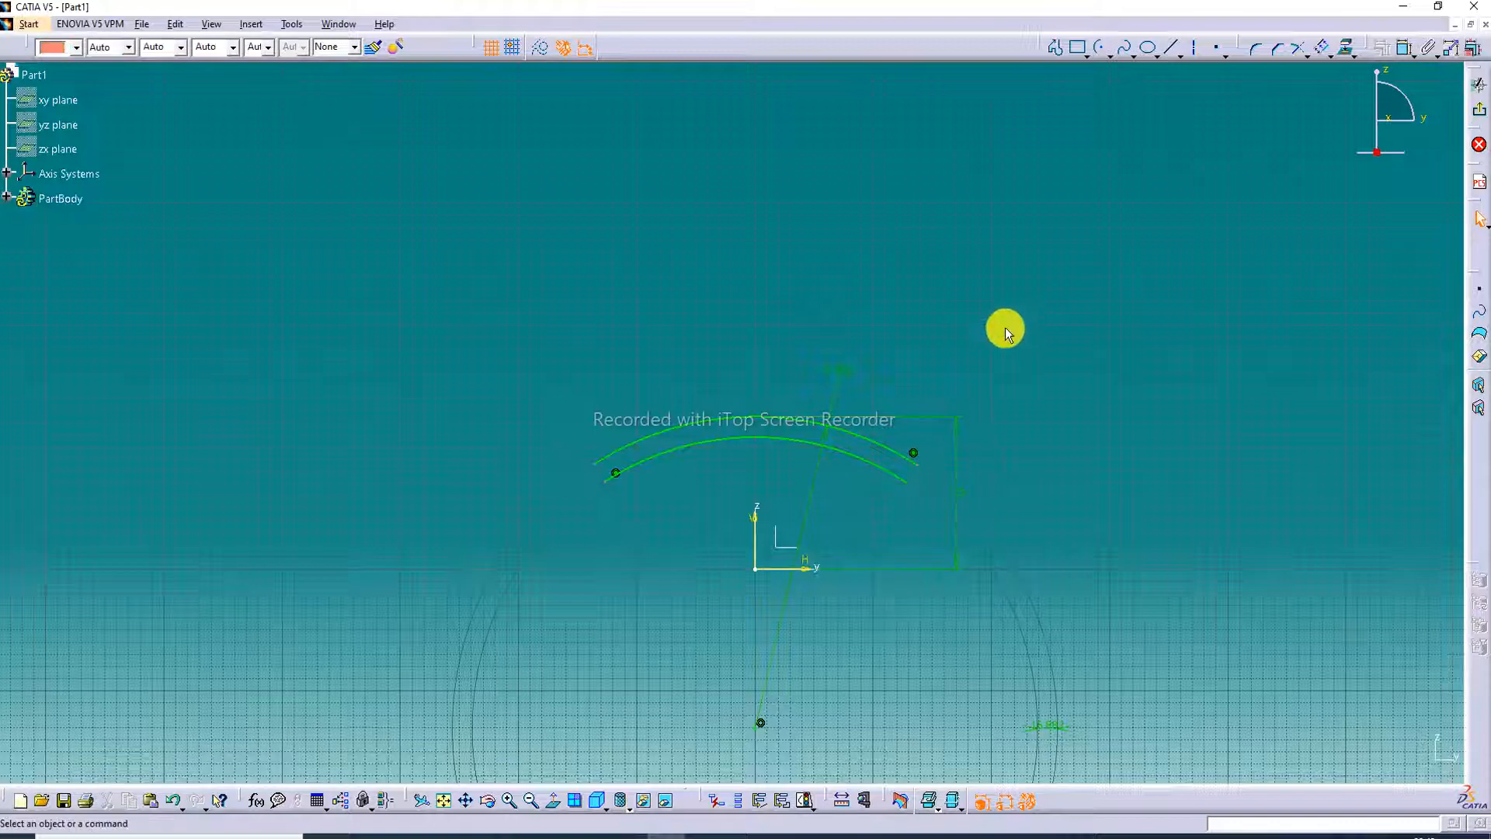
# Sketch an open stepped flange profile of vertical and horizontal lines beyond the arcs' left ends, about 63 mm wide.
pyautogui.click(1058, 48)
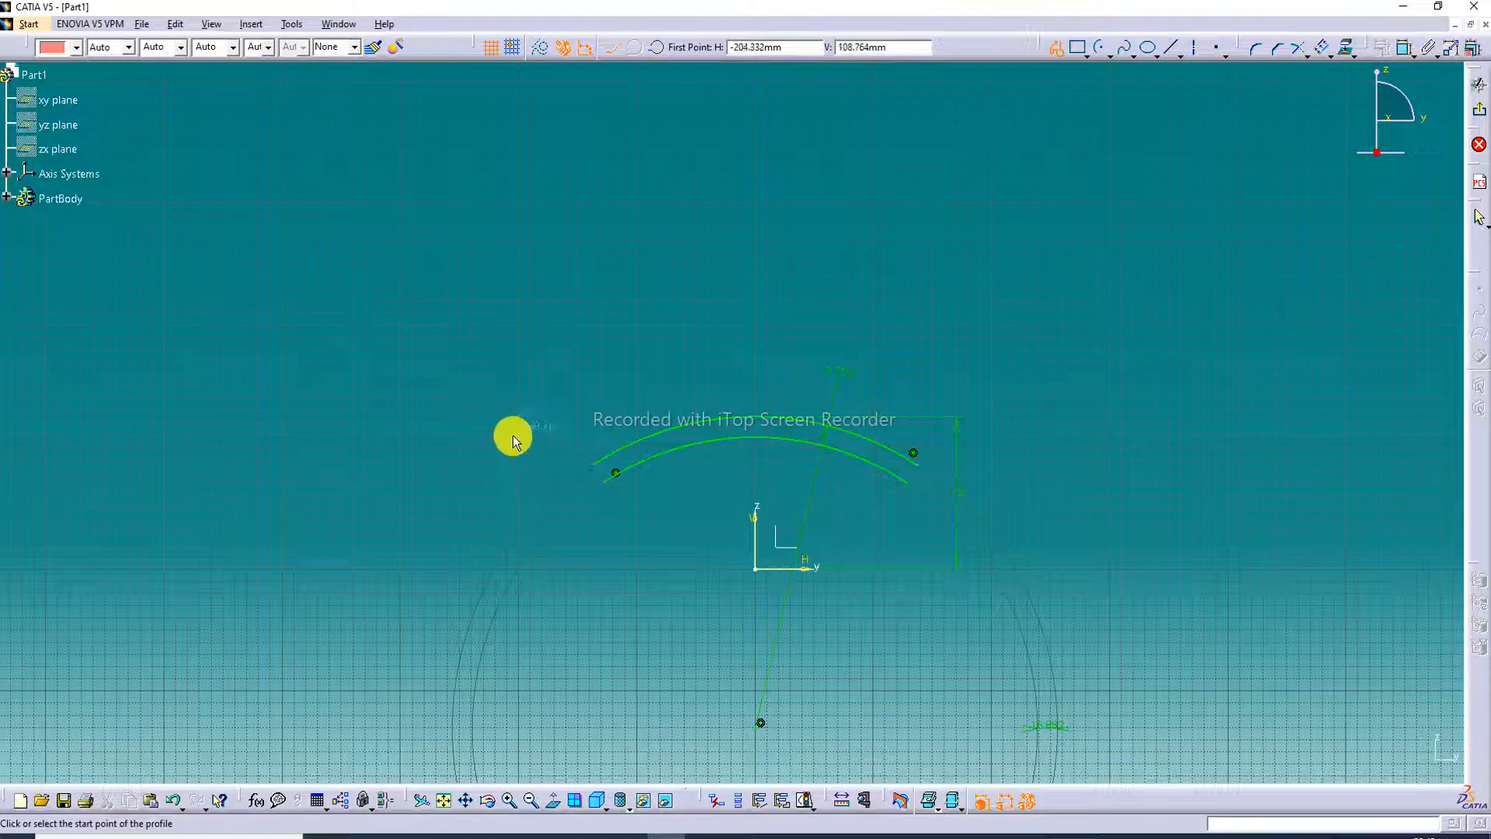
pyautogui.click(517, 456)
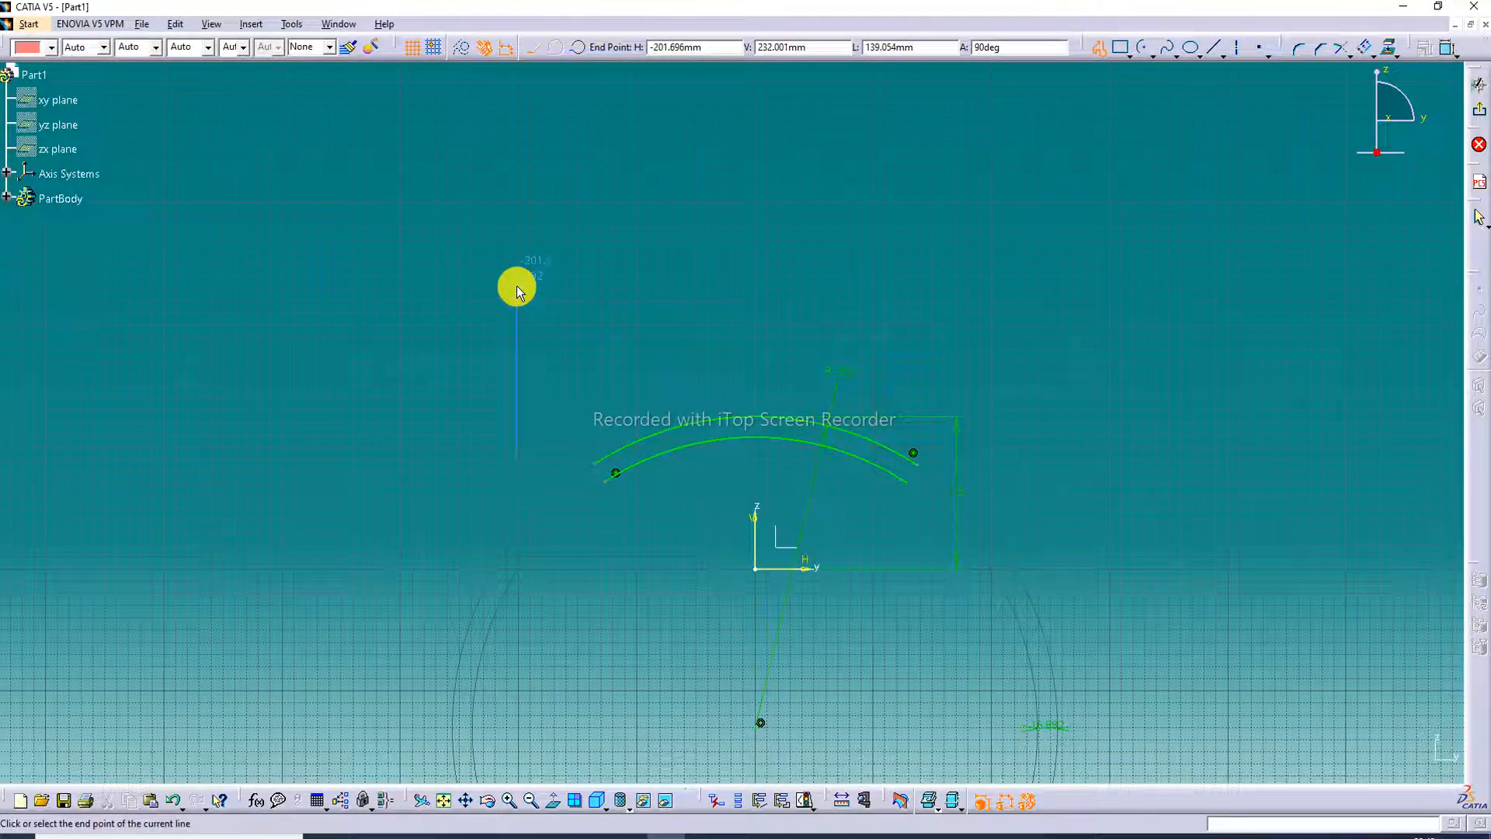
pyautogui.click(517, 325)
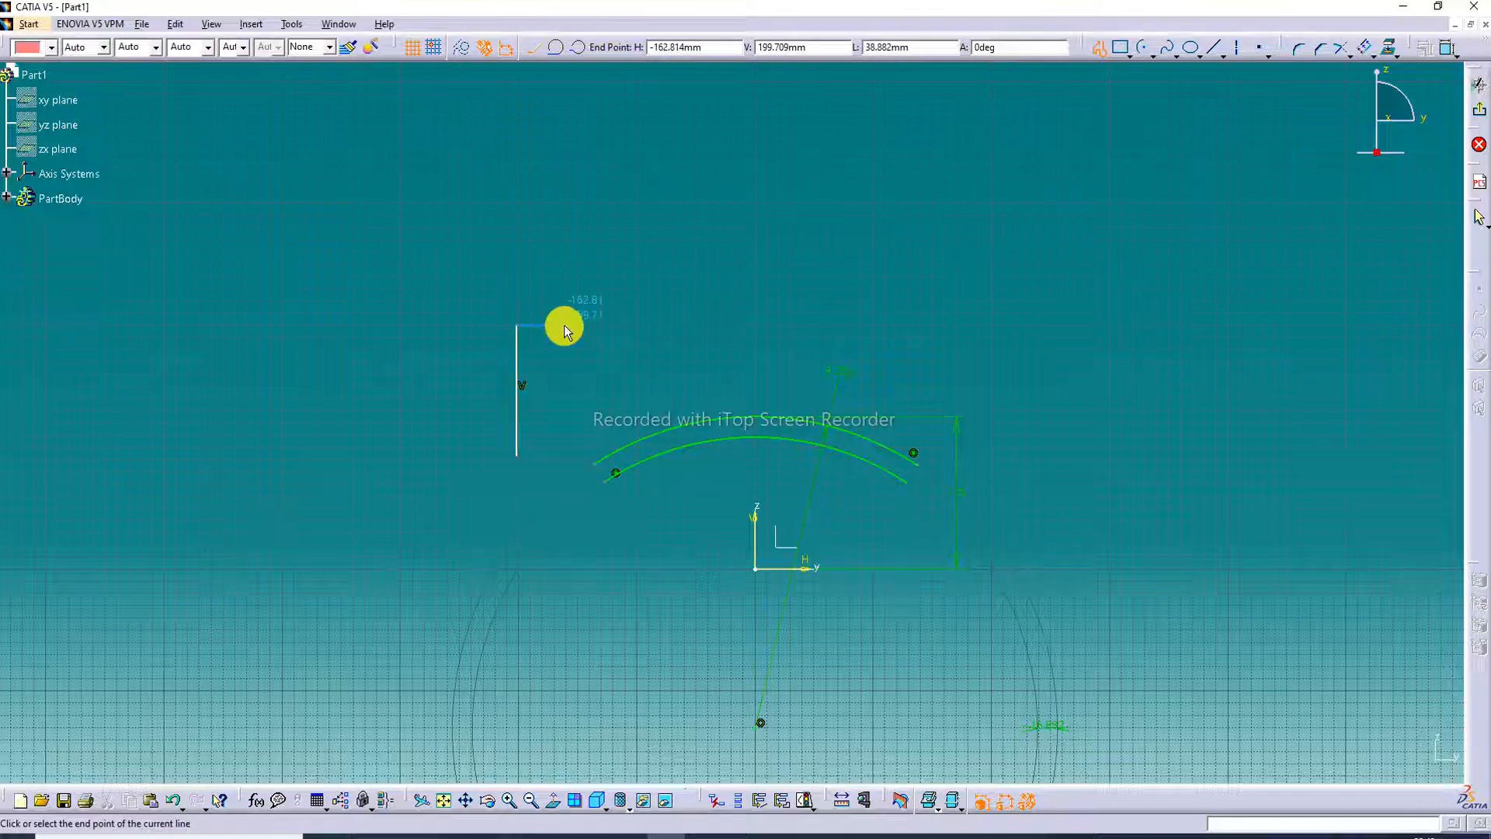
pyautogui.click(561, 325)
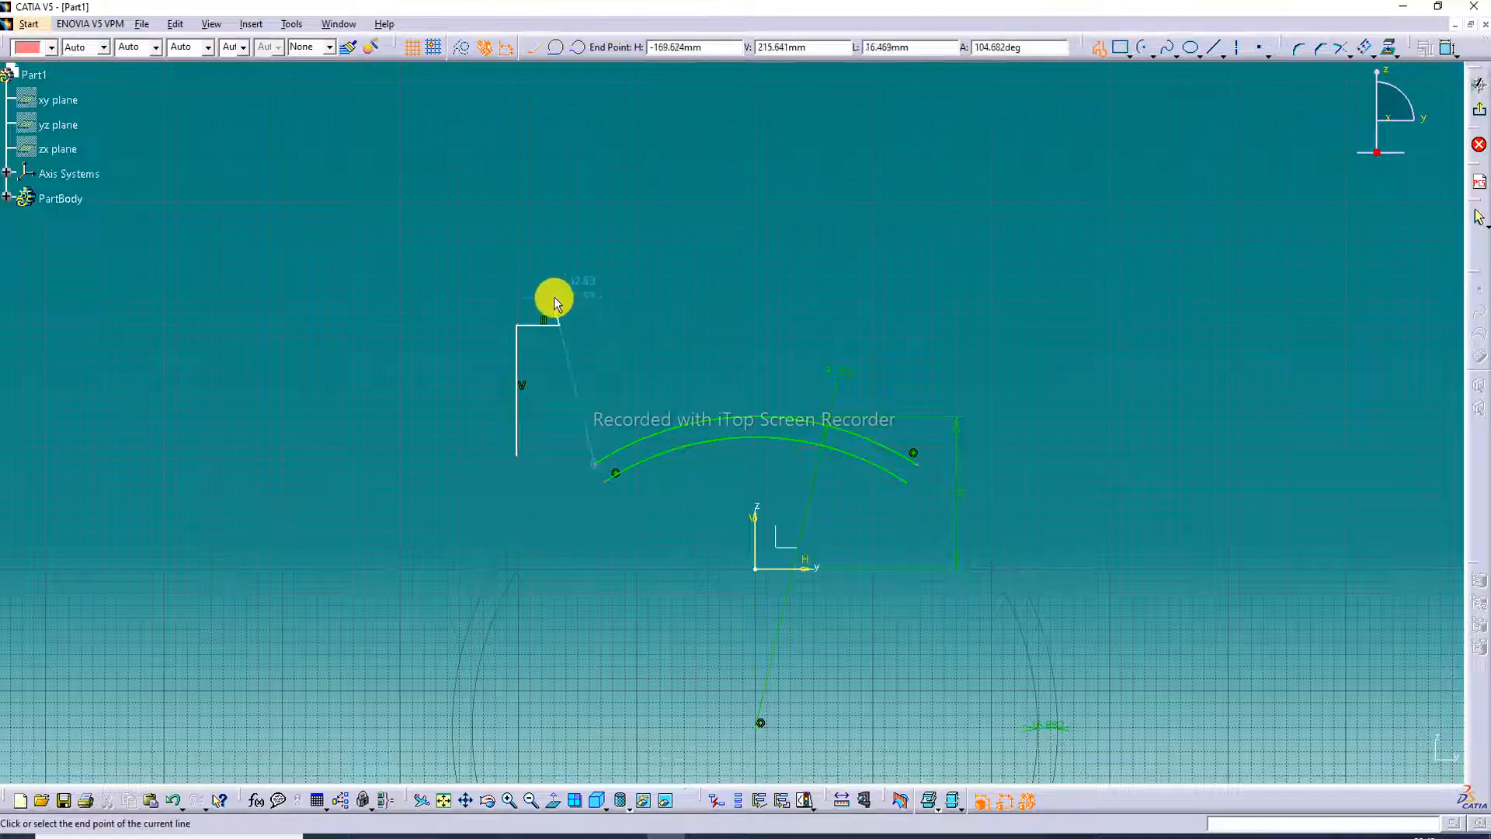
pyautogui.click(559, 216)
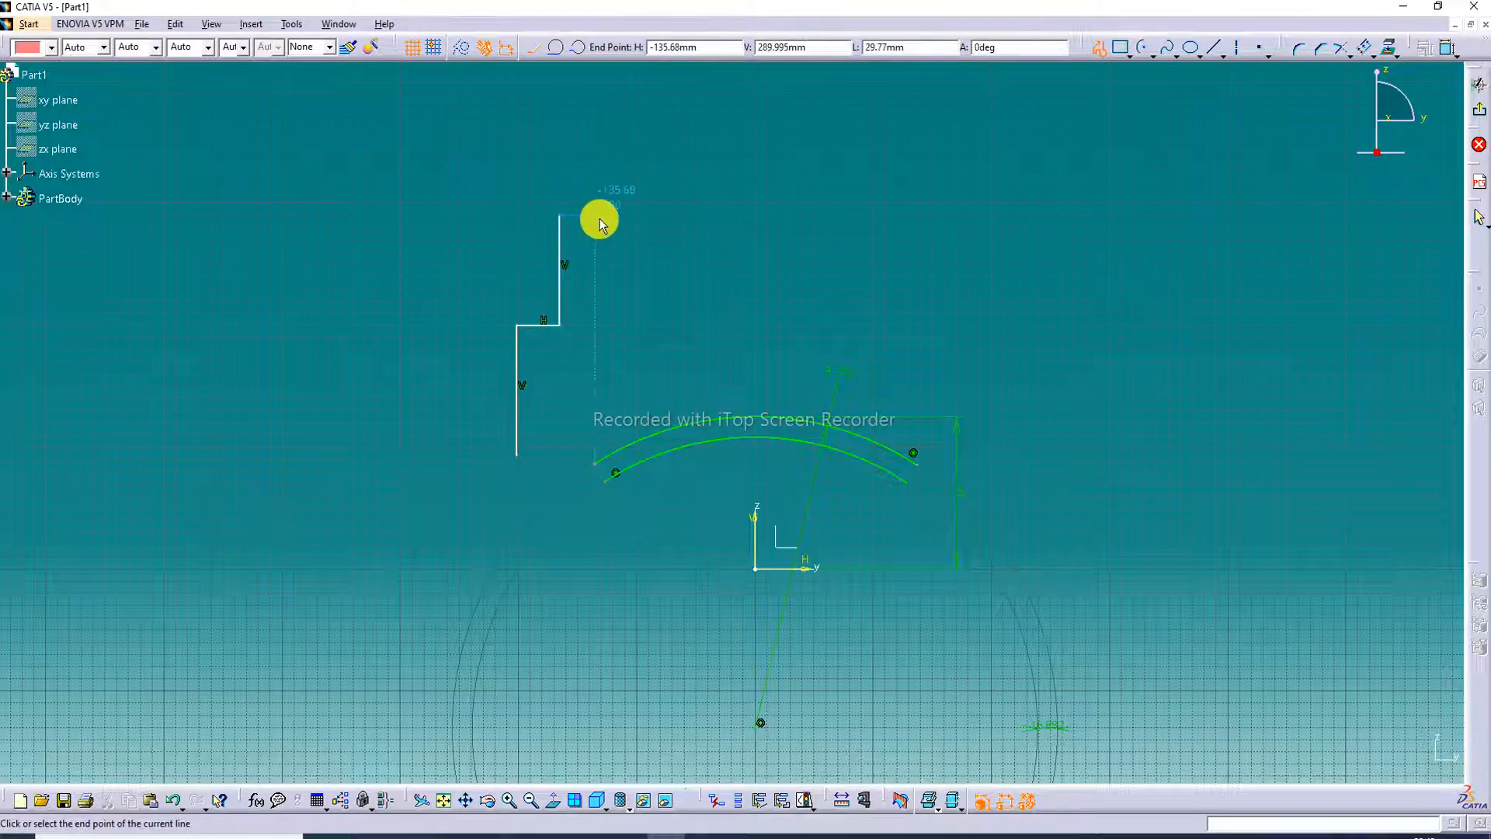
pyautogui.click(591, 216)
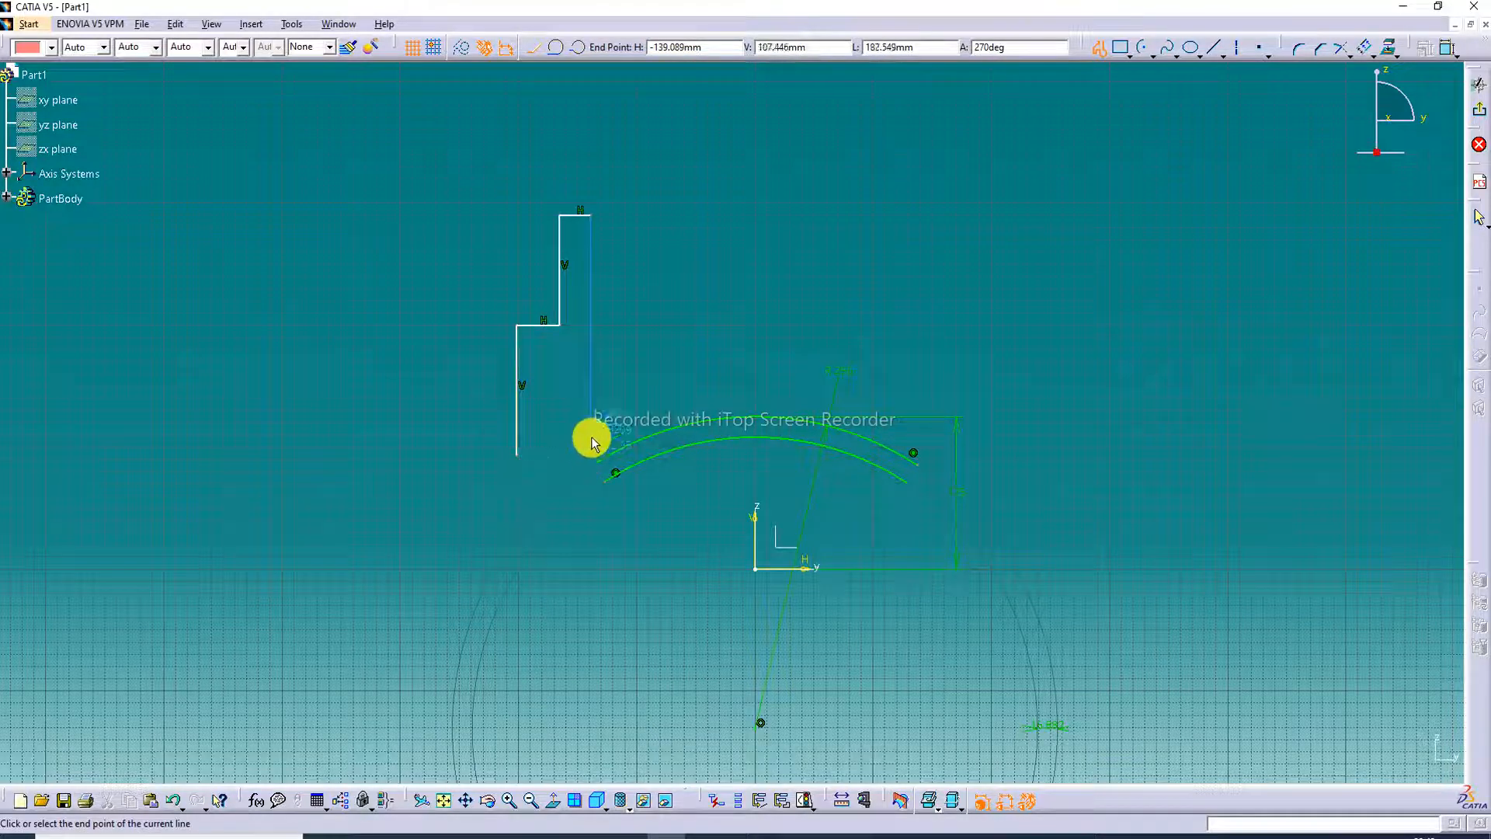
pyautogui.click(591, 505)
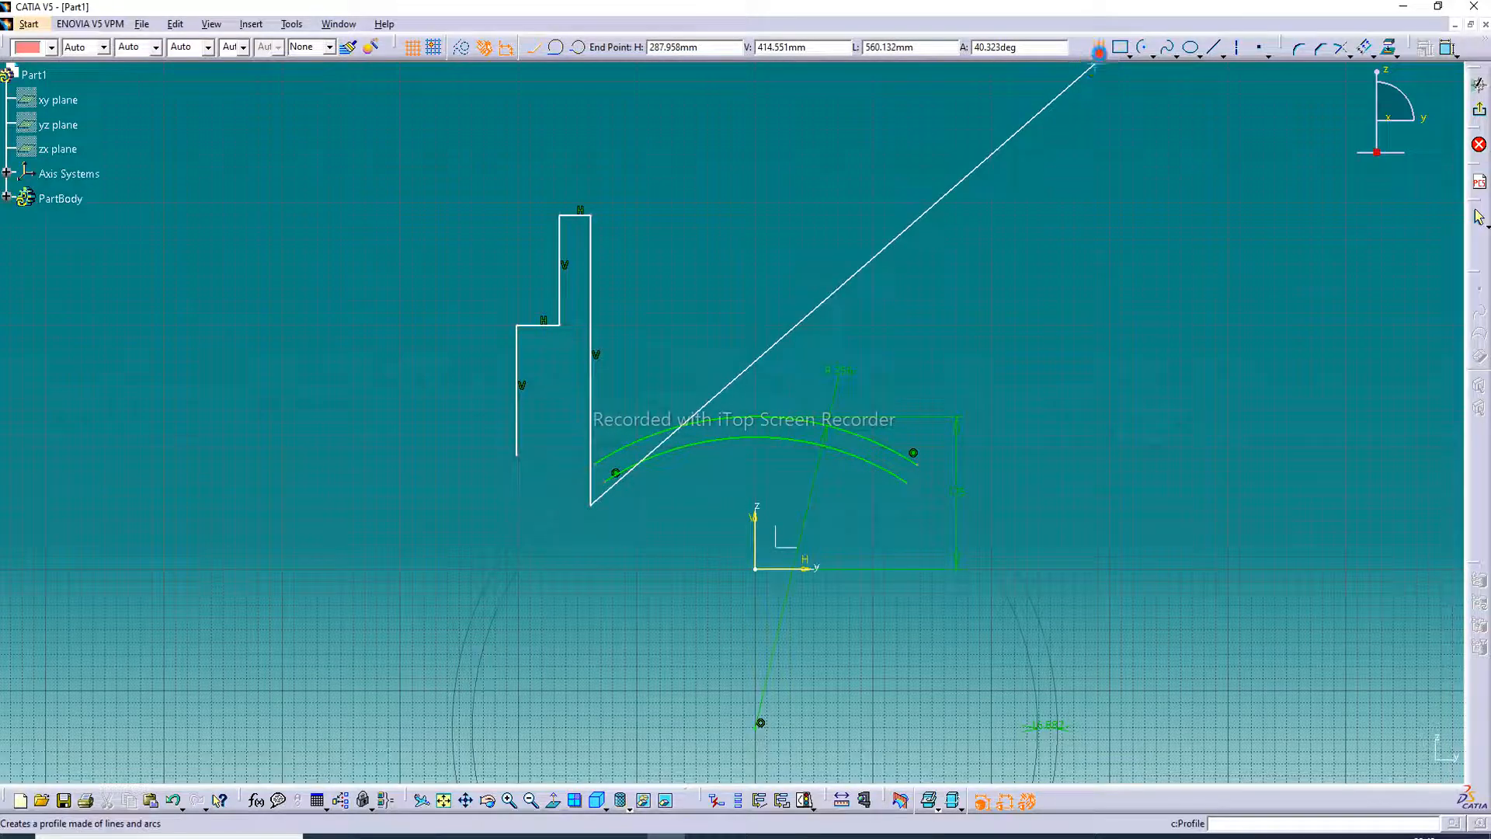
pyautogui.click(1102, 53)
# Add a horizontal bottom line about 99 mm long from the profile's open lower-left end, crossing its long vertical line.
pyautogui.click(1053, 47)
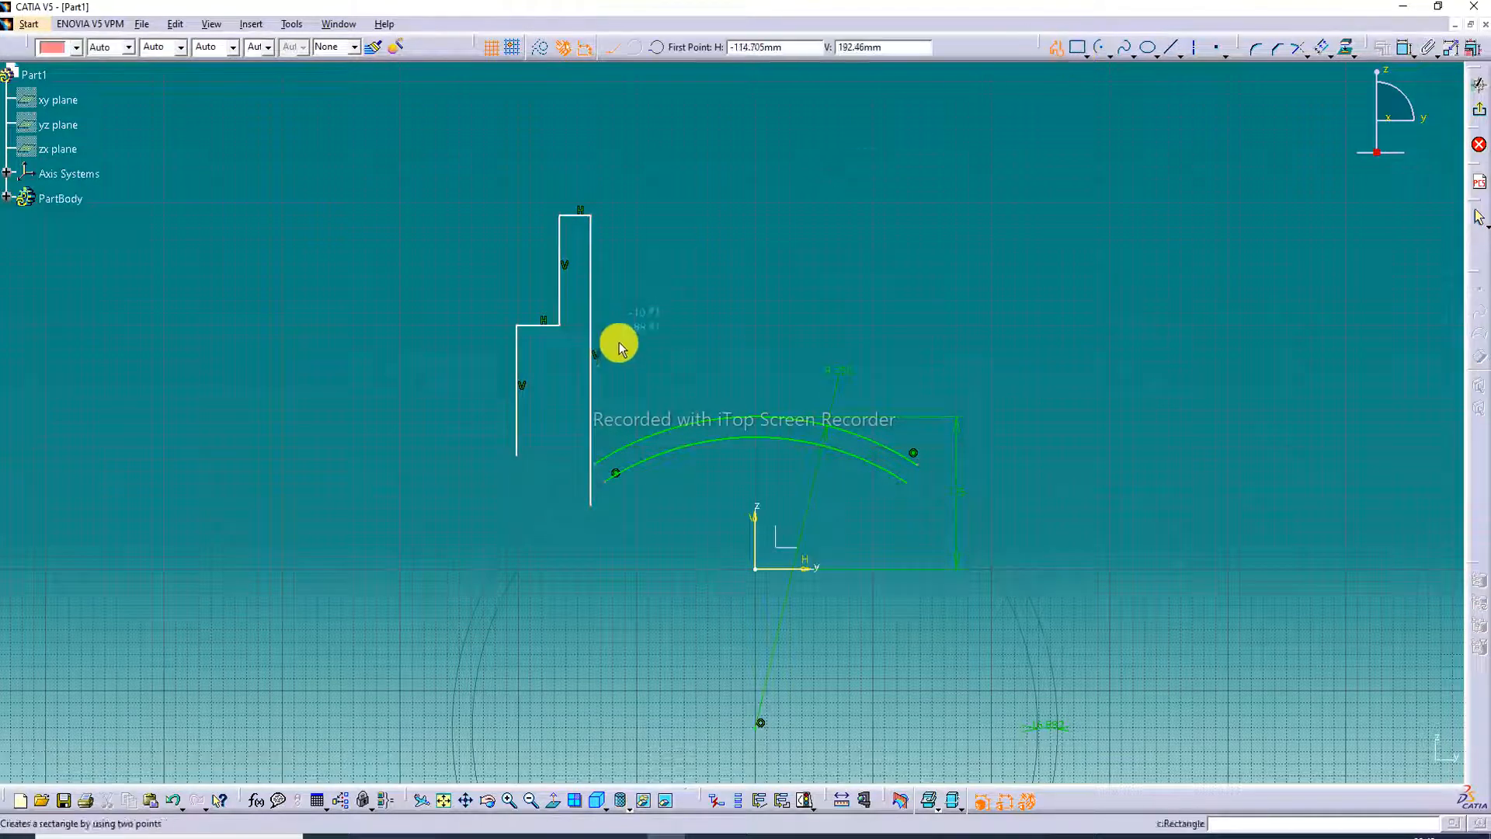
pyautogui.click(517, 456)
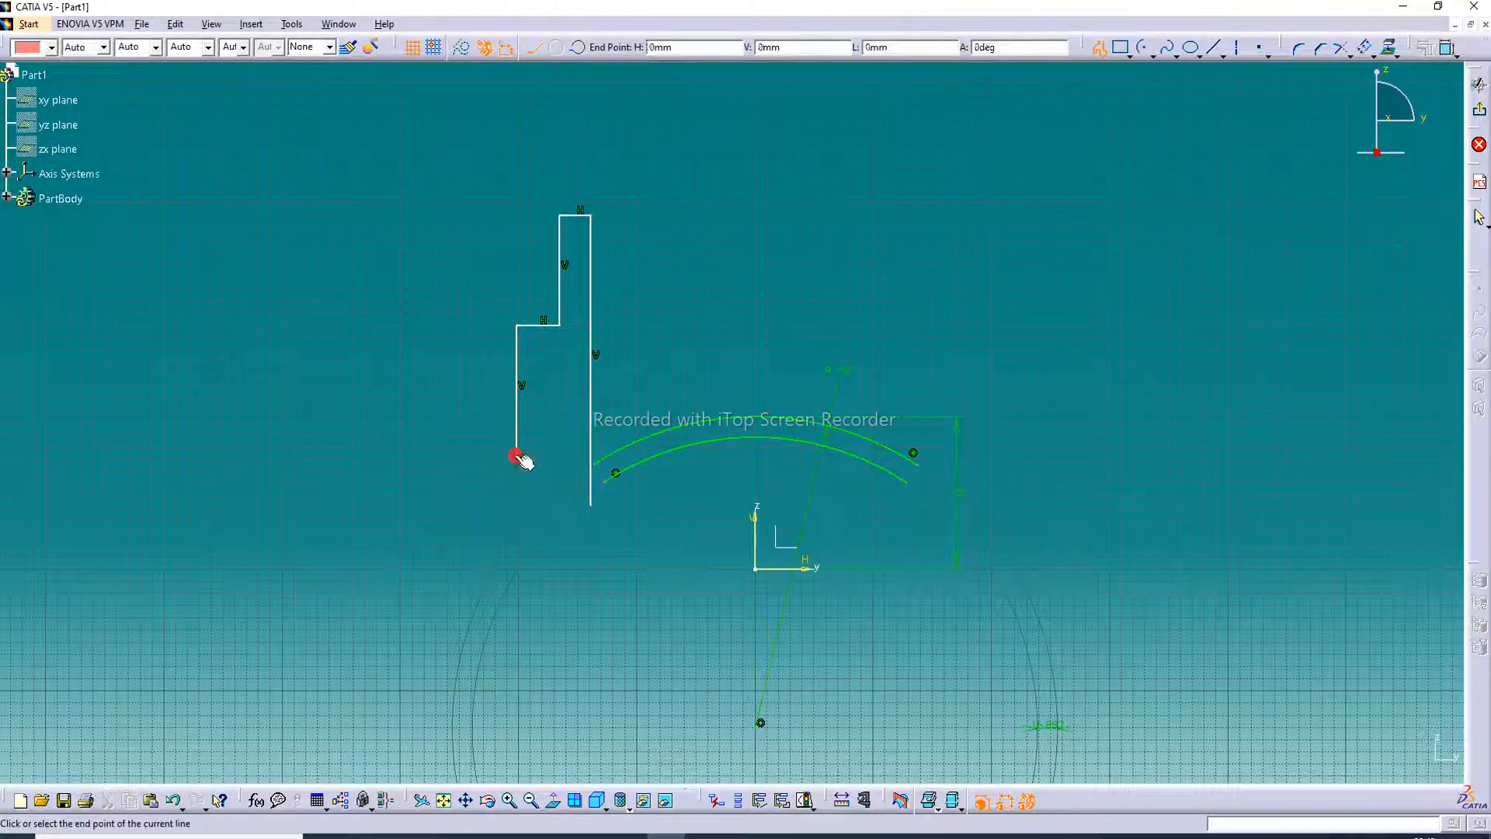
pyautogui.click(635, 457)
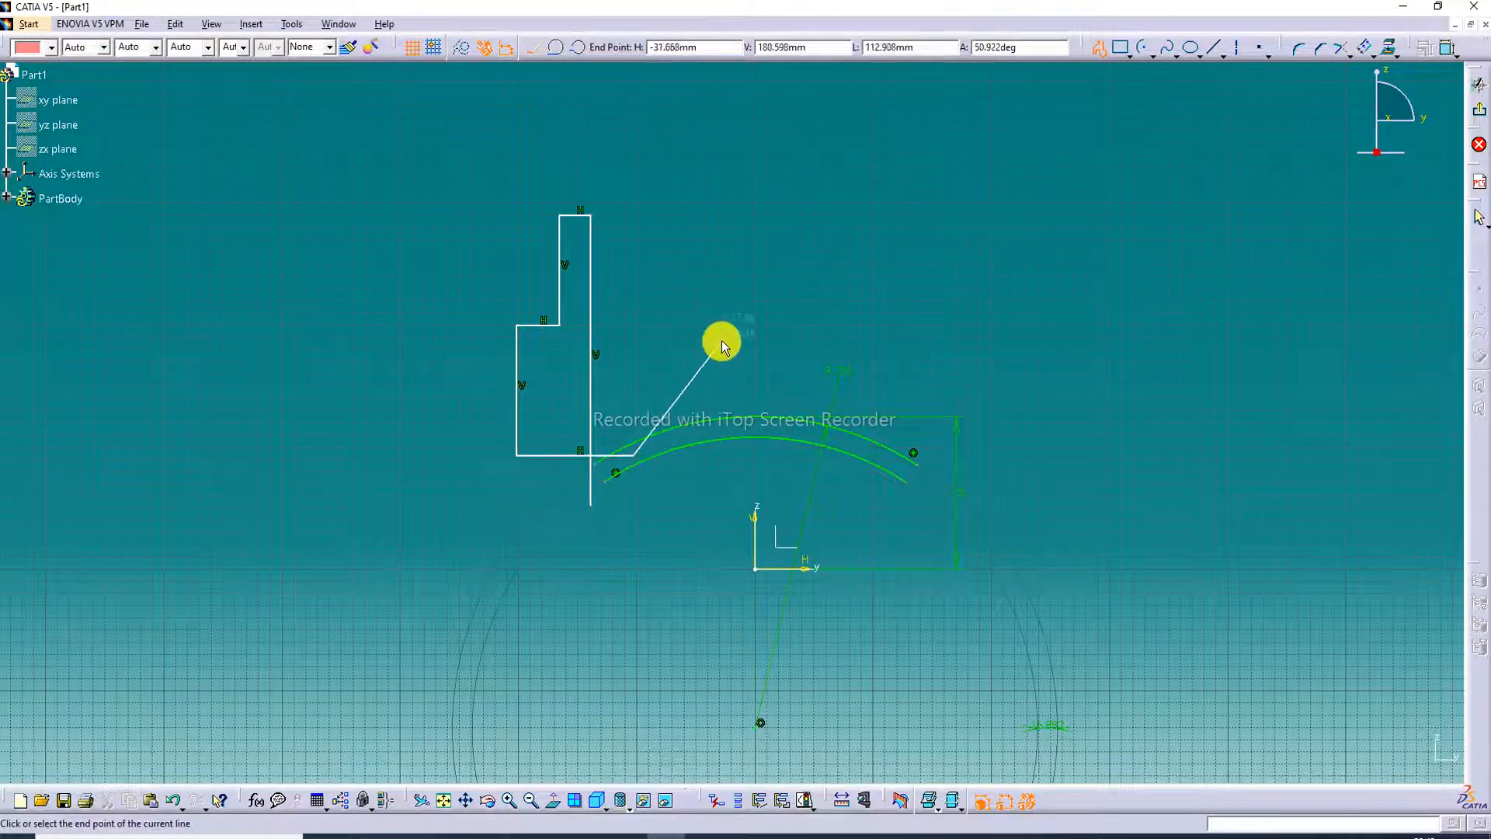
pyautogui.click(1102, 48)
# Reshape the stepped profile into a shorter, wider outline left of the arcs, with its bottom line below the arc ends.
pyautogui.moveTo(949, 284); pyautogui.dragTo(1047, 237, button='middle')
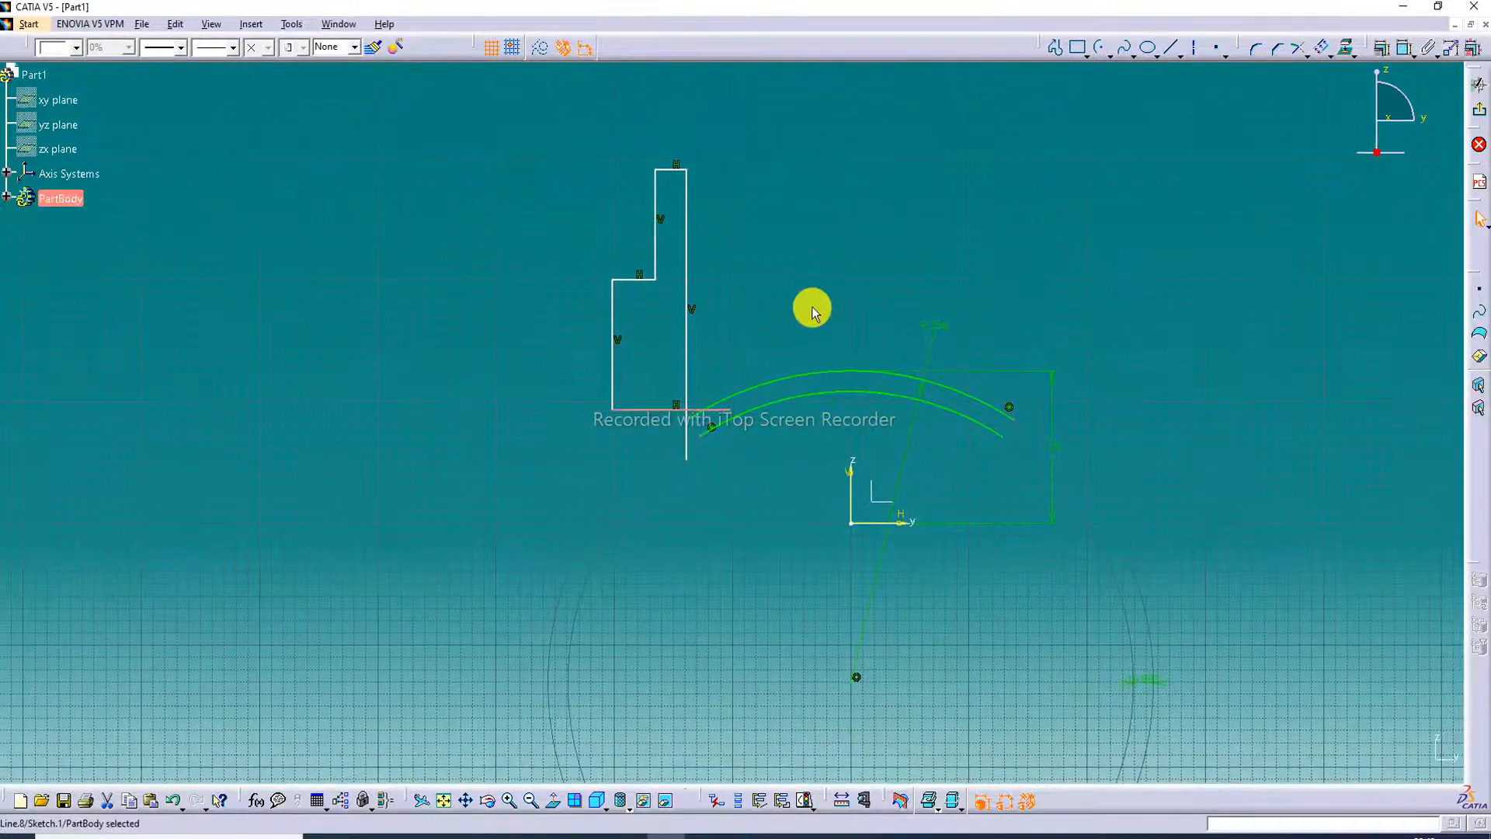
pyautogui.moveTo(773, 396)
pyautogui.mouseDown(button='middle')
pyautogui.moveTo(758, 352)
pyautogui.moveTo(771, 413)
pyautogui.mouseUp(button='middle')
pyautogui.scroll(1, 727, 443)
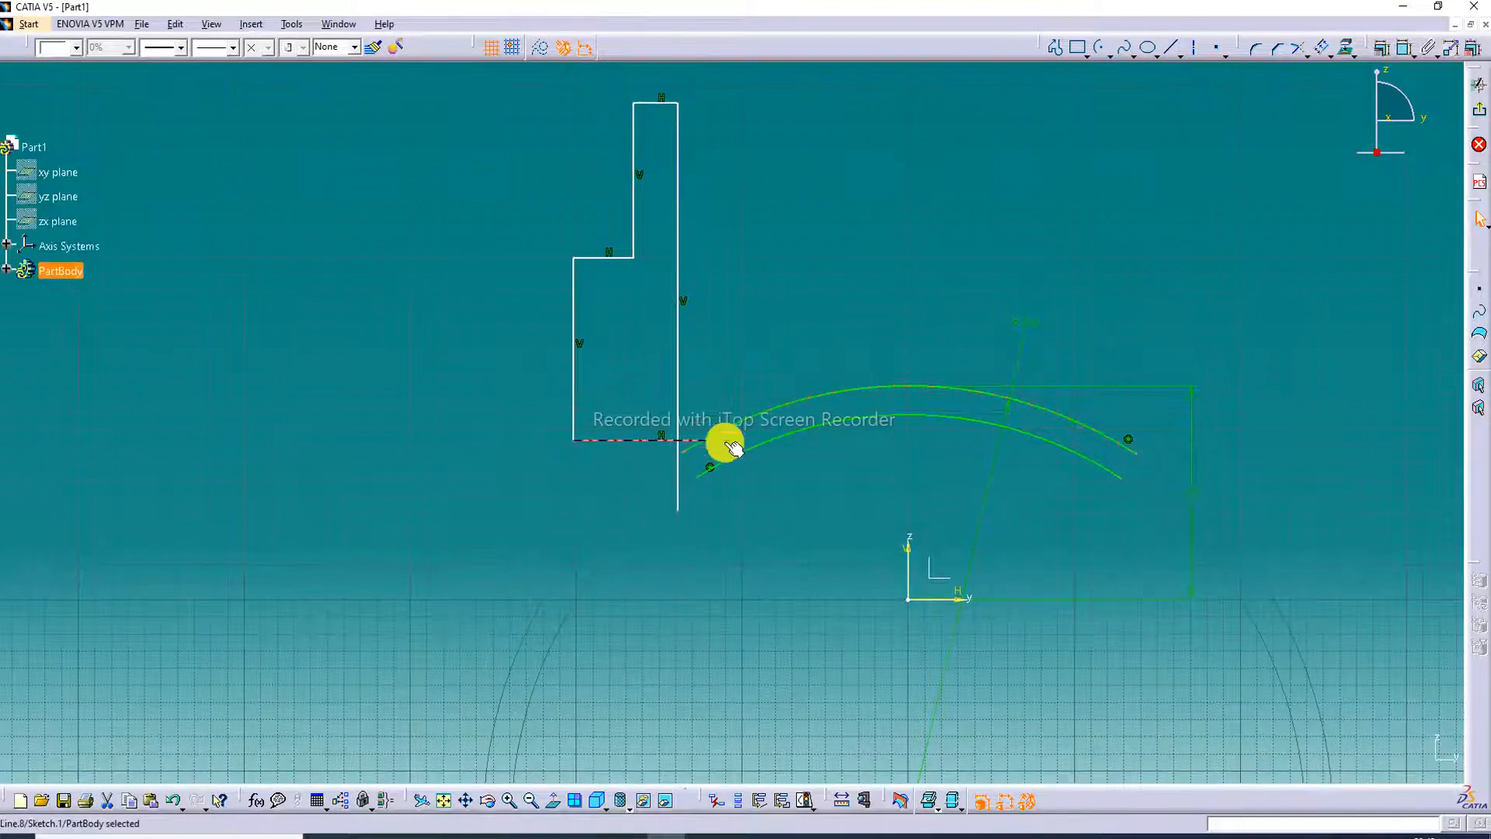
pyautogui.moveTo(676, 403); pyautogui.dragTo(532, 487)
pyautogui.moveTo(639, 441); pyautogui.dragTo(660, 366)
pyautogui.moveTo(644, 64); pyautogui.dragTo(529, 356)
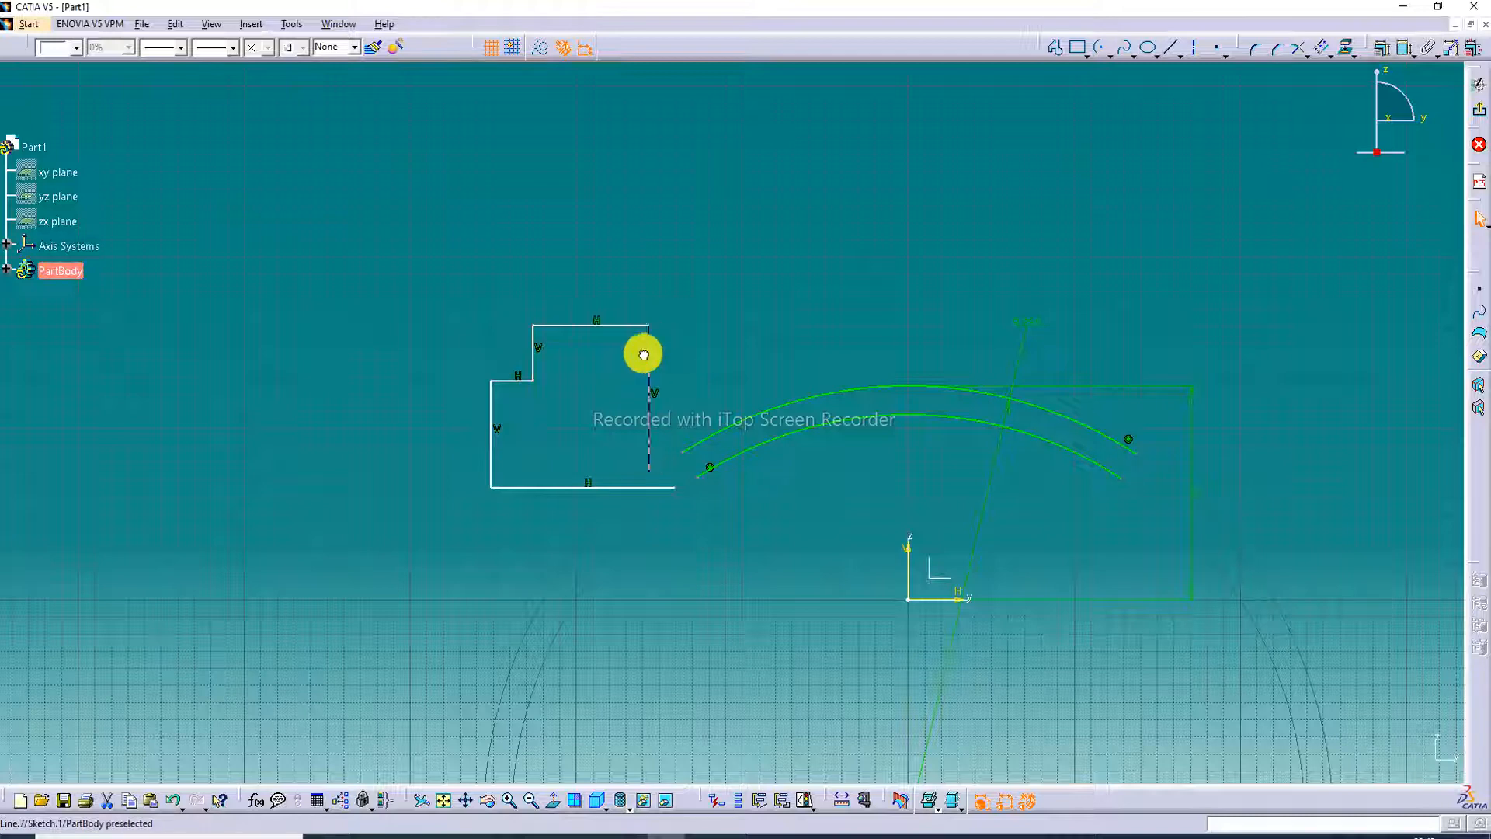
pyautogui.moveTo(651, 350); pyautogui.dragTo(617, 356)
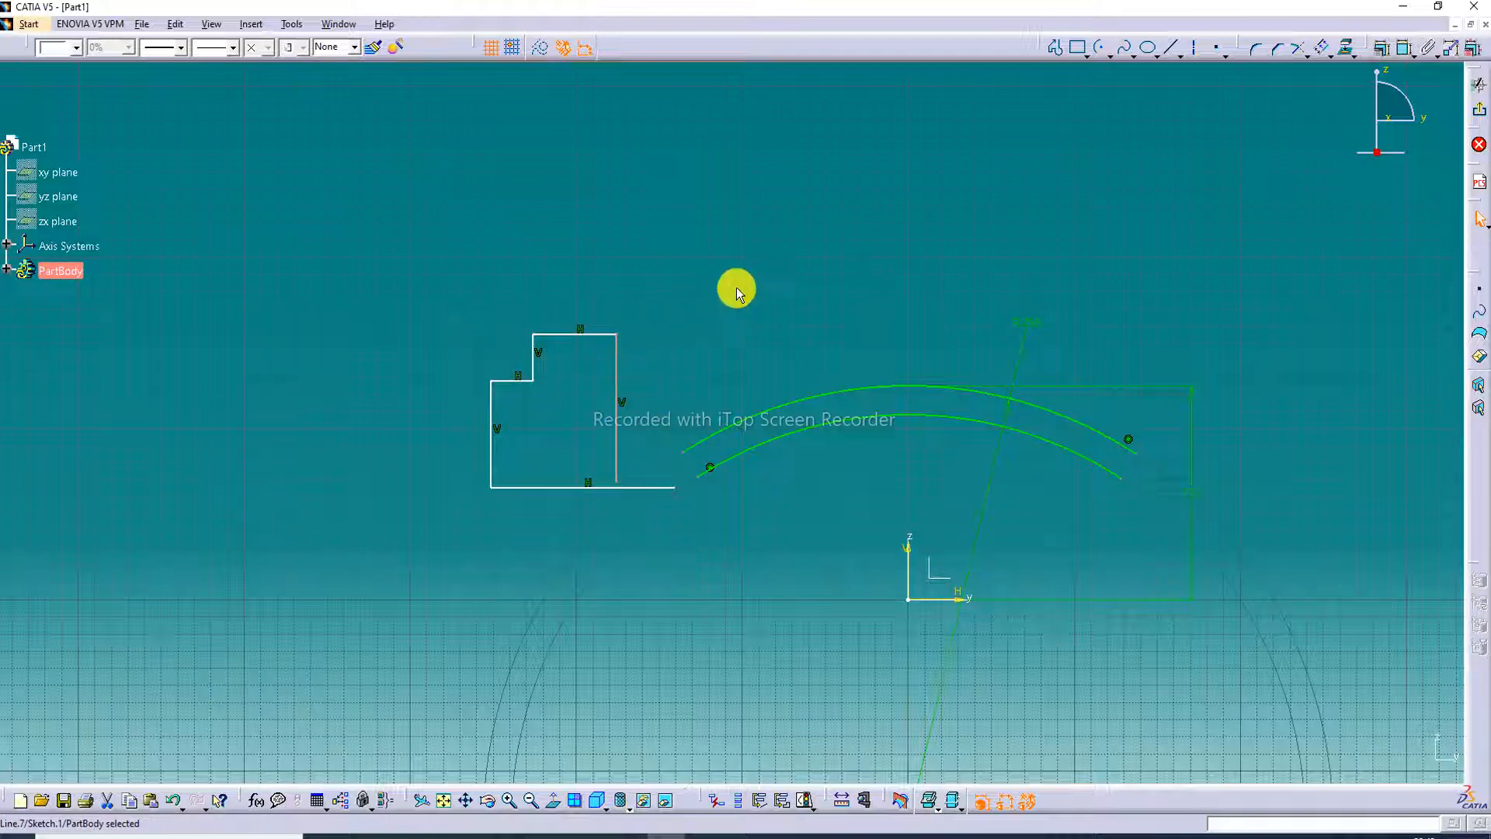
pyautogui.click(736, 294)
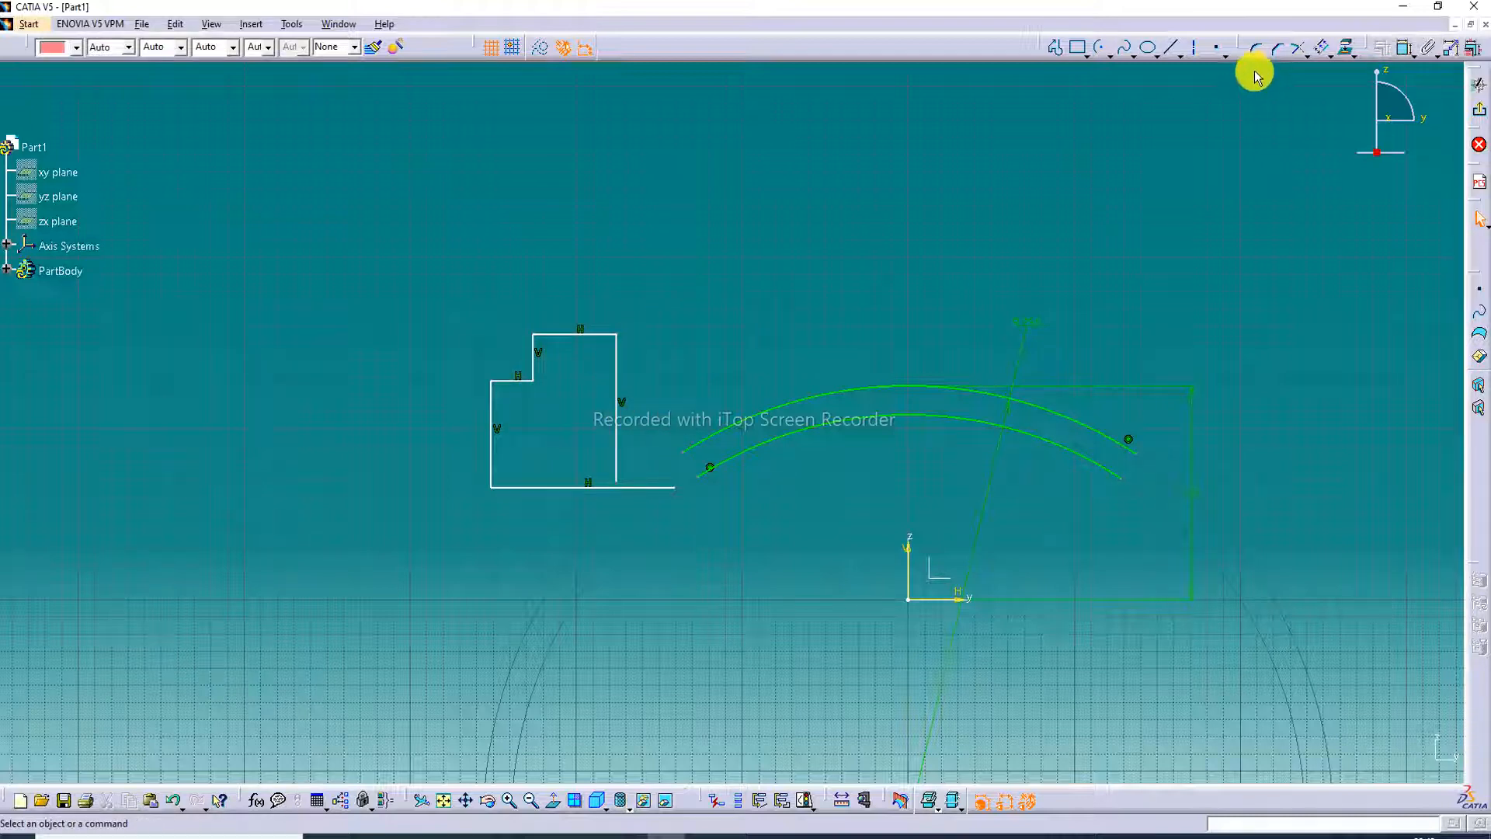
# Trim the profile's bottom line to meet the inner arc and its inner vertical line to meet the outer arc.
pyautogui.click(1299, 58)
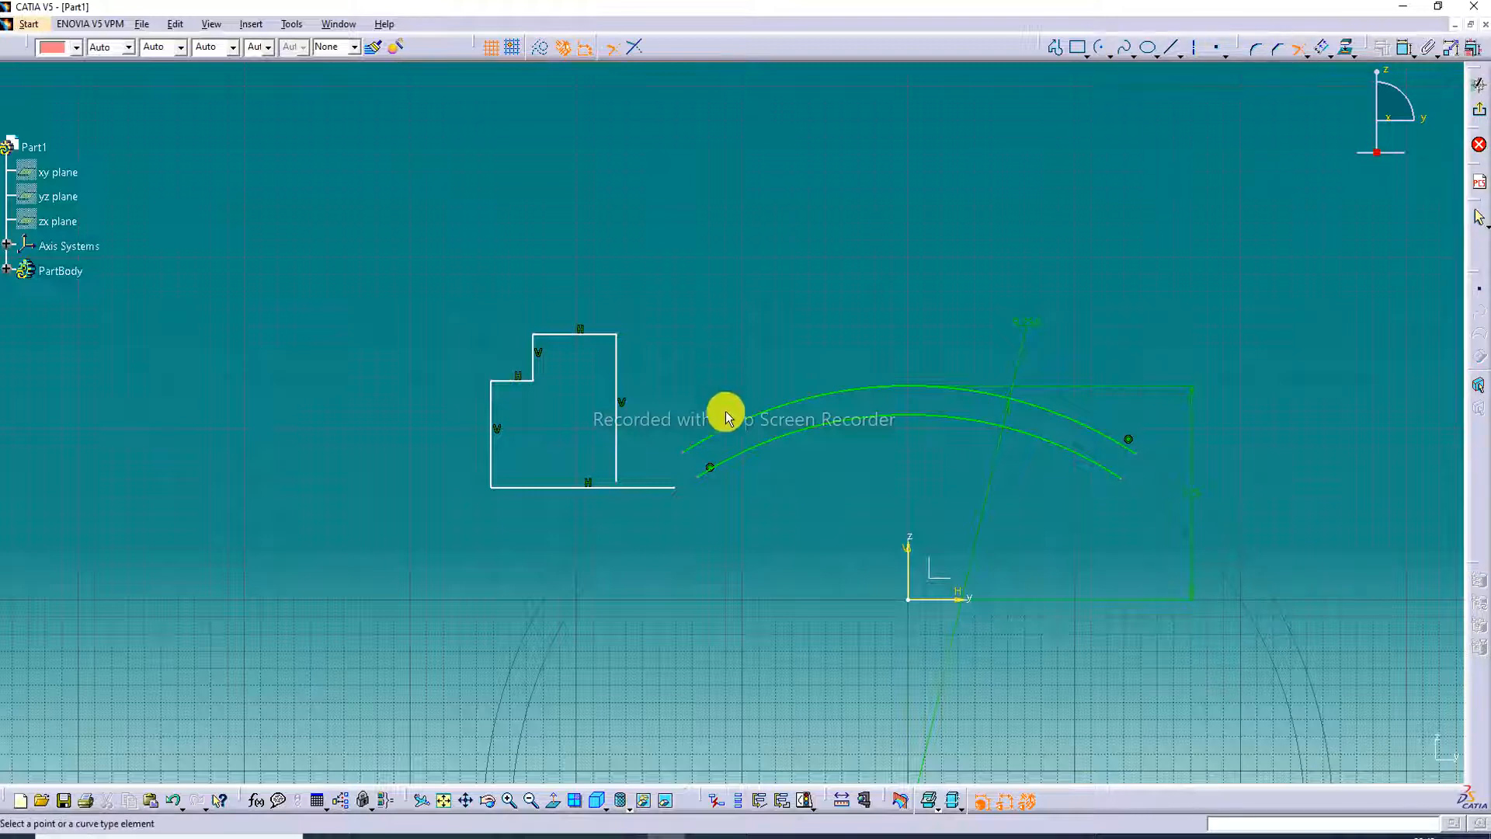
pyautogui.click(659, 492)
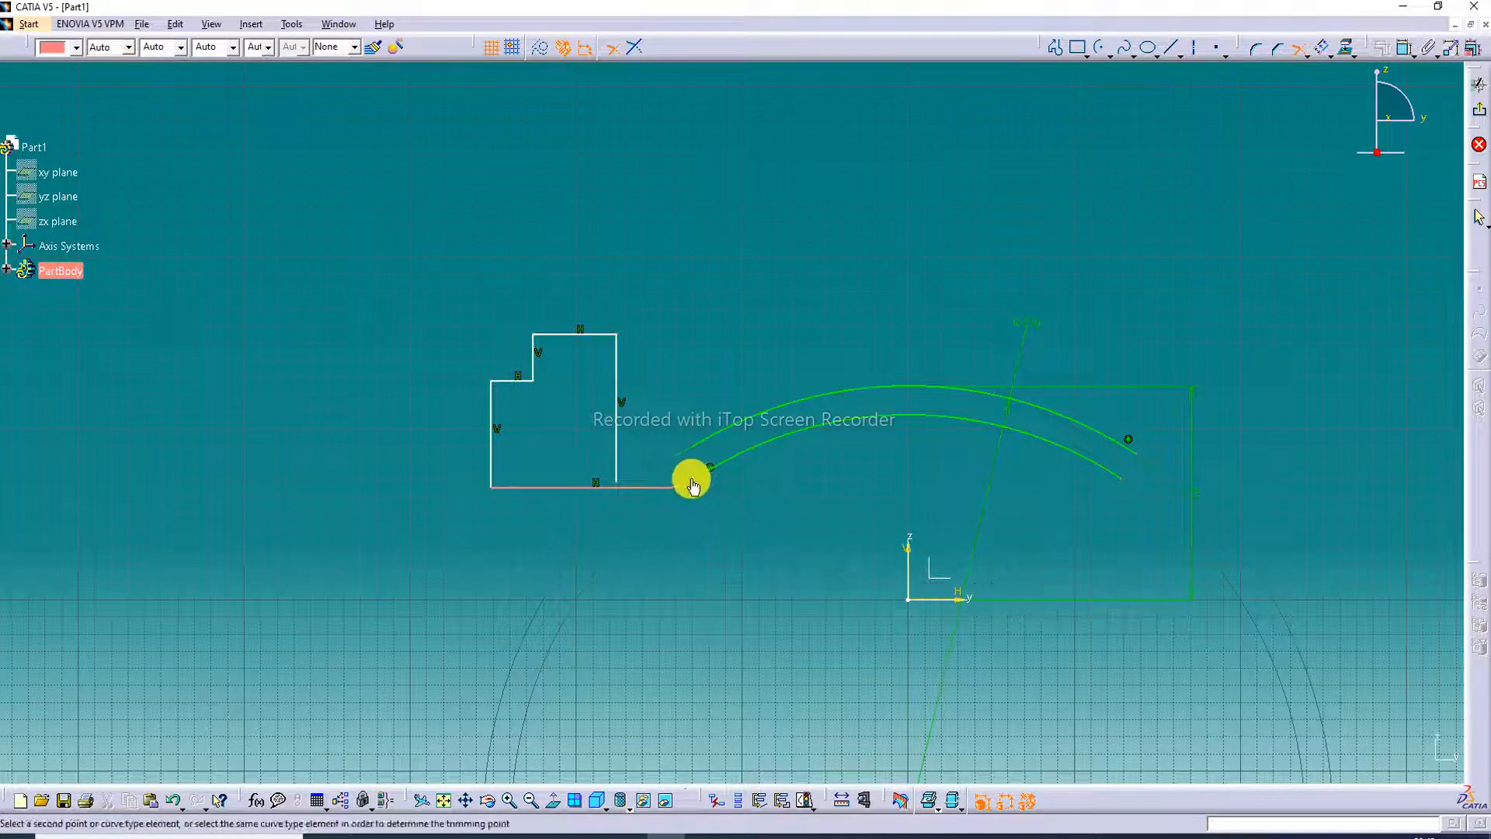
pyautogui.click(699, 474)
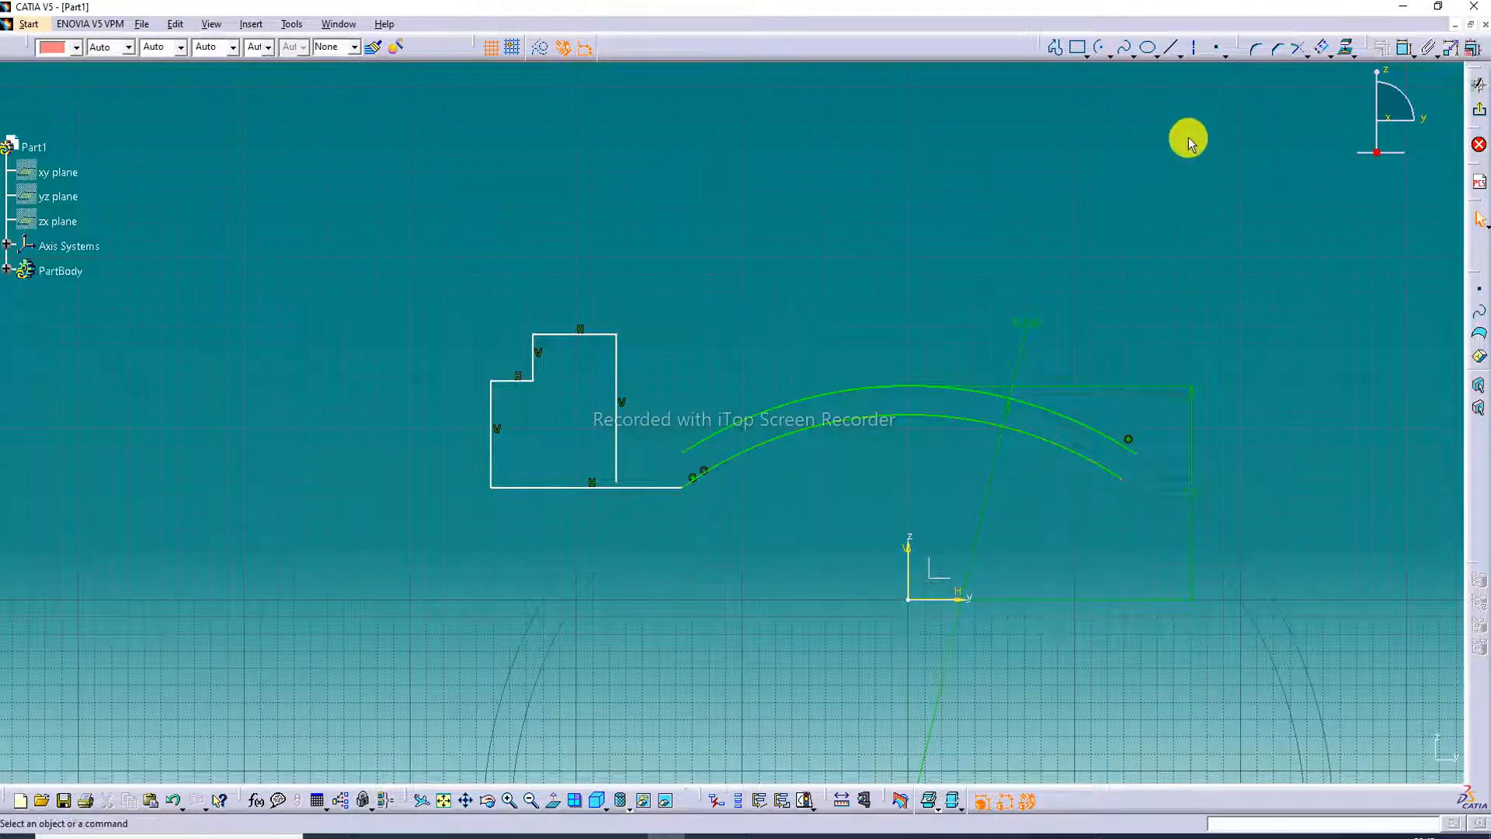
pyautogui.click(1299, 54)
pyautogui.click(617, 463)
pyautogui.click(701, 447)
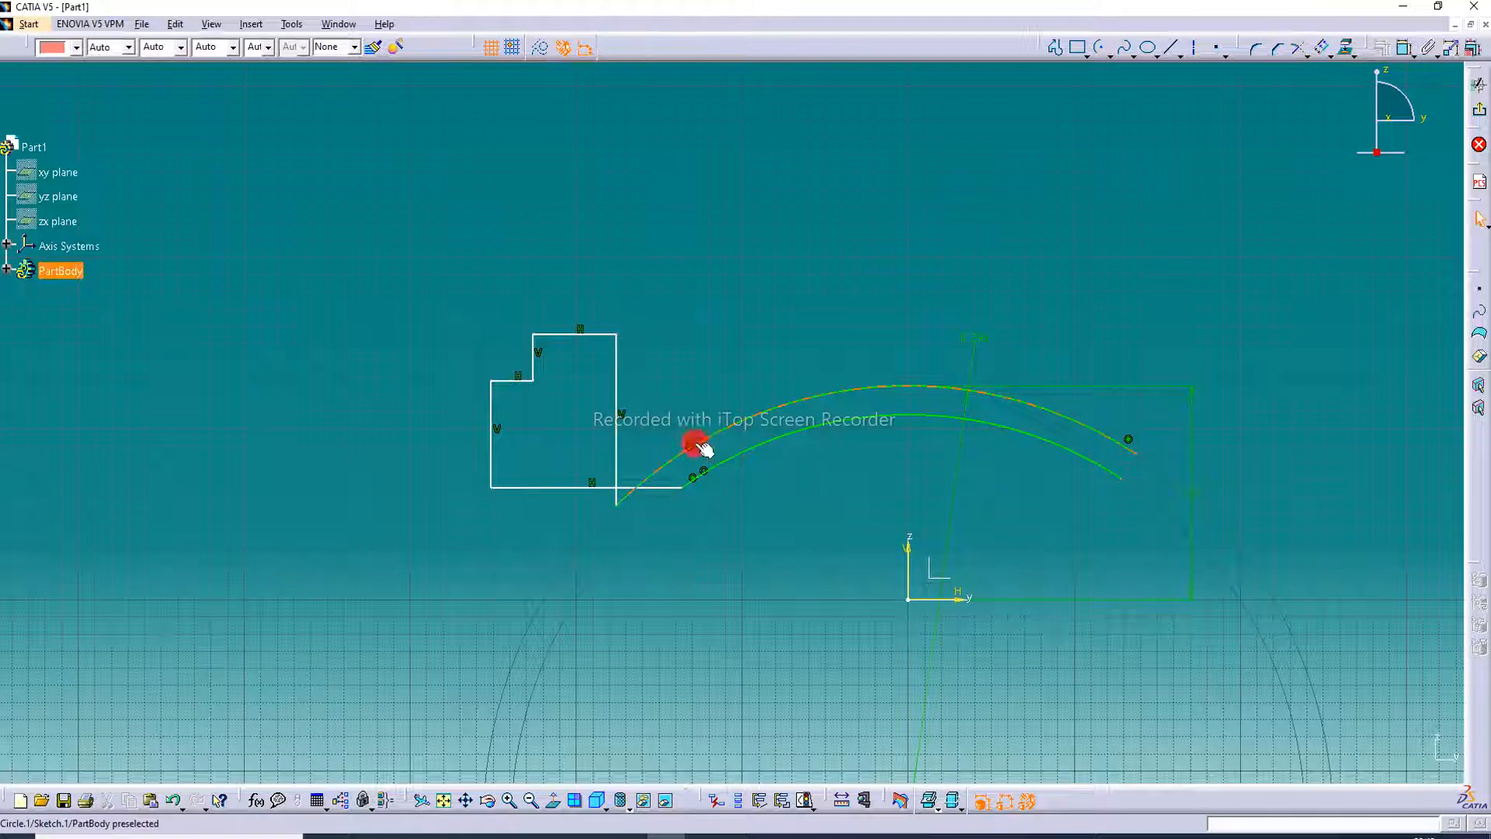
# Lower the flange profile's bottom and upper edges and narrow it by repositioning its vertical lines.
pyautogui.moveTo(599, 488); pyautogui.dragTo(592, 544)
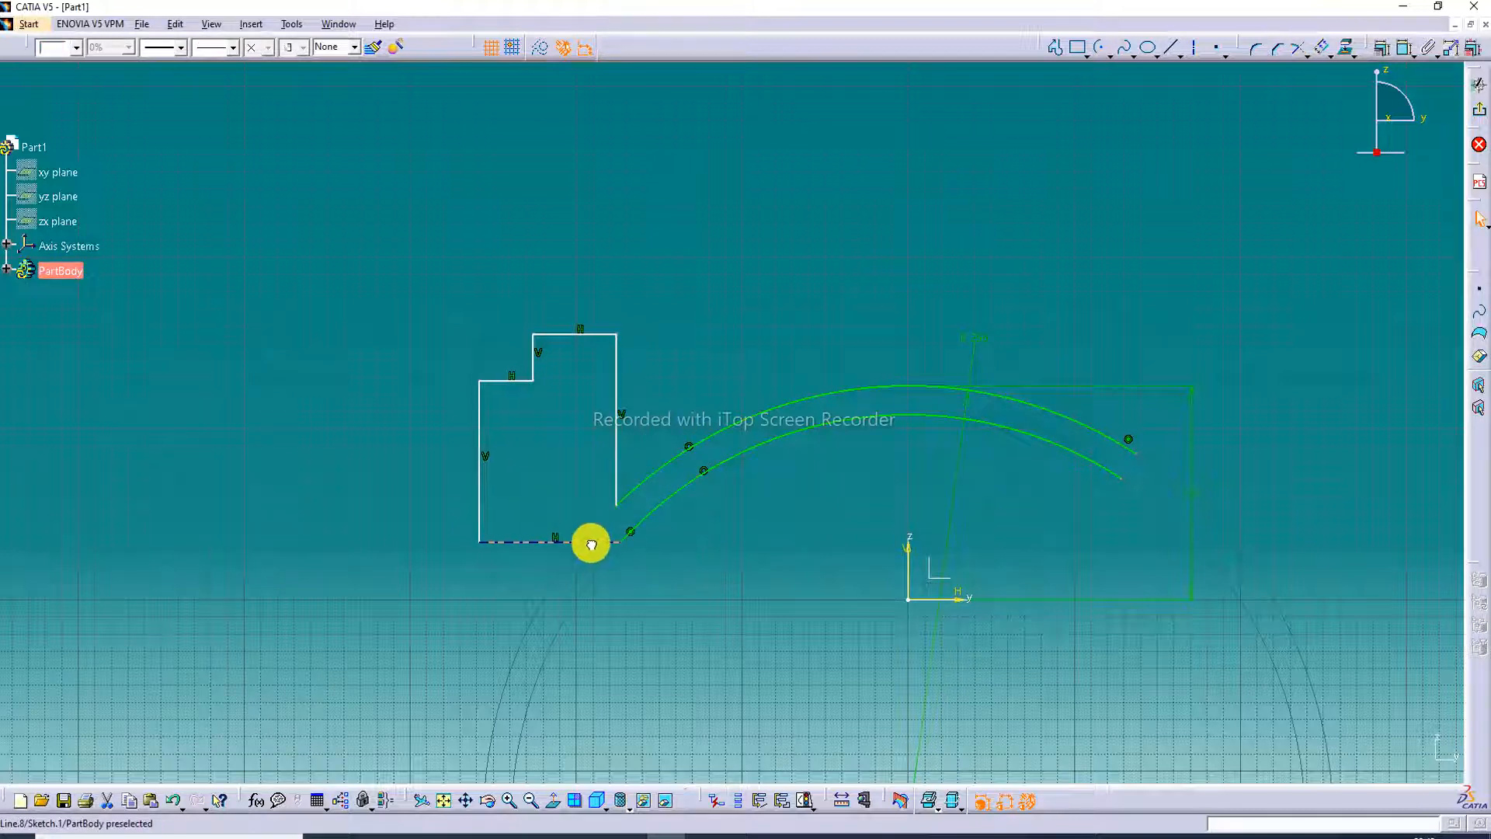
pyautogui.moveTo(616, 432); pyautogui.dragTo(612, 446)
pyautogui.moveTo(483, 428)
pyautogui.mouseDown()
pyautogui.moveTo(503, 452)
pyautogui.moveTo(510, 440)
pyautogui.moveTo(519, 477)
pyautogui.moveTo(525, 445)
pyautogui.mouseUp()
pyautogui.moveTo(567, 347); pyautogui.dragTo(567, 384)
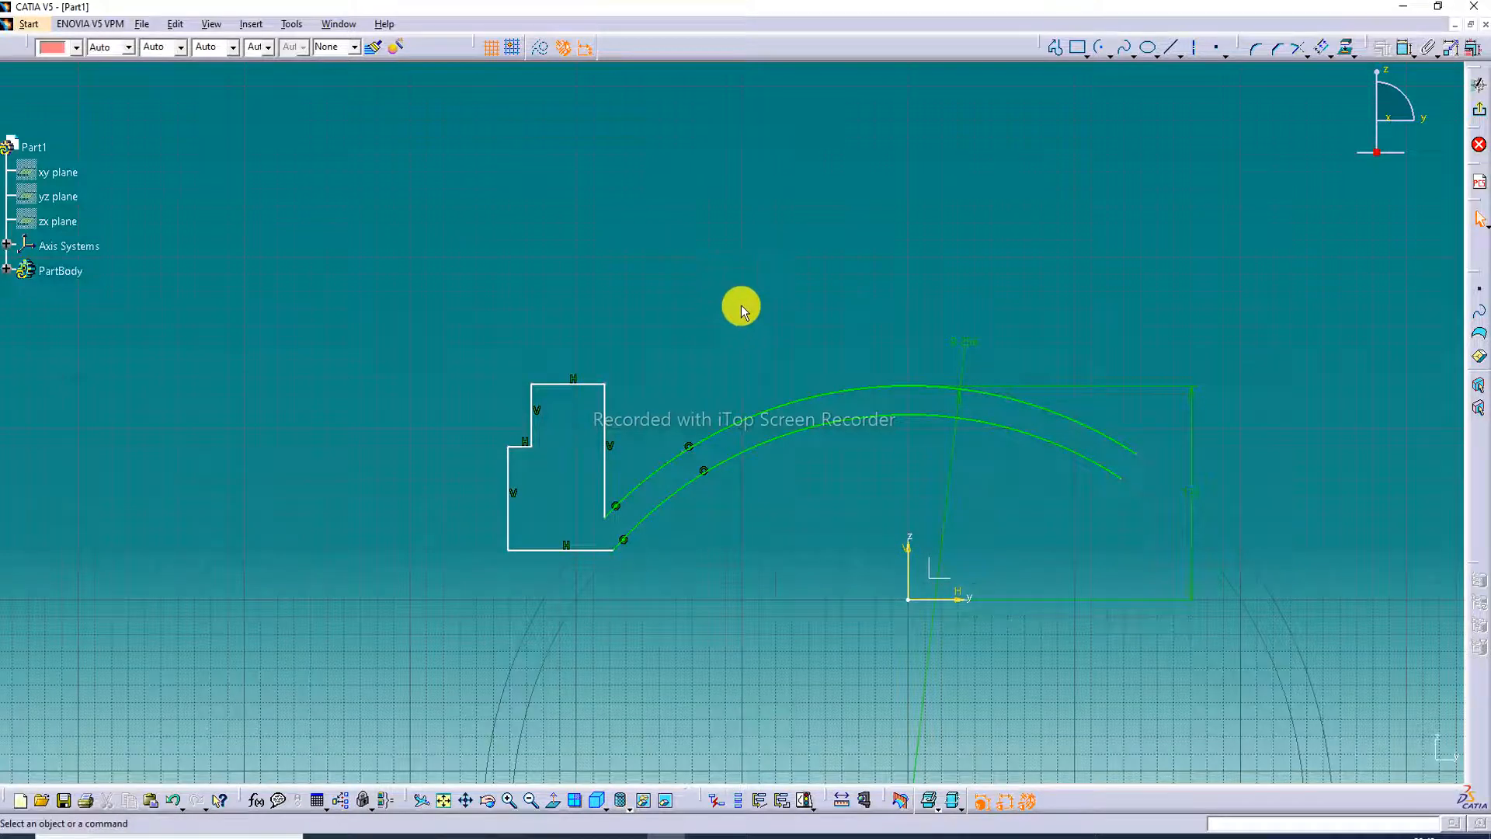
# Mirror all the stepped flange profile's lines about the vertical axis to the arcs' other end.
pyautogui.moveTo(852, 386); pyautogui.dragTo(786, 321, button='middle')
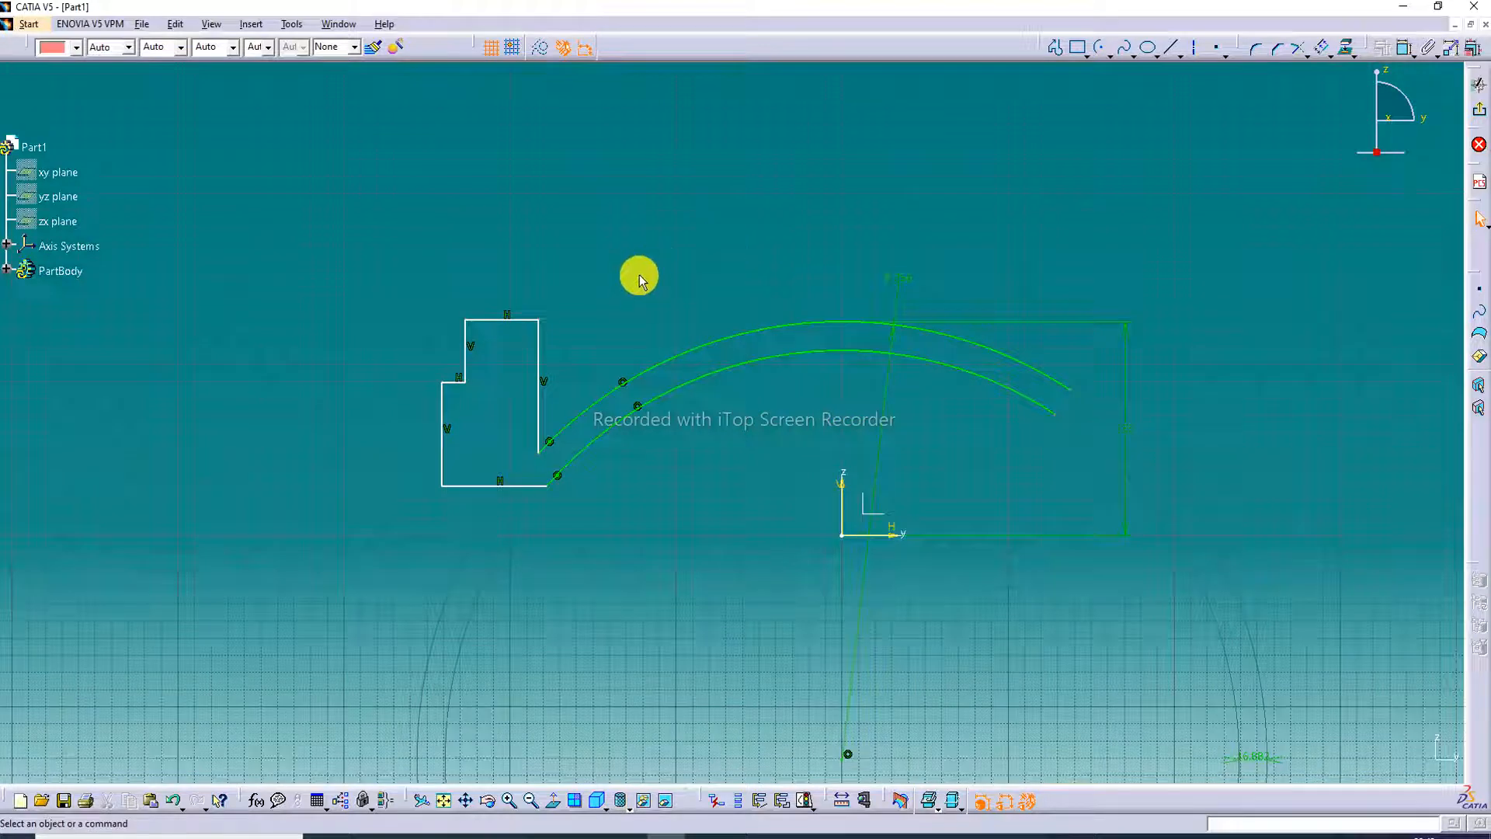
pyautogui.click(539, 377)
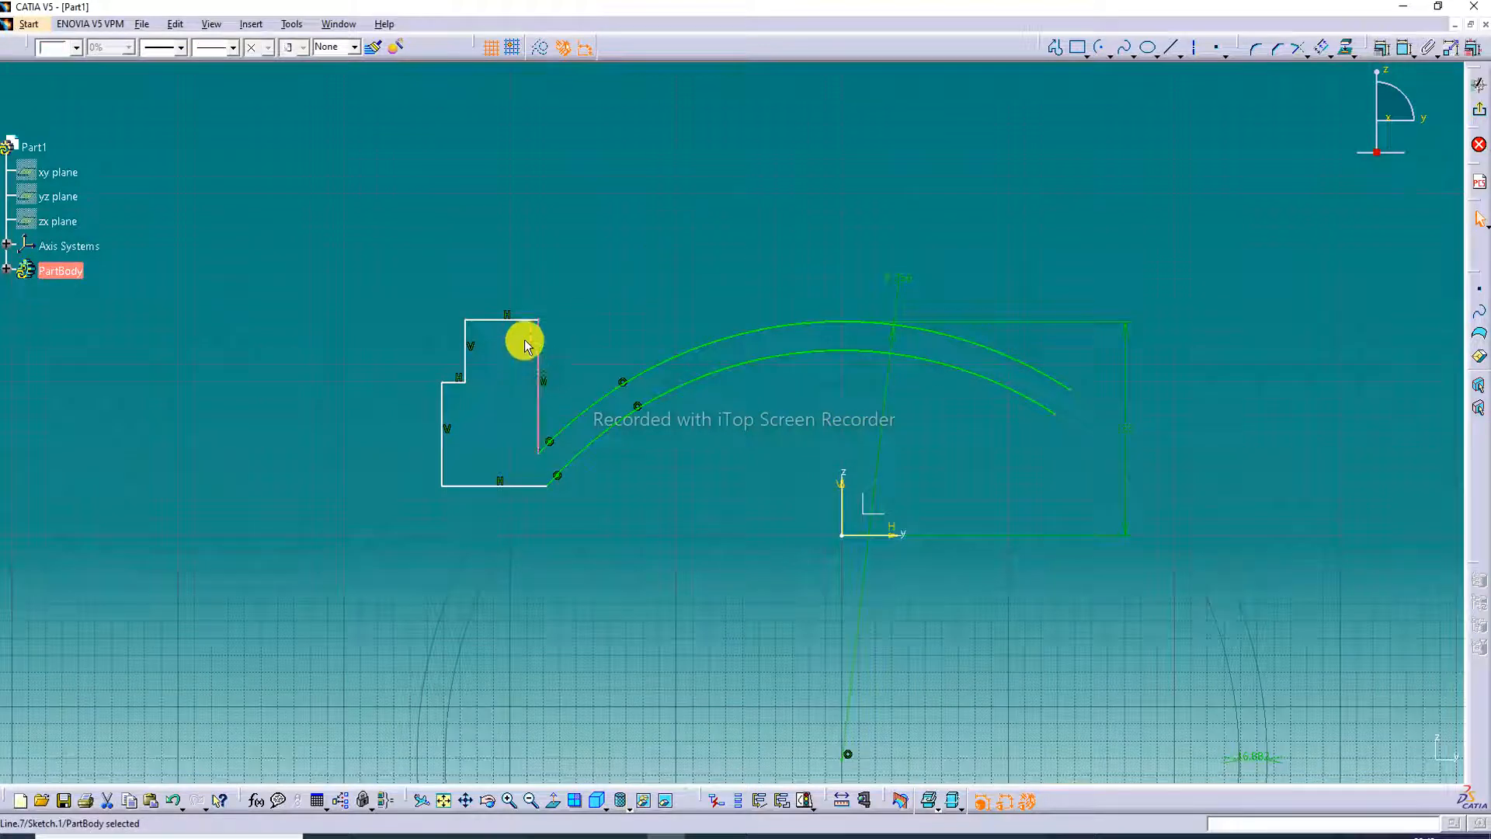
pyautogui.keyDown('ctrl'); pyautogui.click(466, 345); pyautogui.keyUp('ctrl')
pyautogui.keyDown('ctrl'); pyautogui.click(459, 380); pyautogui.keyUp('ctrl')
pyautogui.keyDown('ctrl'); pyautogui.click(442, 415); pyautogui.keyUp('ctrl')
pyautogui.keyDown('ctrl'); pyautogui.click(477, 486); pyautogui.keyUp('ctrl')
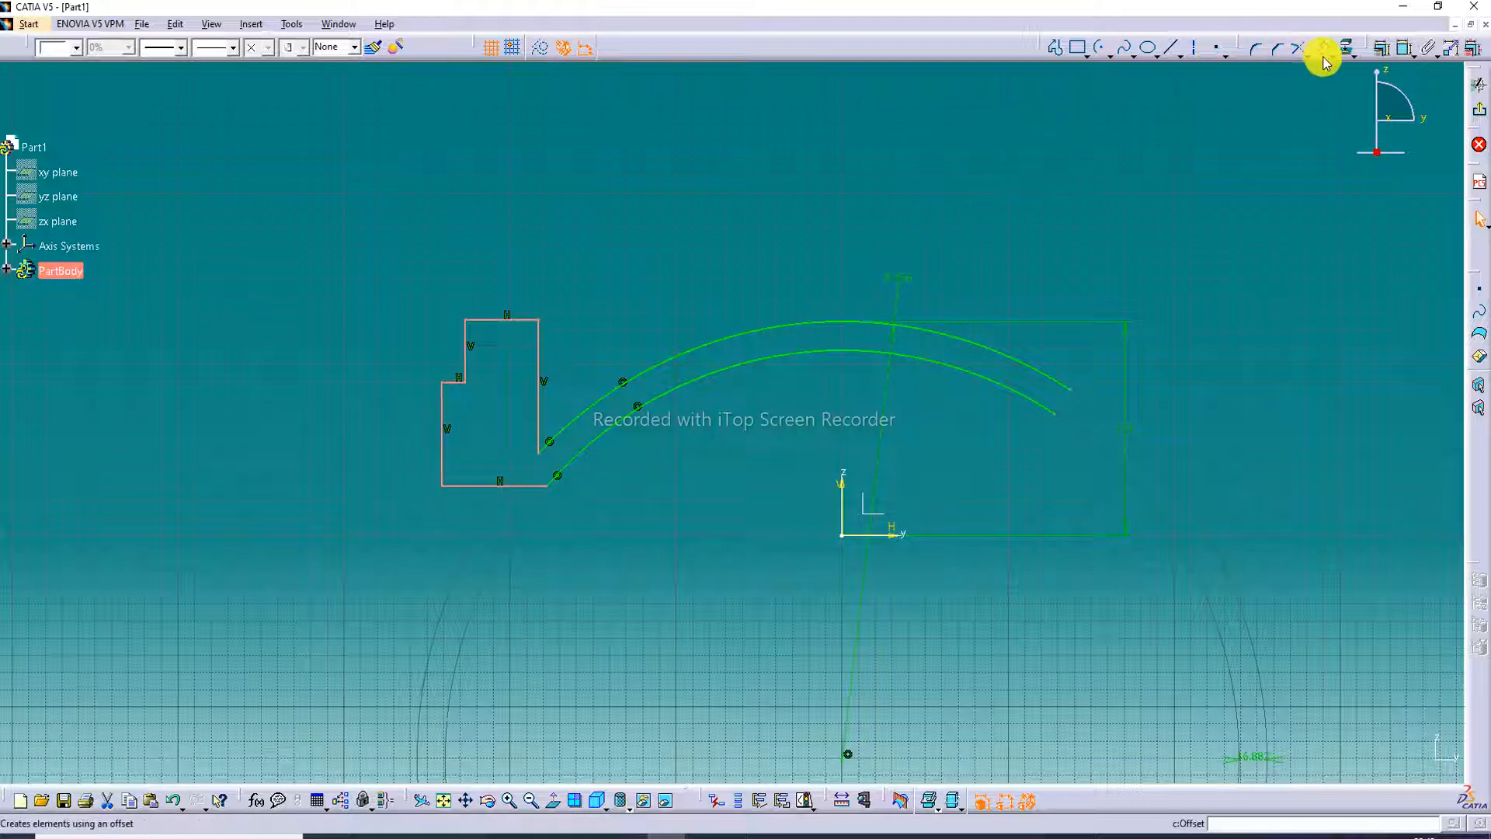
pyautogui.click(1346, 50)
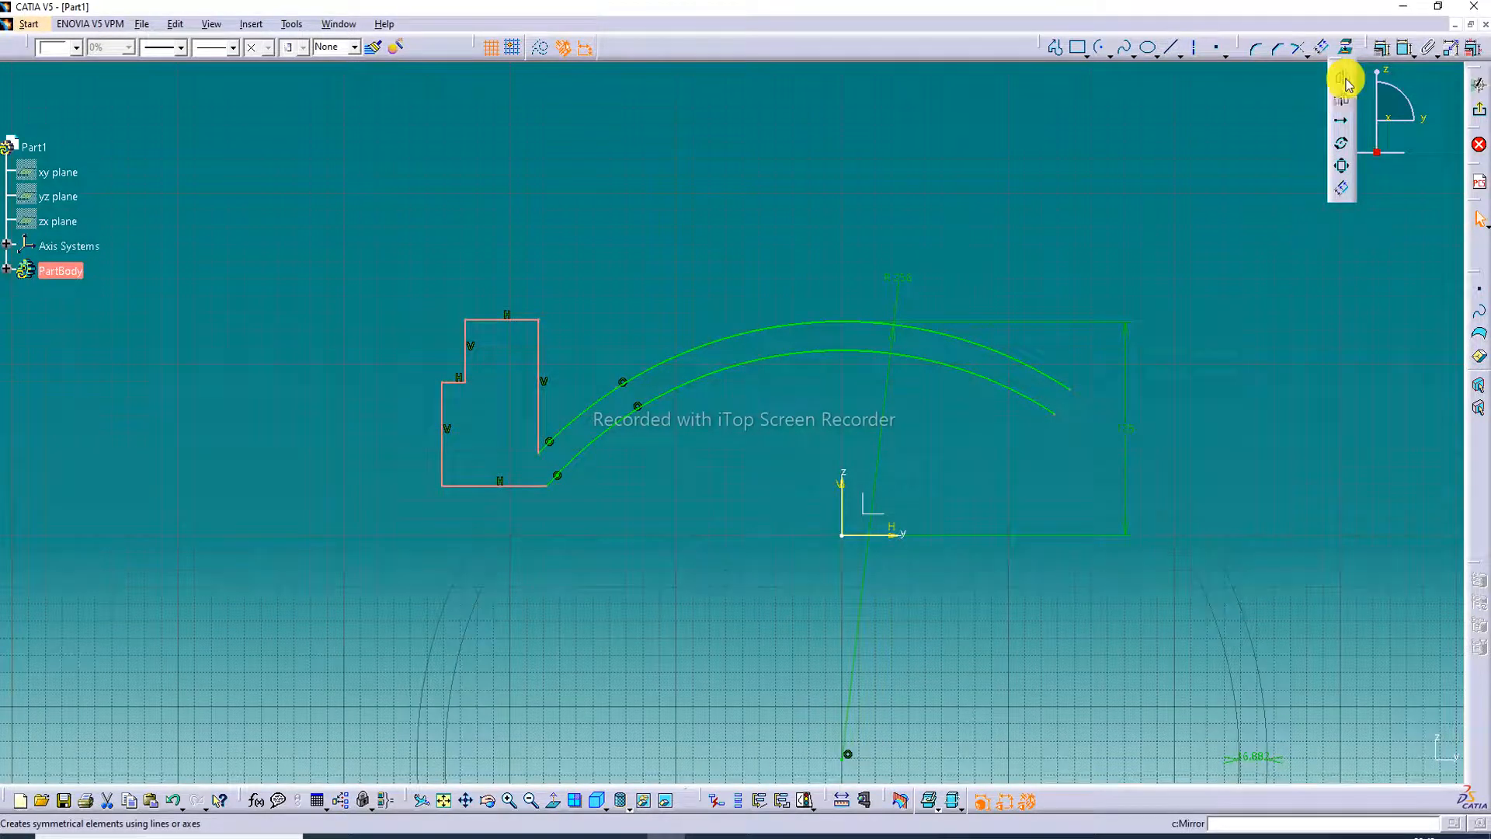
pyautogui.click(1344, 80)
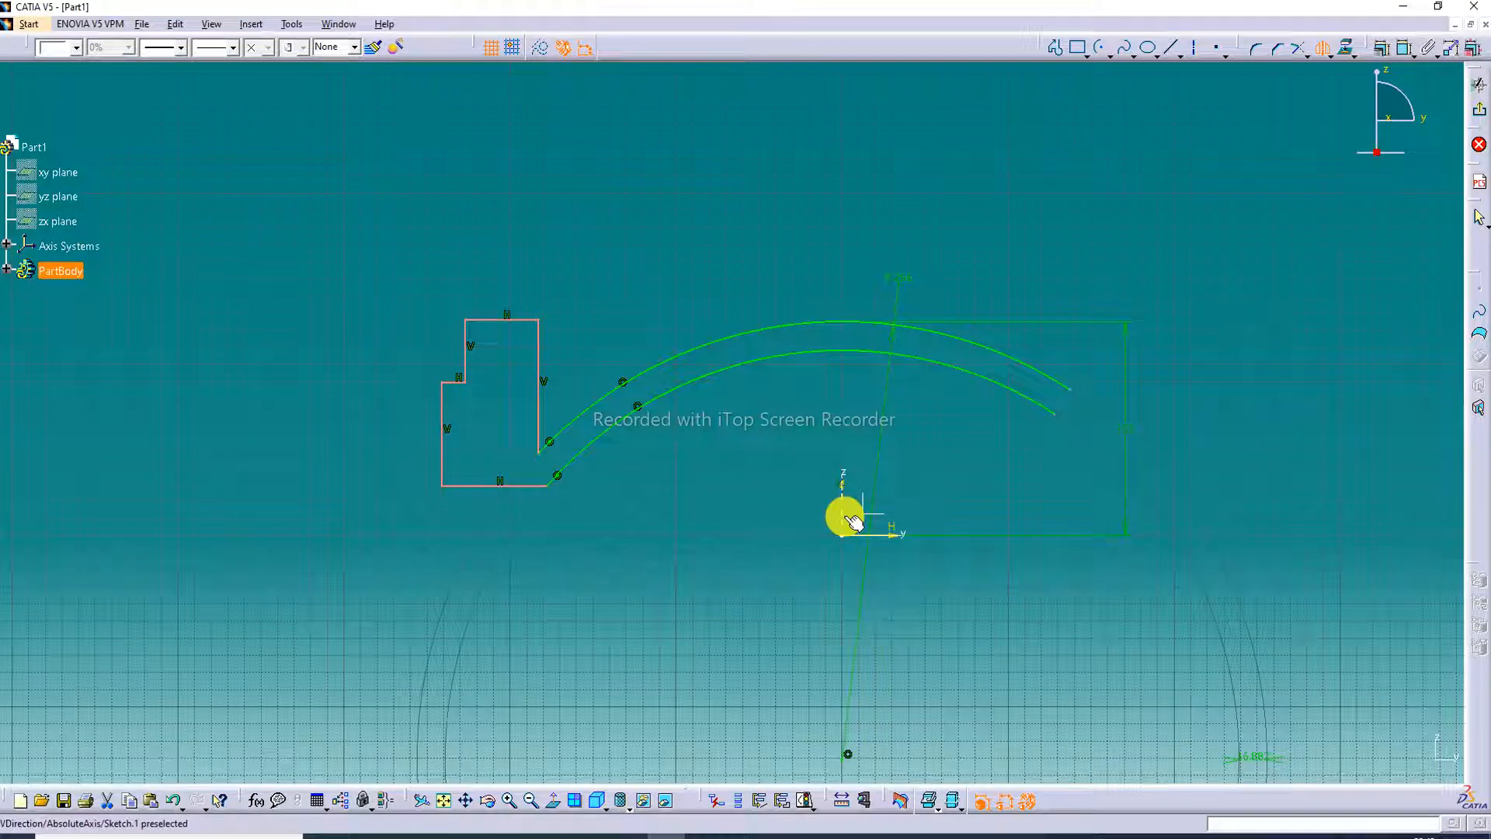
pyautogui.click(855, 522)
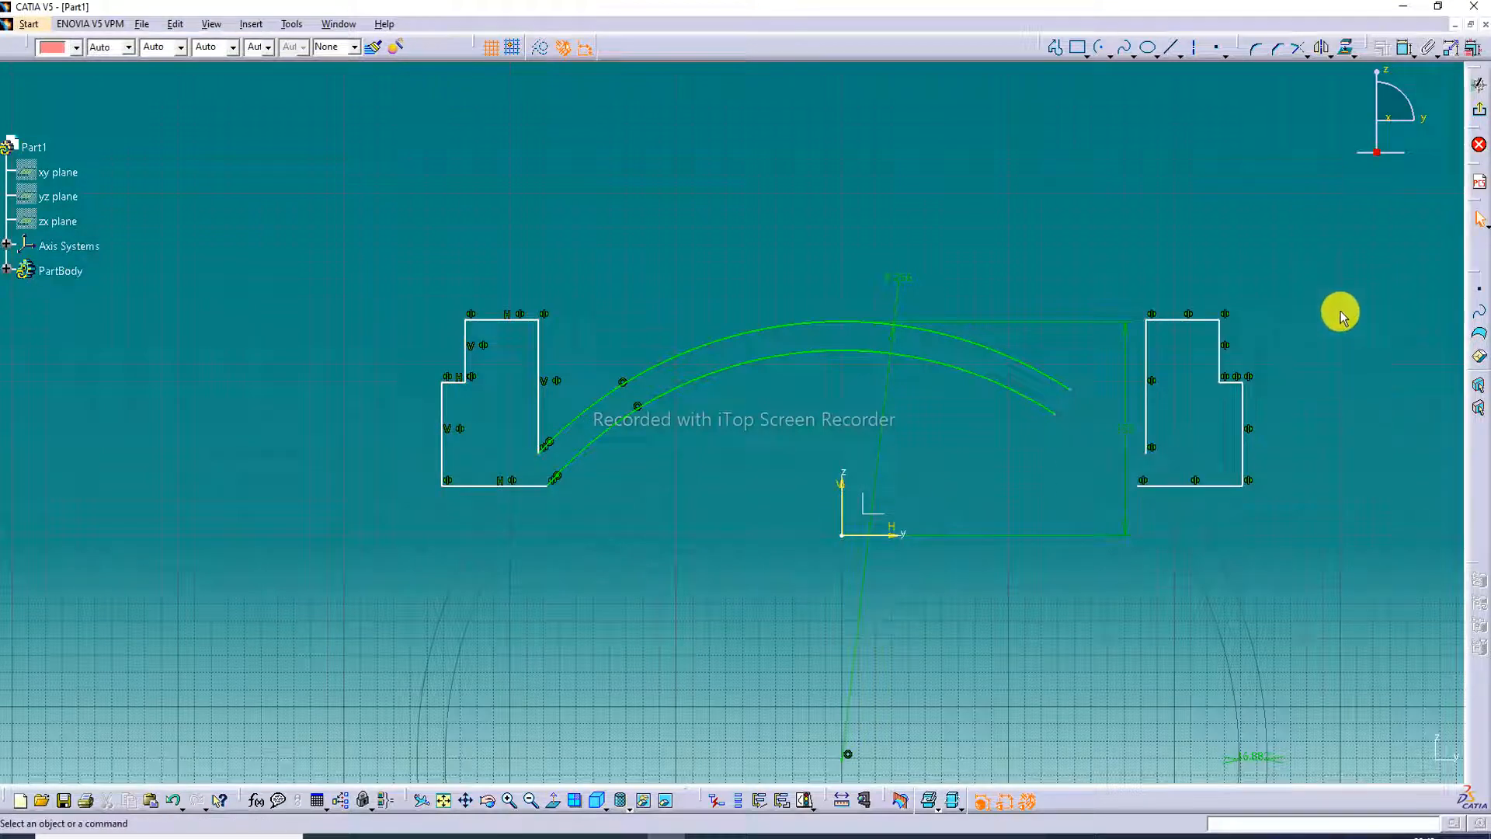
# Trim the outer arc to the mirrored flange's inner vertical line and the inner arc to its bottom line.
pyautogui.moveTo(1049, 402); pyautogui.dragTo(953, 404, button='middle')
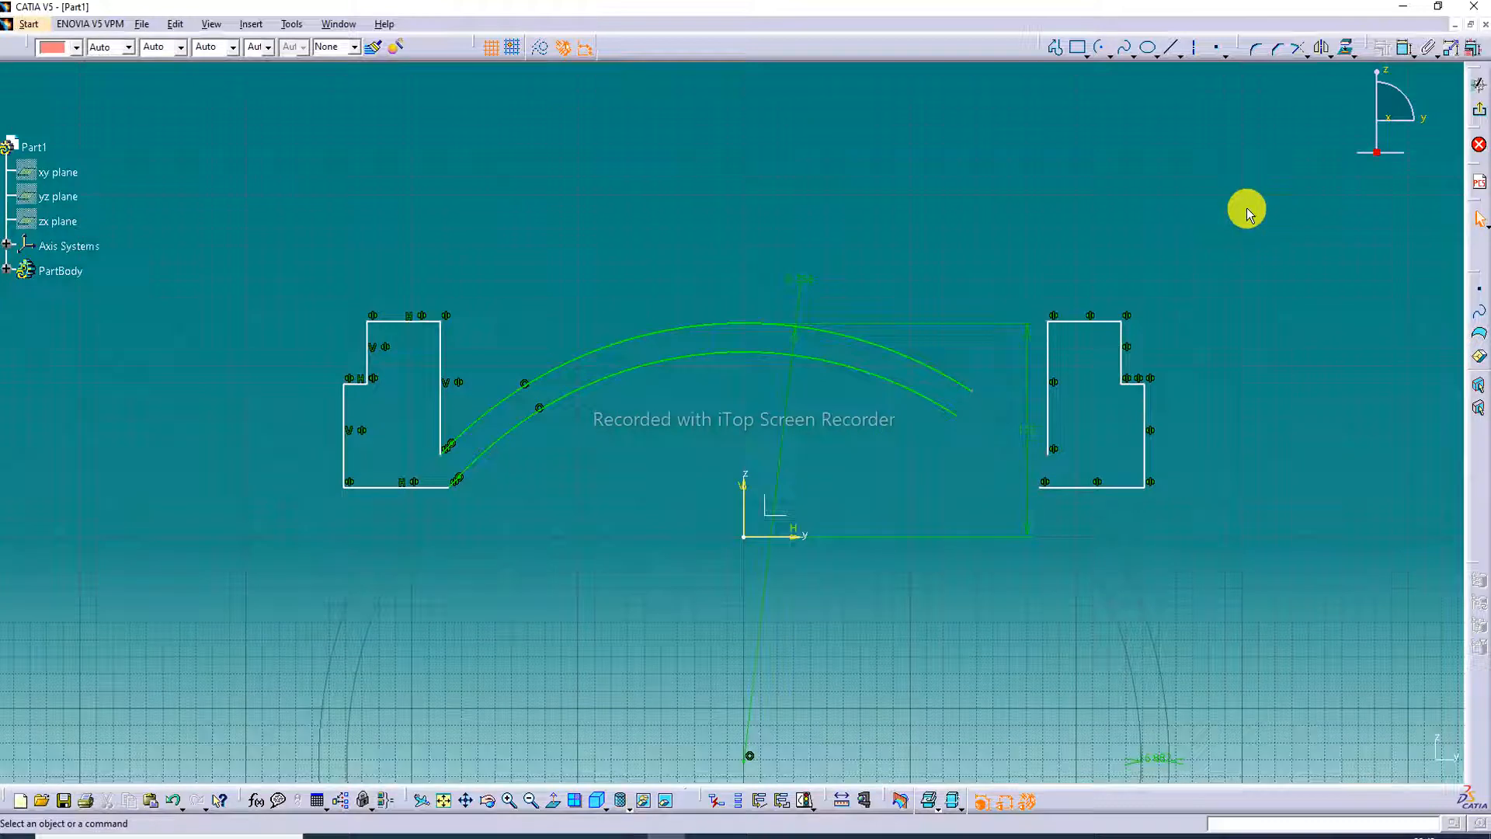
pyautogui.click(1305, 56)
pyautogui.click(1324, 81)
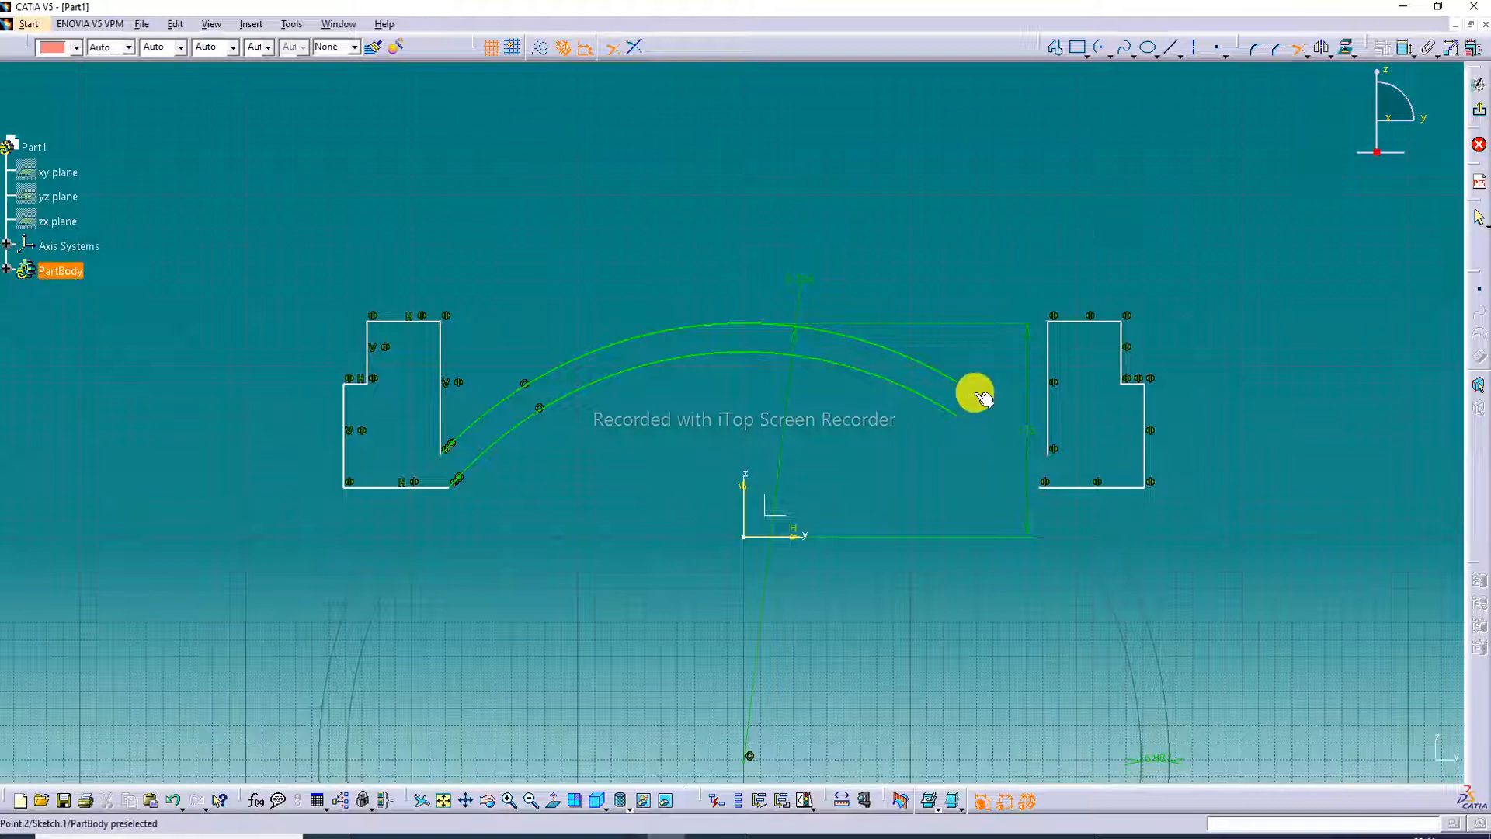
pyautogui.click(1048, 427)
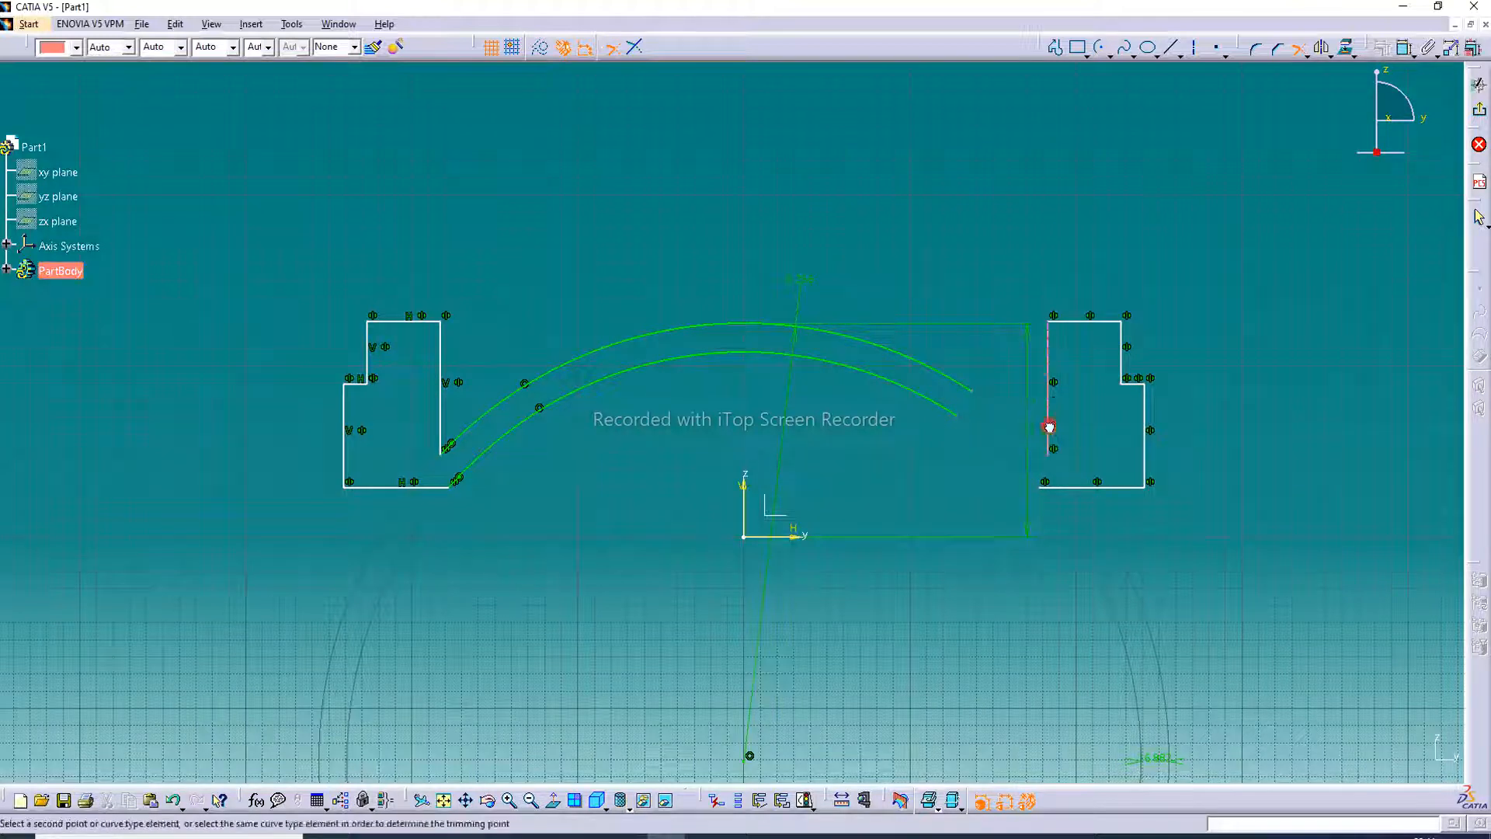
pyautogui.click(974, 393)
pyautogui.click(1322, 47)
pyautogui.click(1078, 488)
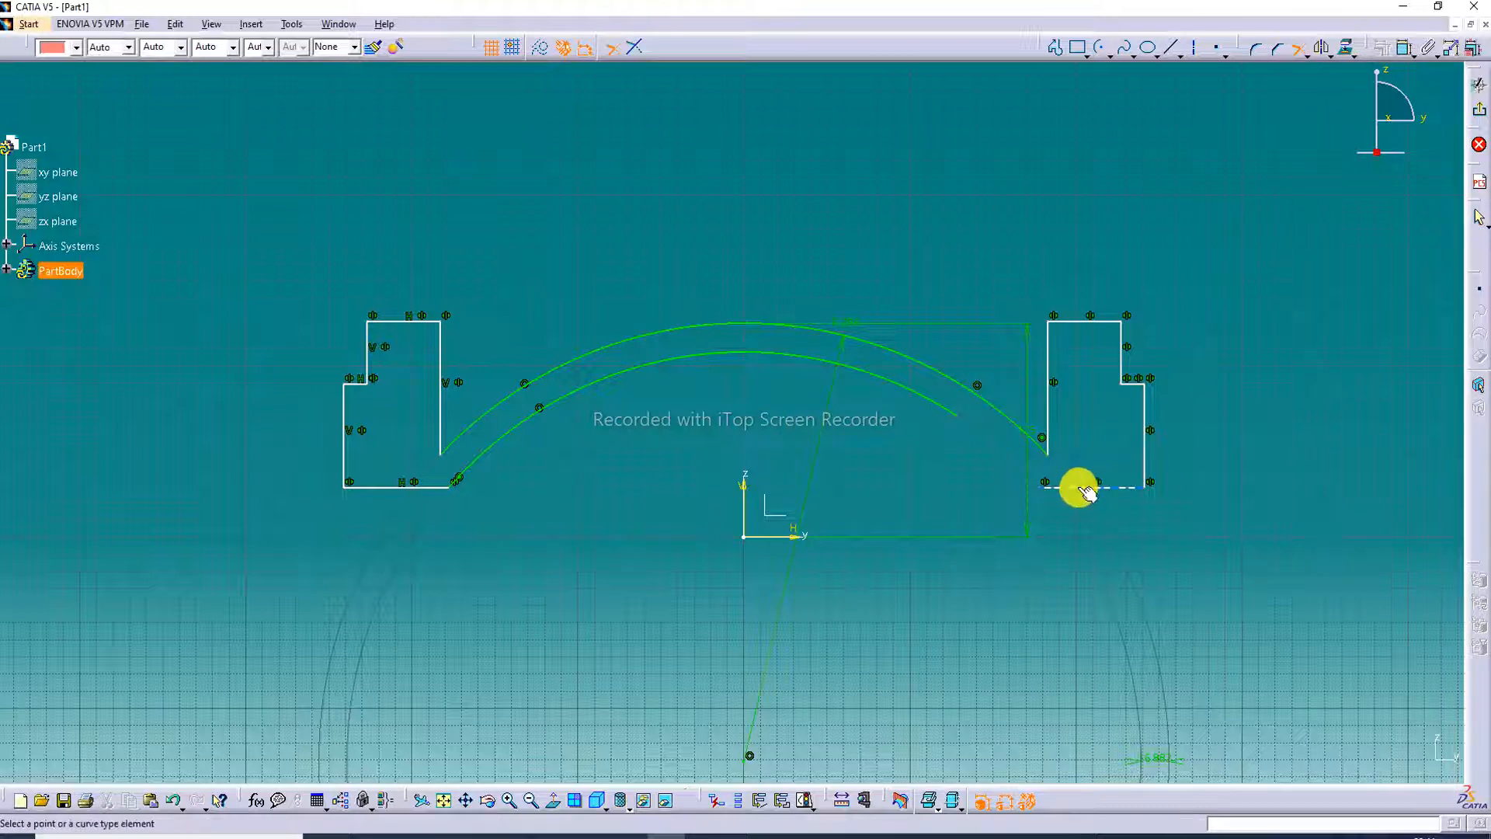
pyautogui.click(952, 417)
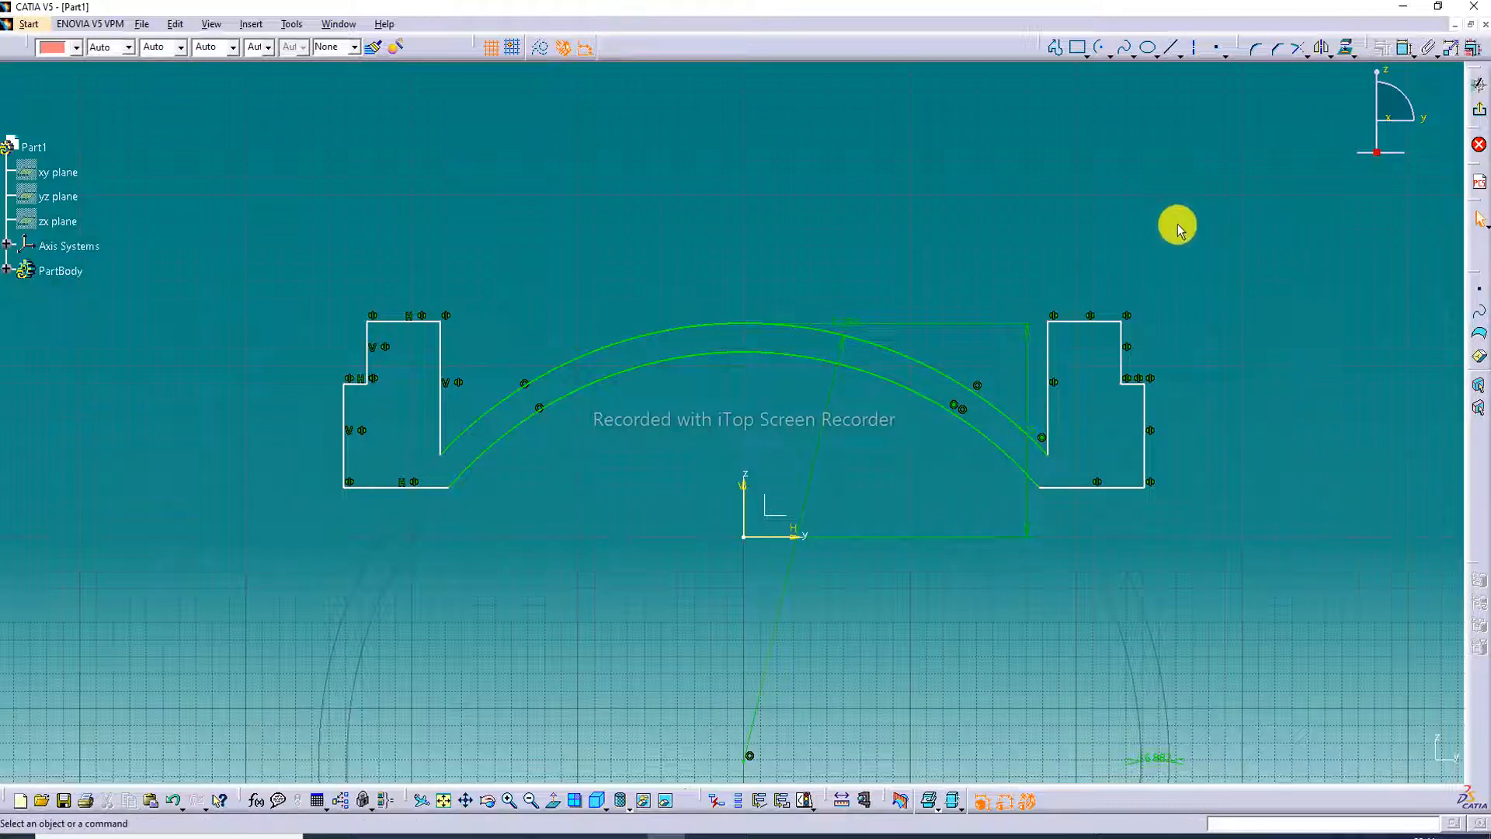
# Dimension the short horizontal step edge of the original flange profile and set its length to 4 mm.
pyautogui.moveTo(940, 393); pyautogui.dragTo(975, 310, button='middle')
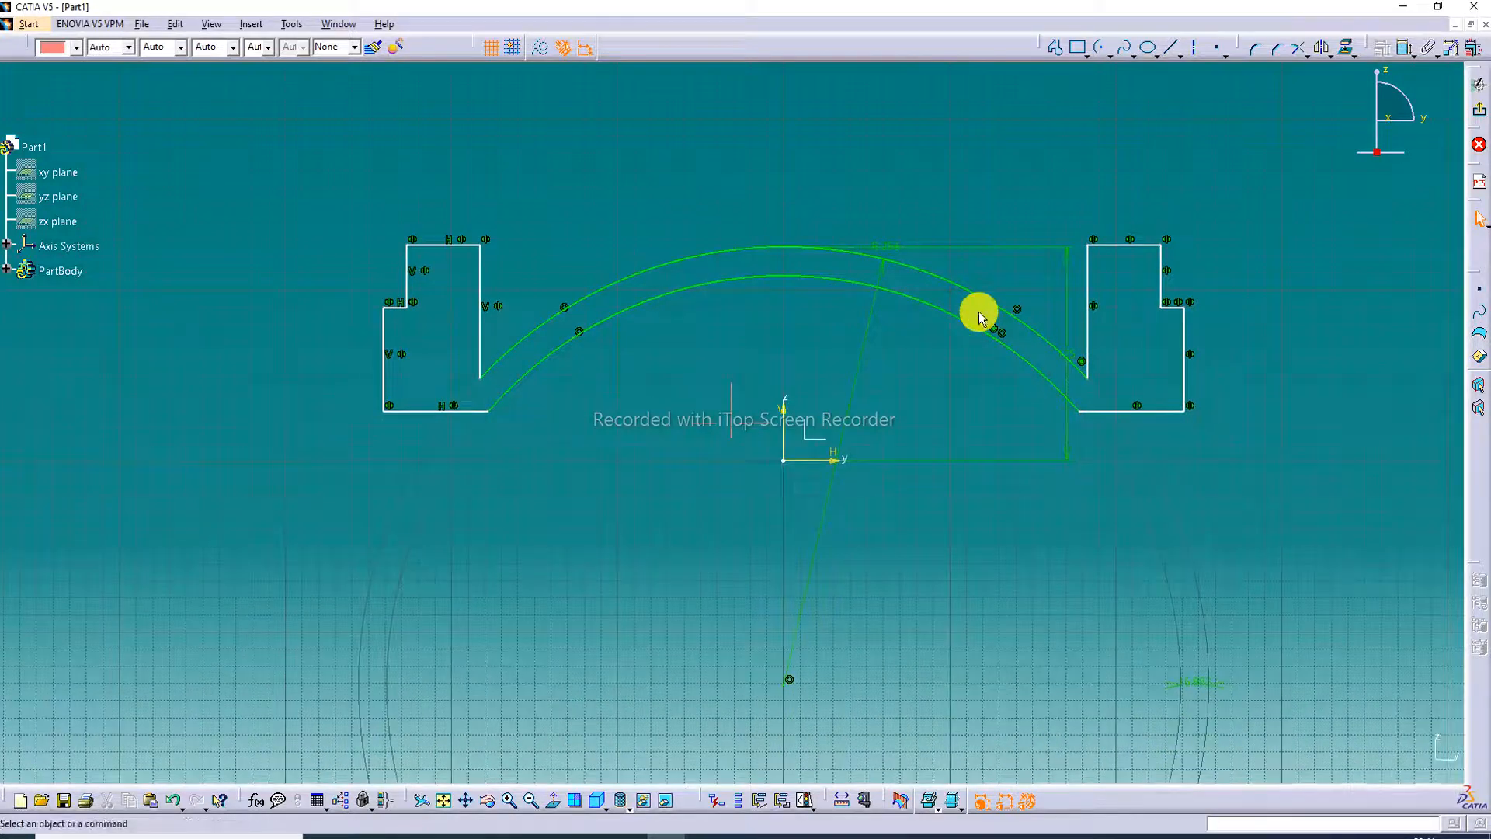
pyautogui.click(1406, 47)
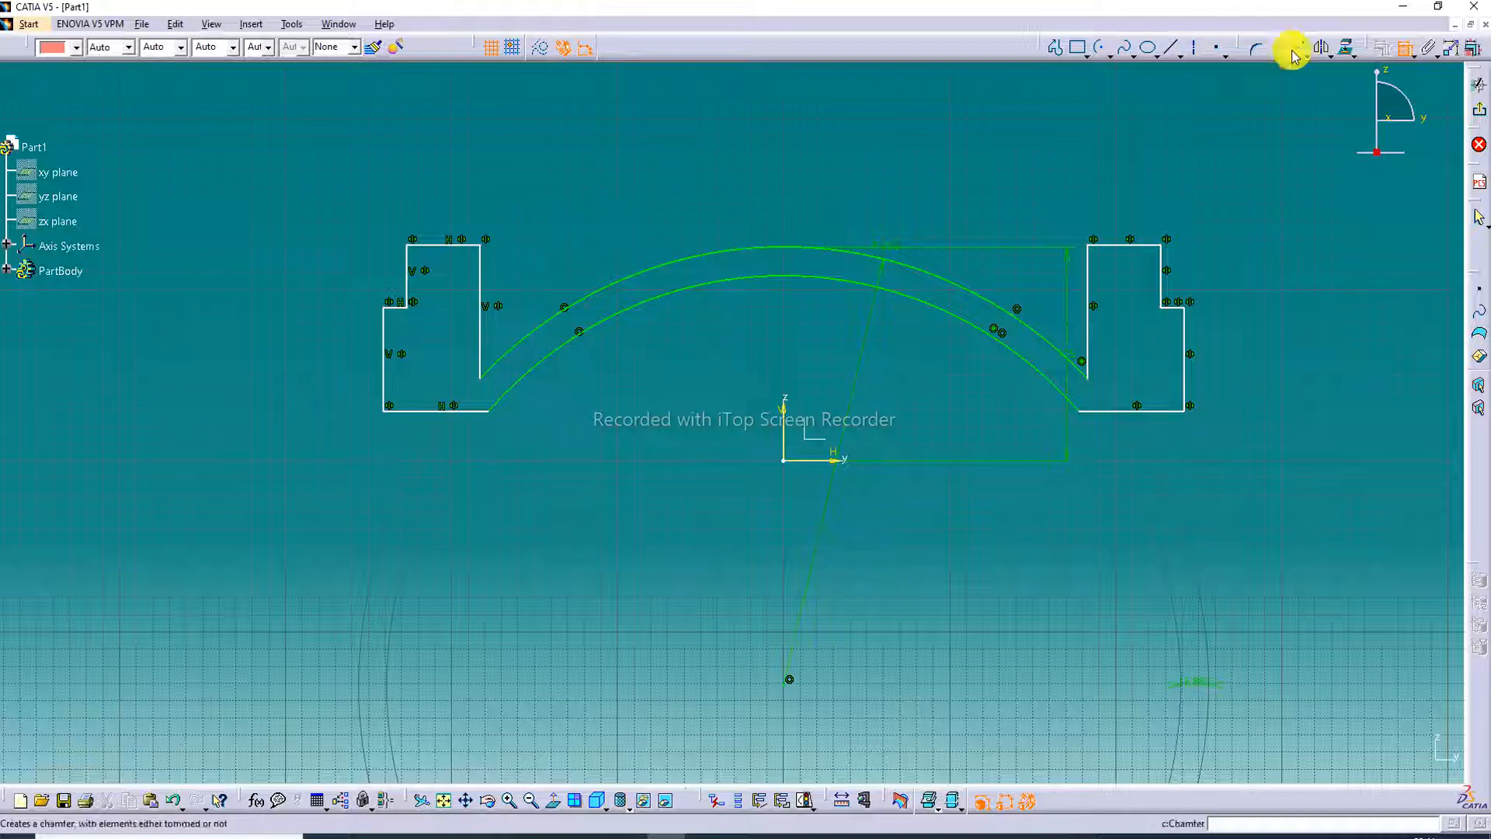
pyautogui.click(1403, 51)
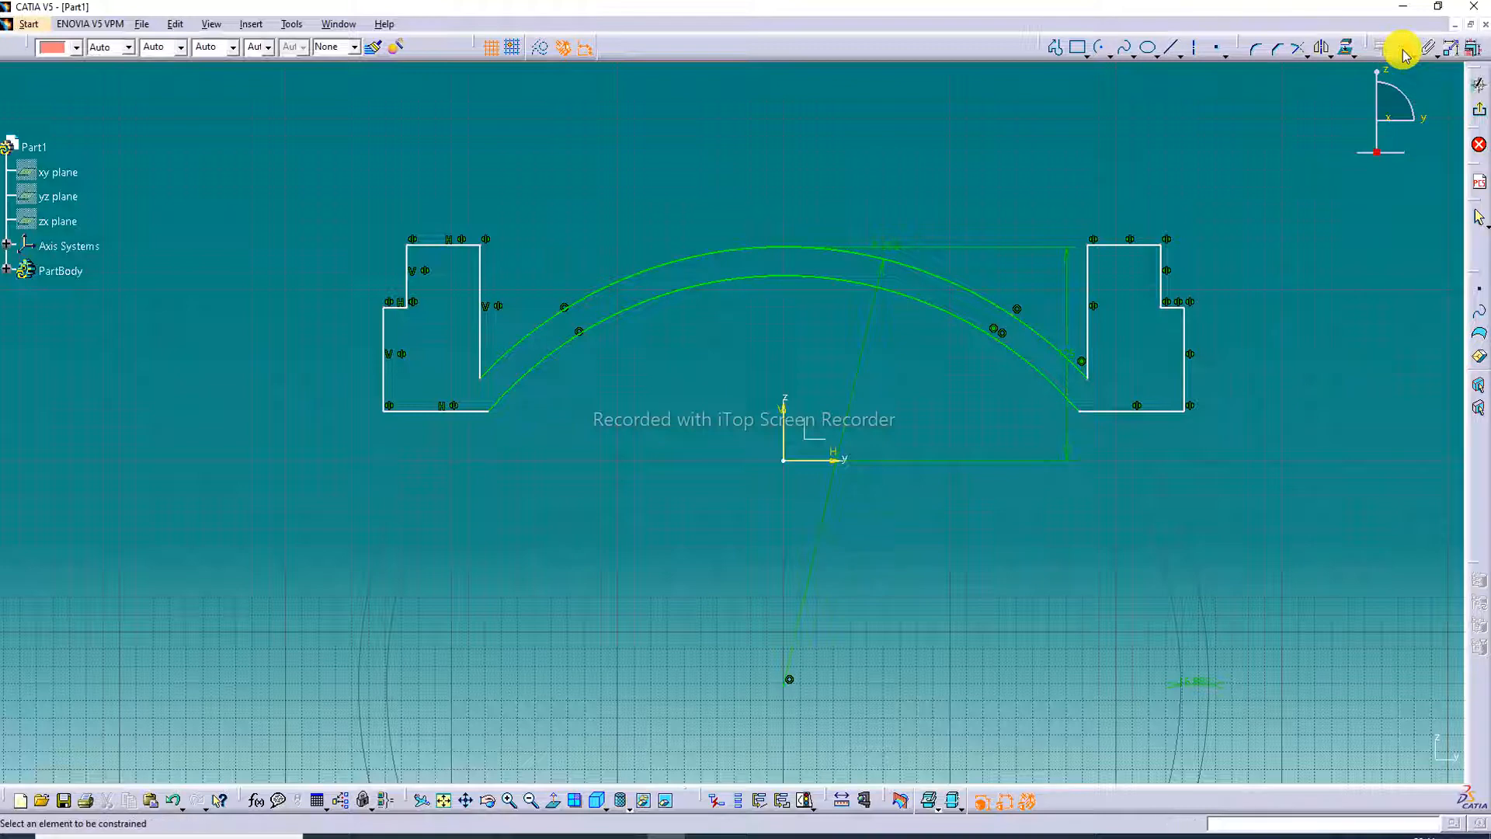
pyautogui.click(396, 308)
pyautogui.click(394, 210)
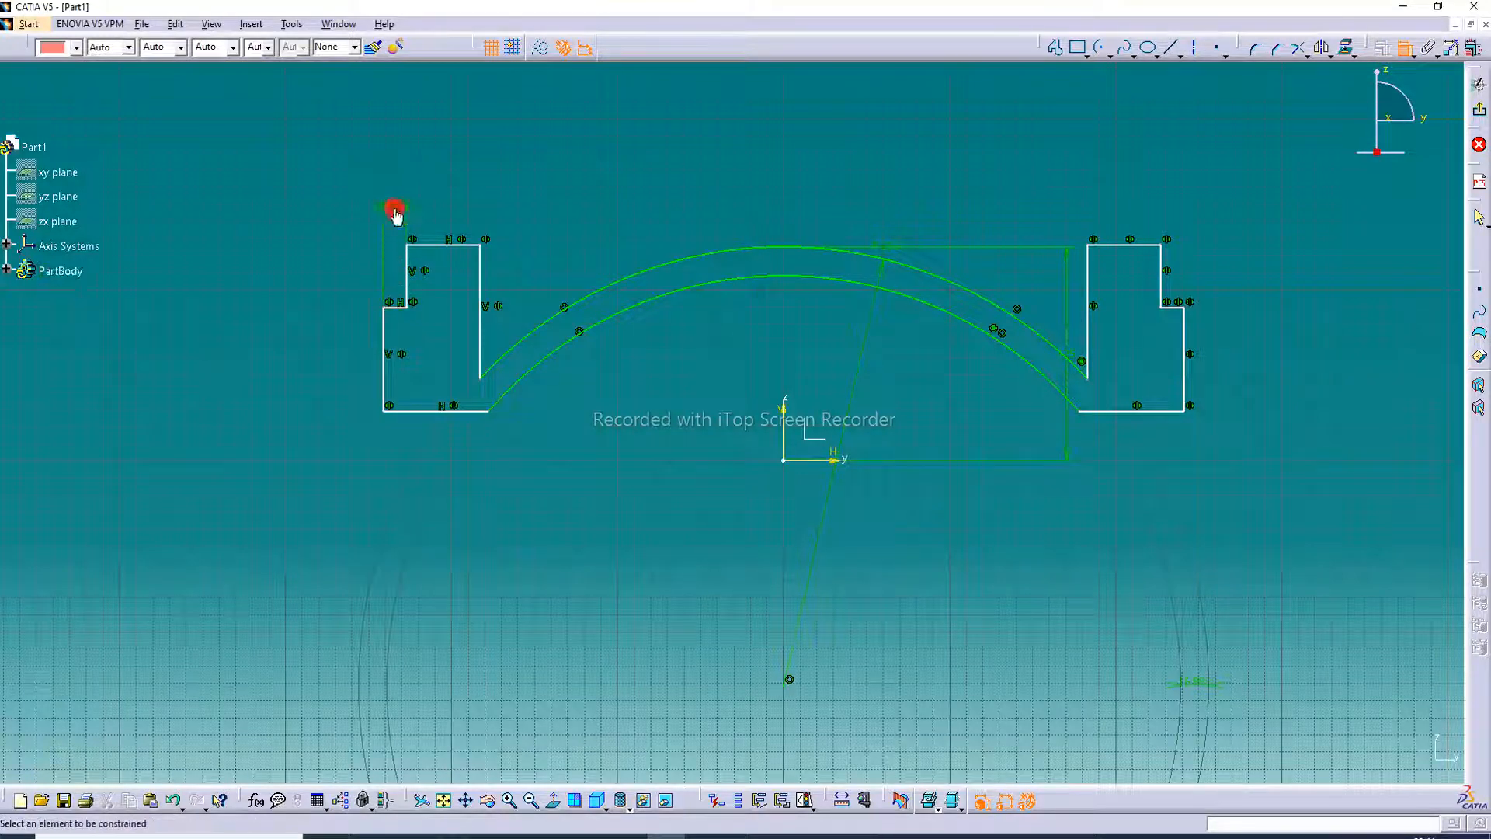
pyautogui.doubleClick(395, 211)
pyautogui.write('4mm')
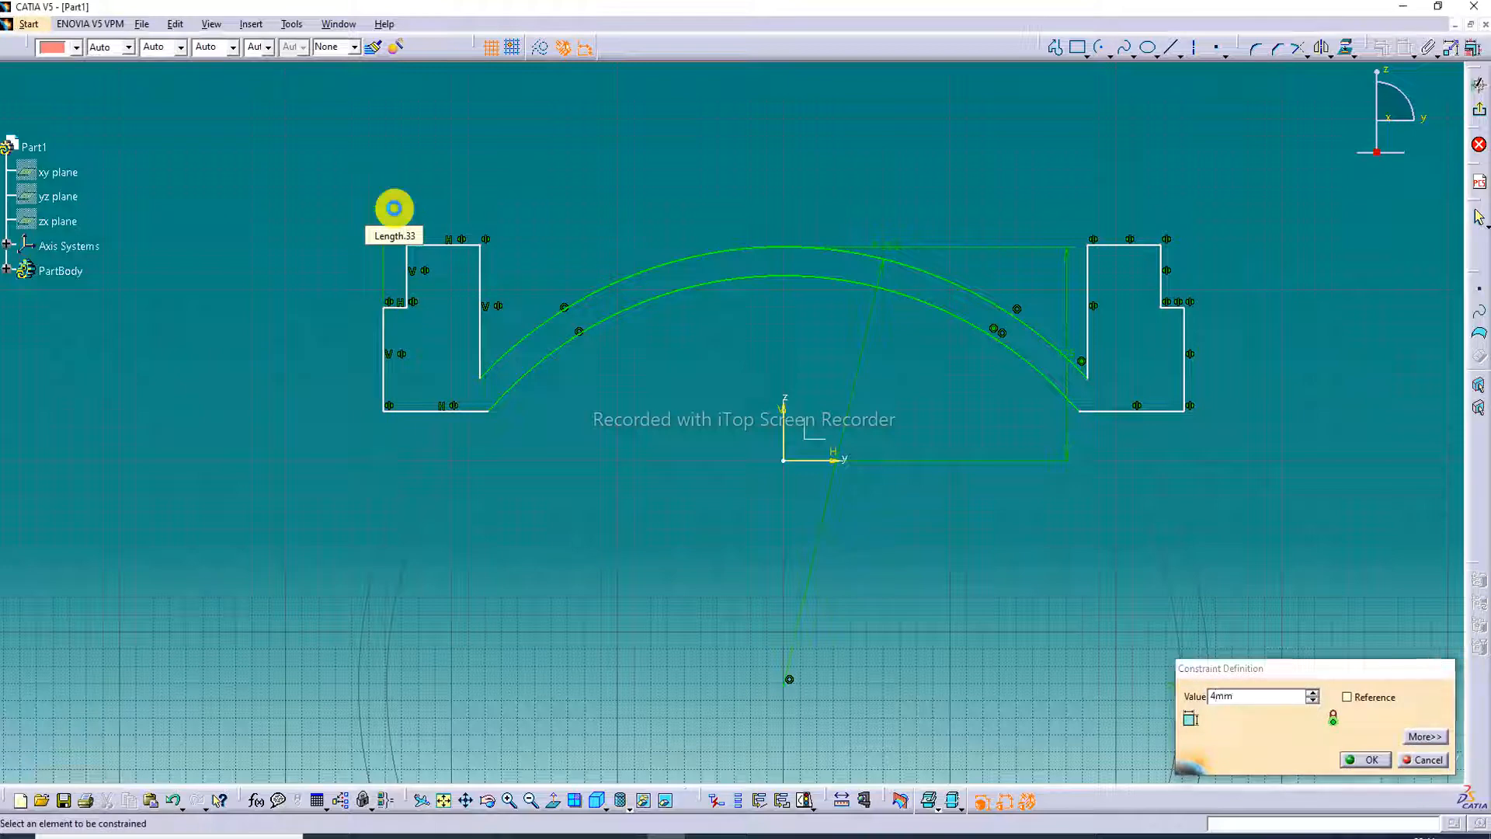
pyautogui.press('Return')
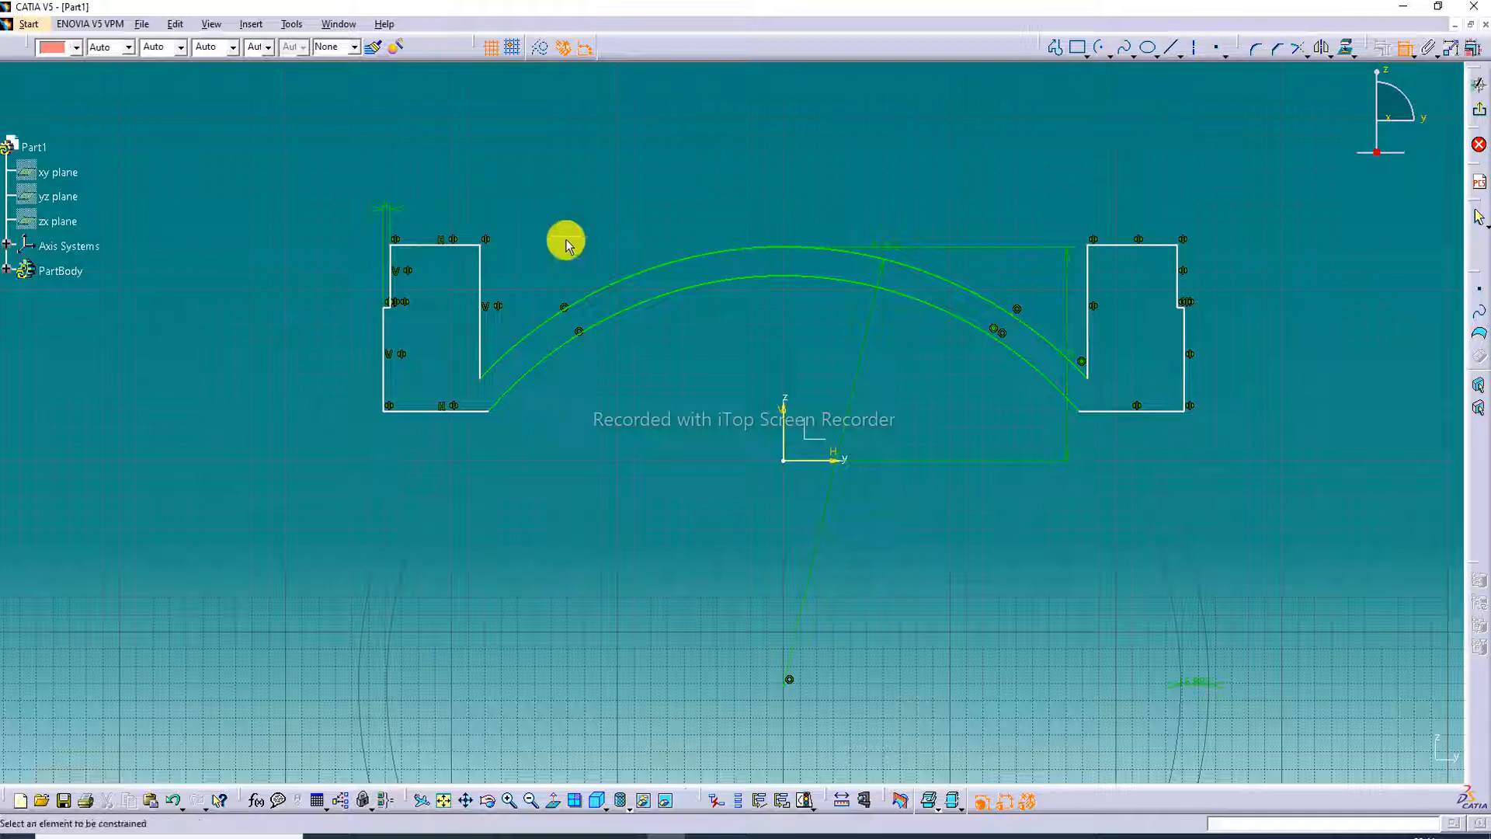
# Dimension the flange's upper edge with a length of 24 mm and change the step edge's length to 5 mm.
pyautogui.click(429, 245)
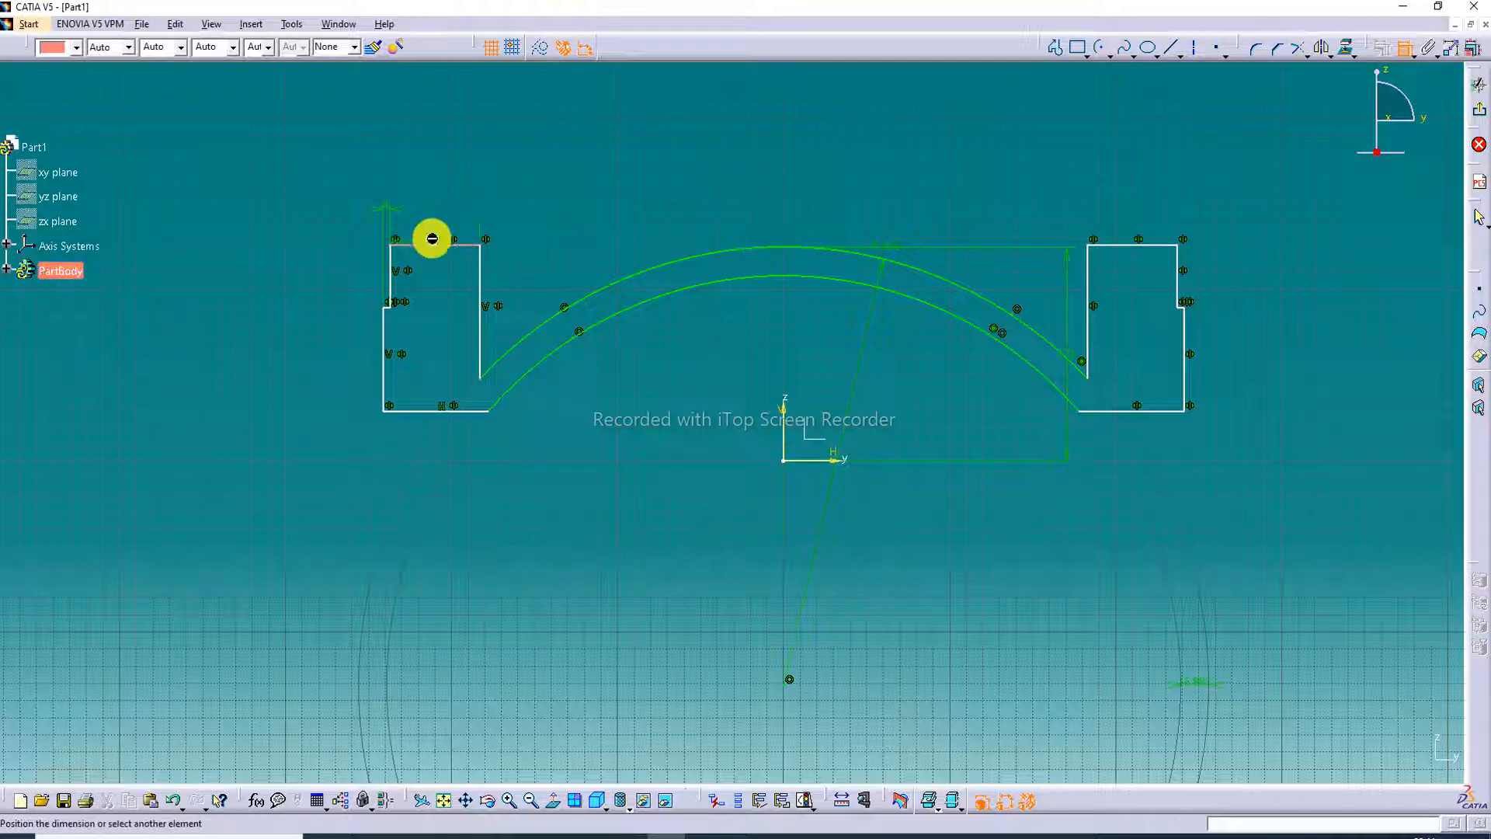
pyautogui.click(443, 220)
pyautogui.doubleClick(444, 221)
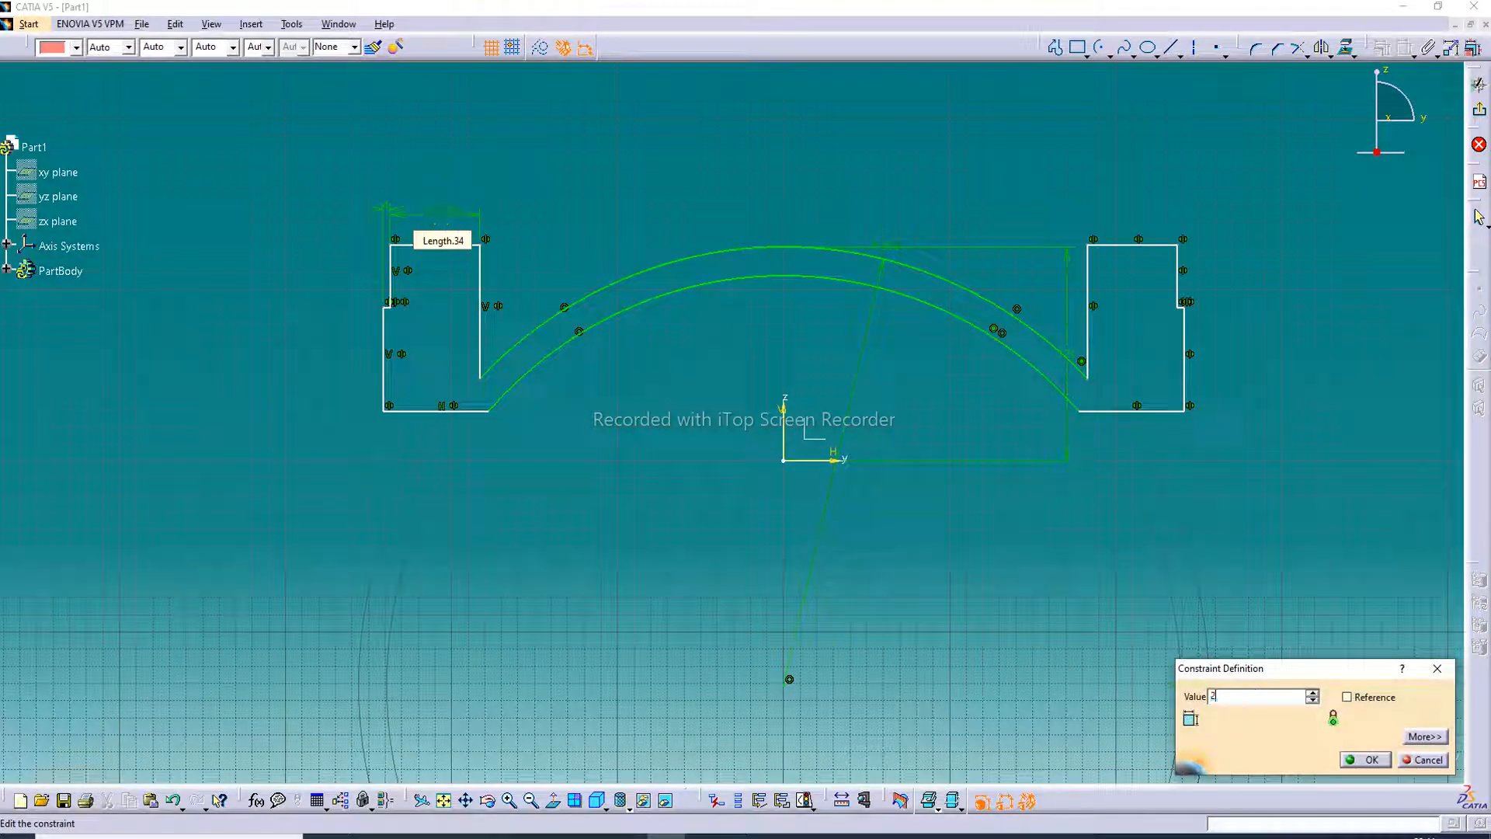
pyautogui.write('24')
pyautogui.press('Return')
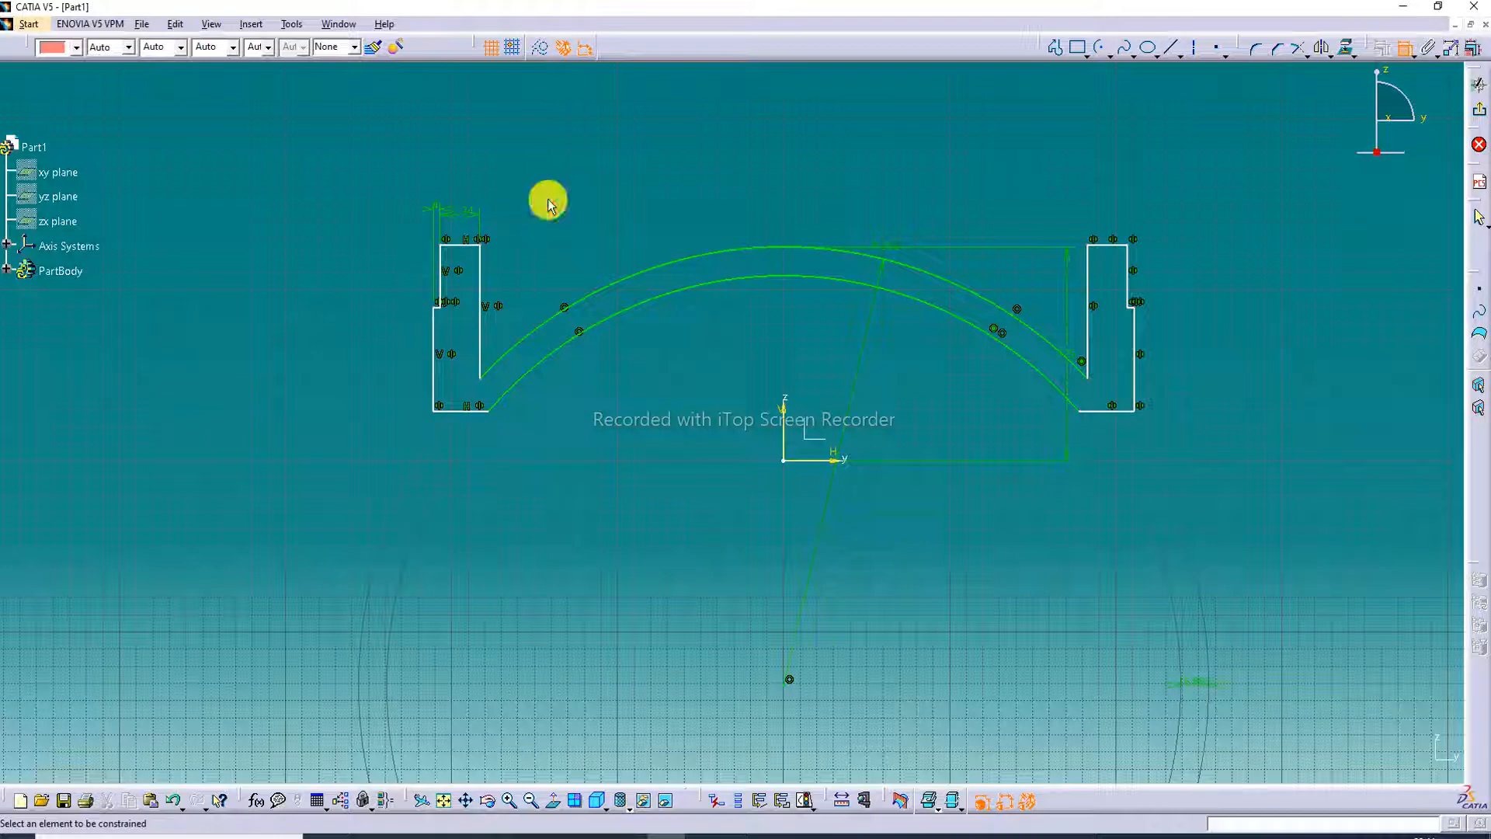
pyautogui.doubleClick(435, 208)
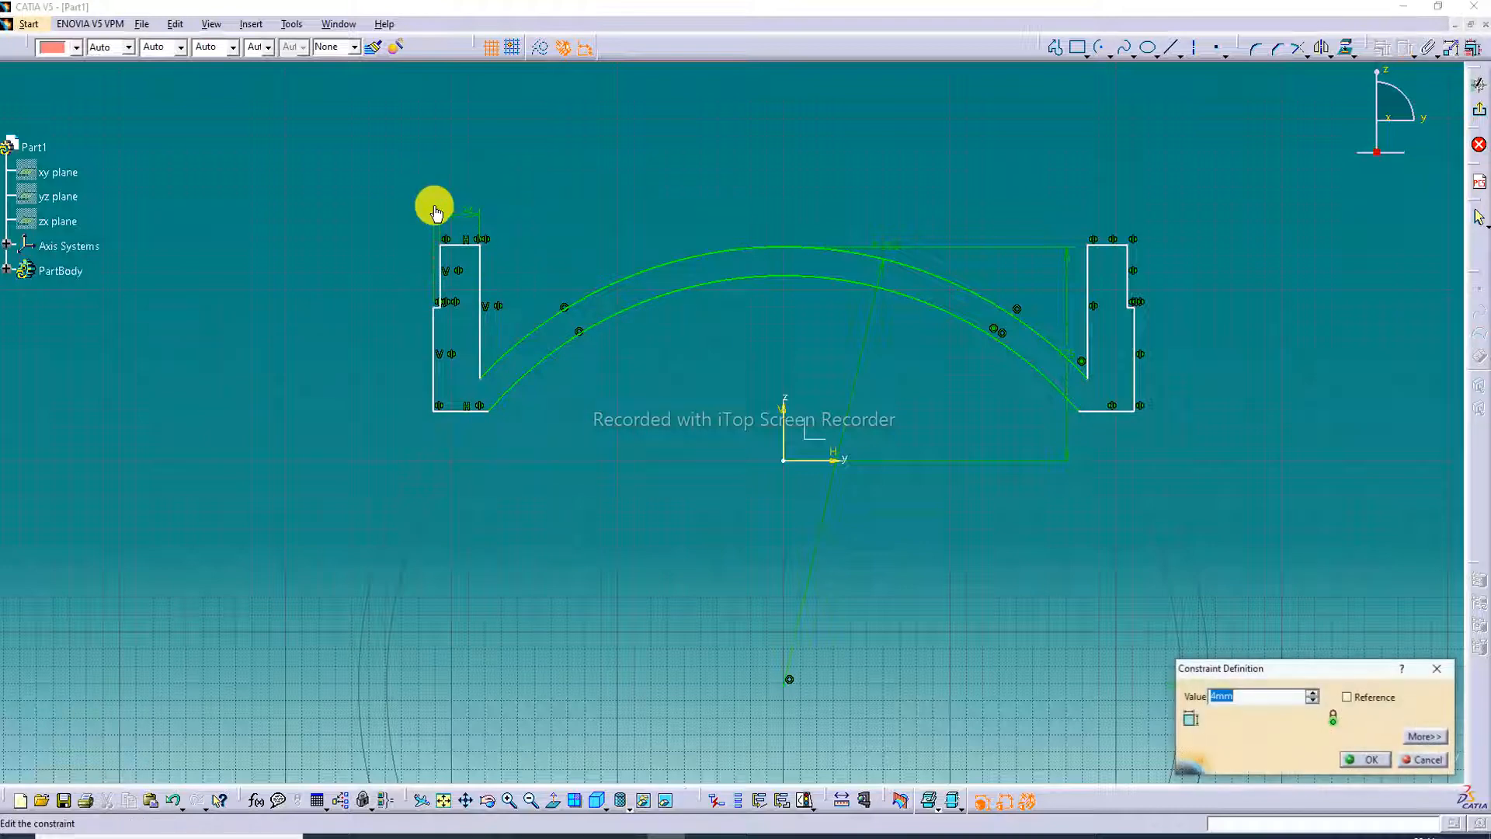
pyautogui.write('5')
pyautogui.press('Return')
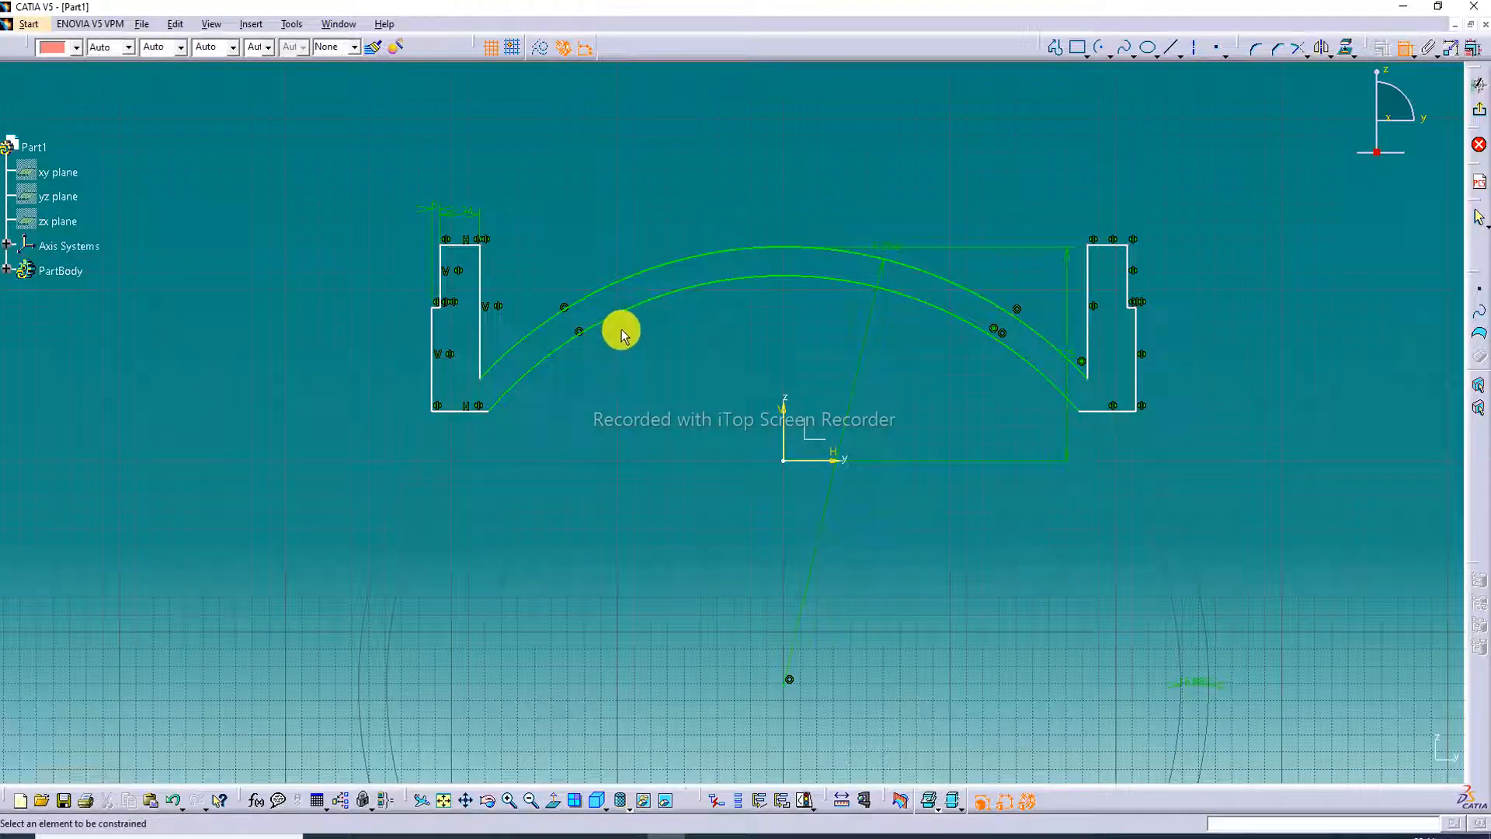
# Dimension the flange's upper edge from the horizontal axis and set the offset to 132 mm.
pyautogui.click(467, 247)
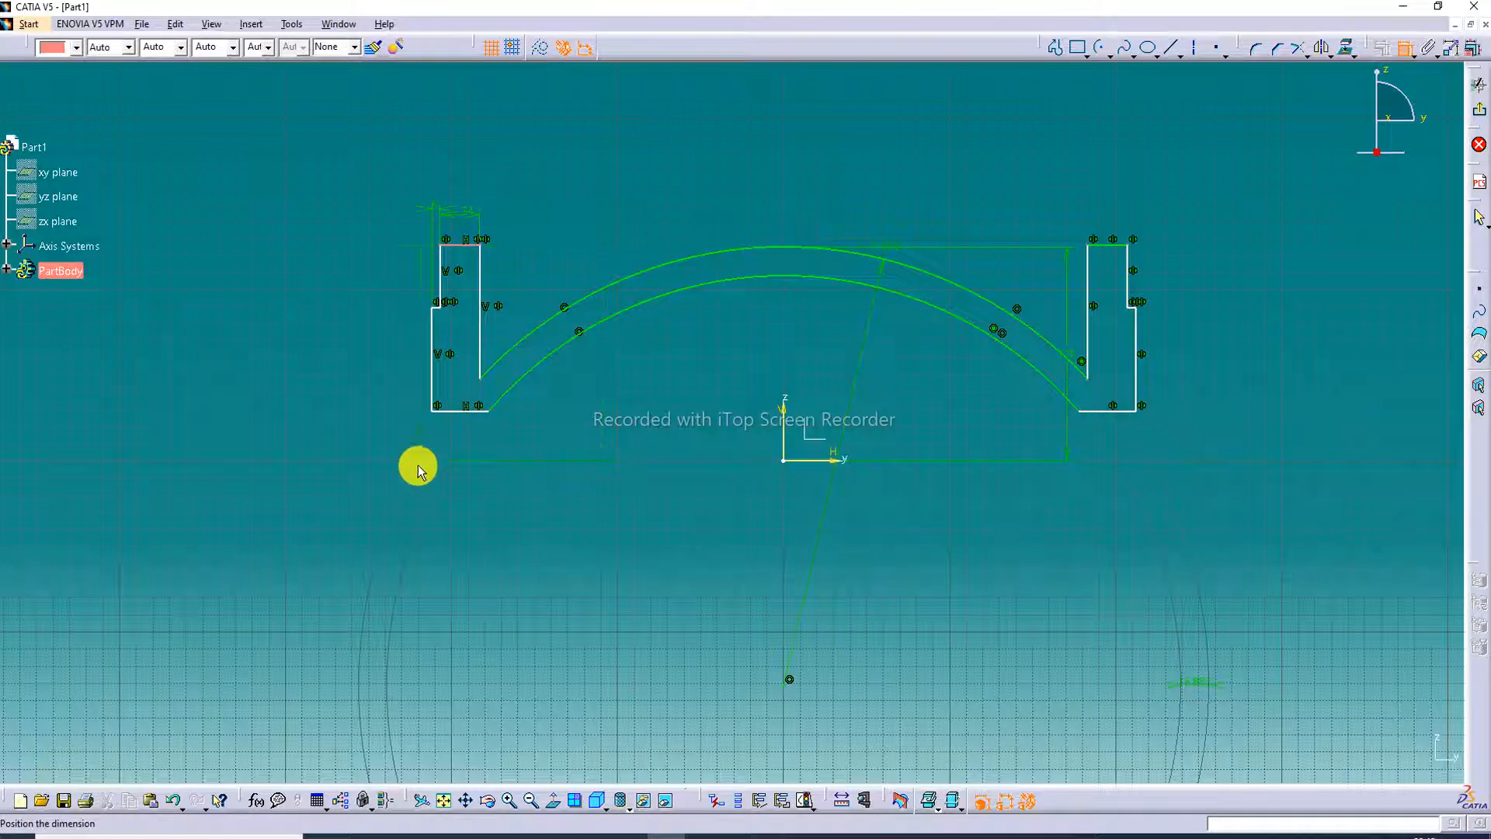
pyautogui.click(345, 362)
pyautogui.doubleClick(346, 365)
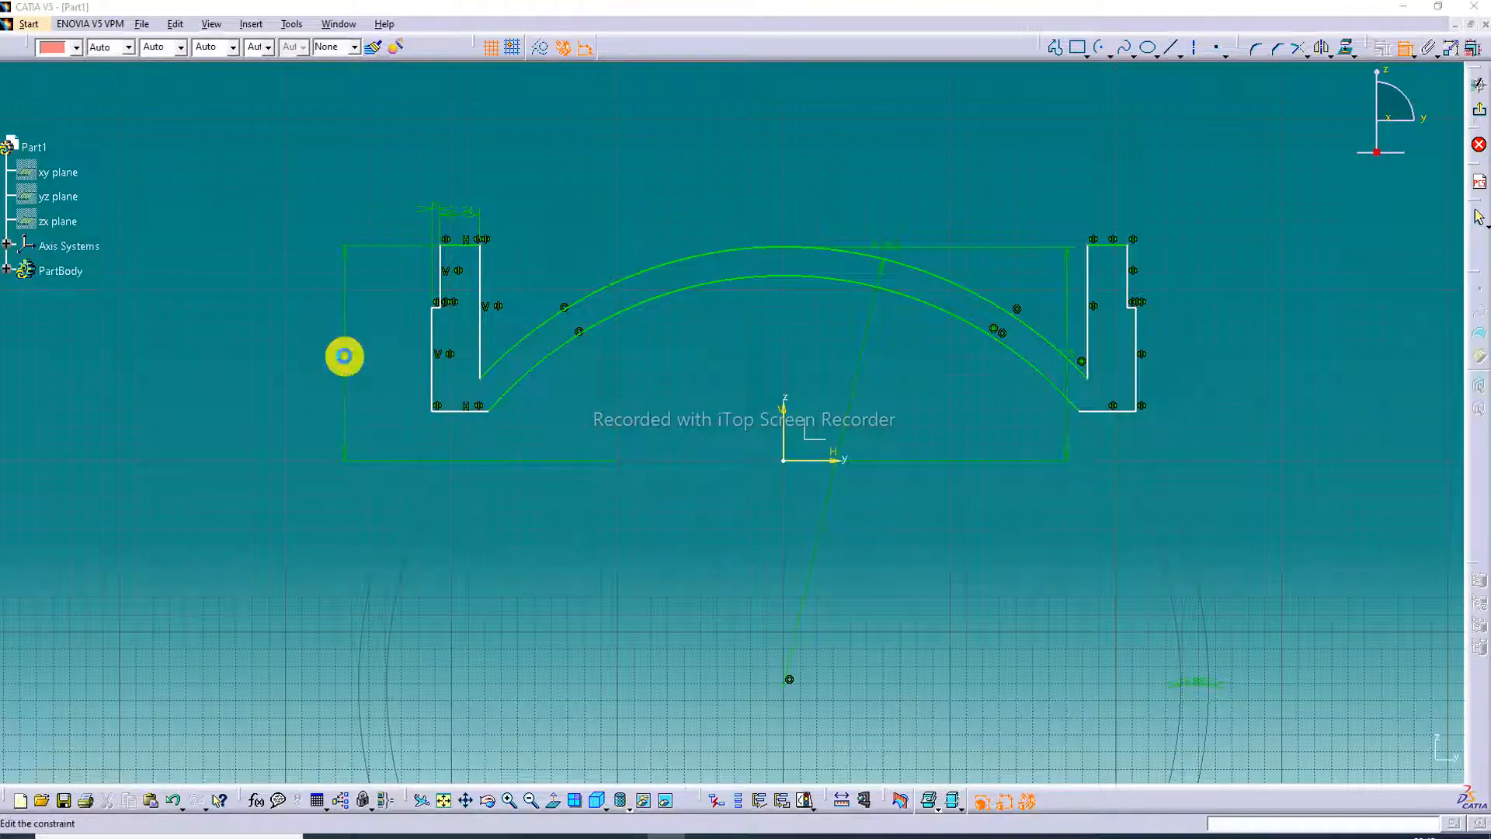
pyautogui.write('132')
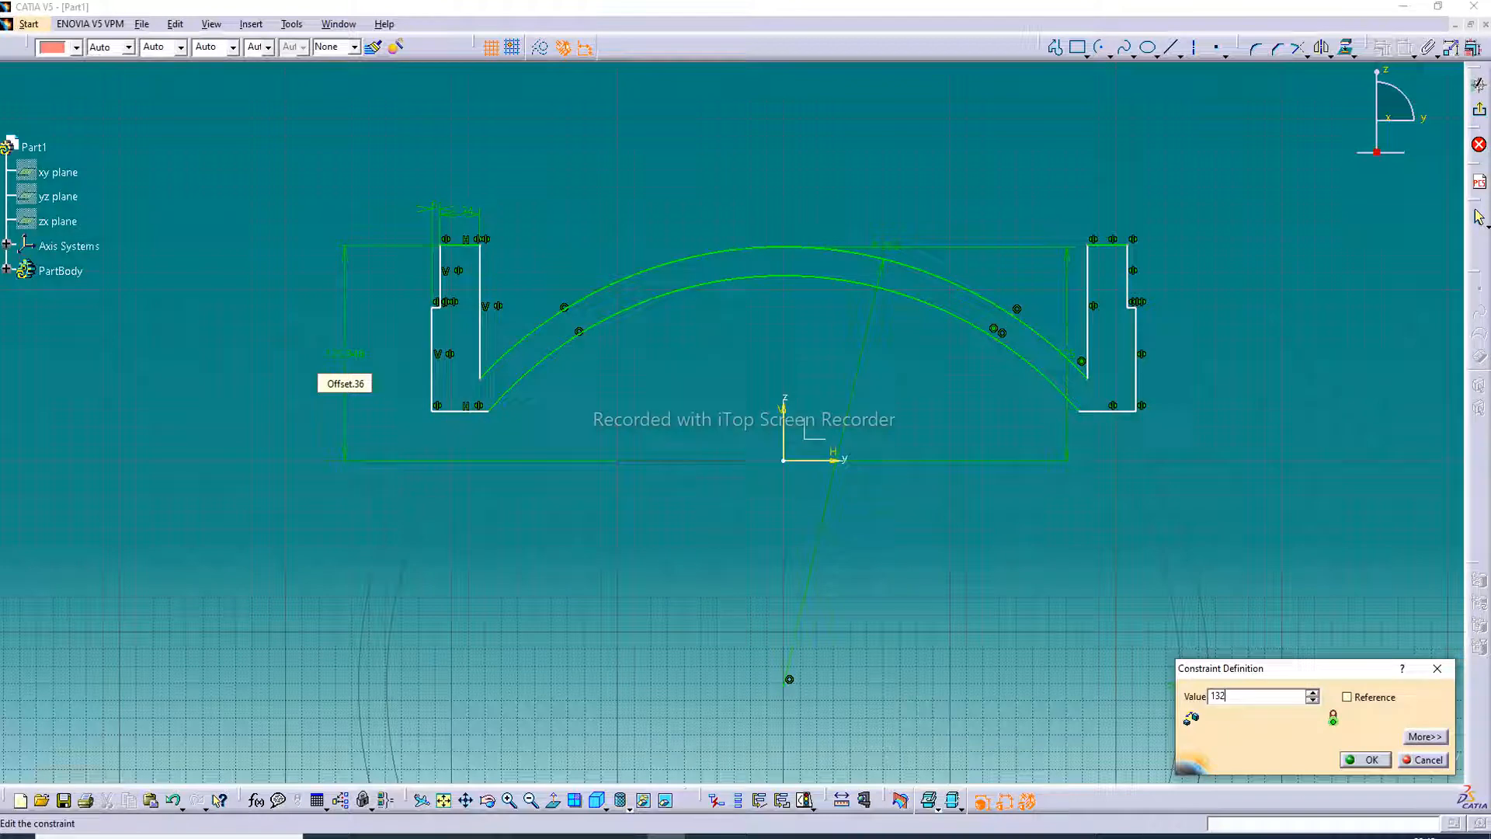
pyautogui.press('Return')
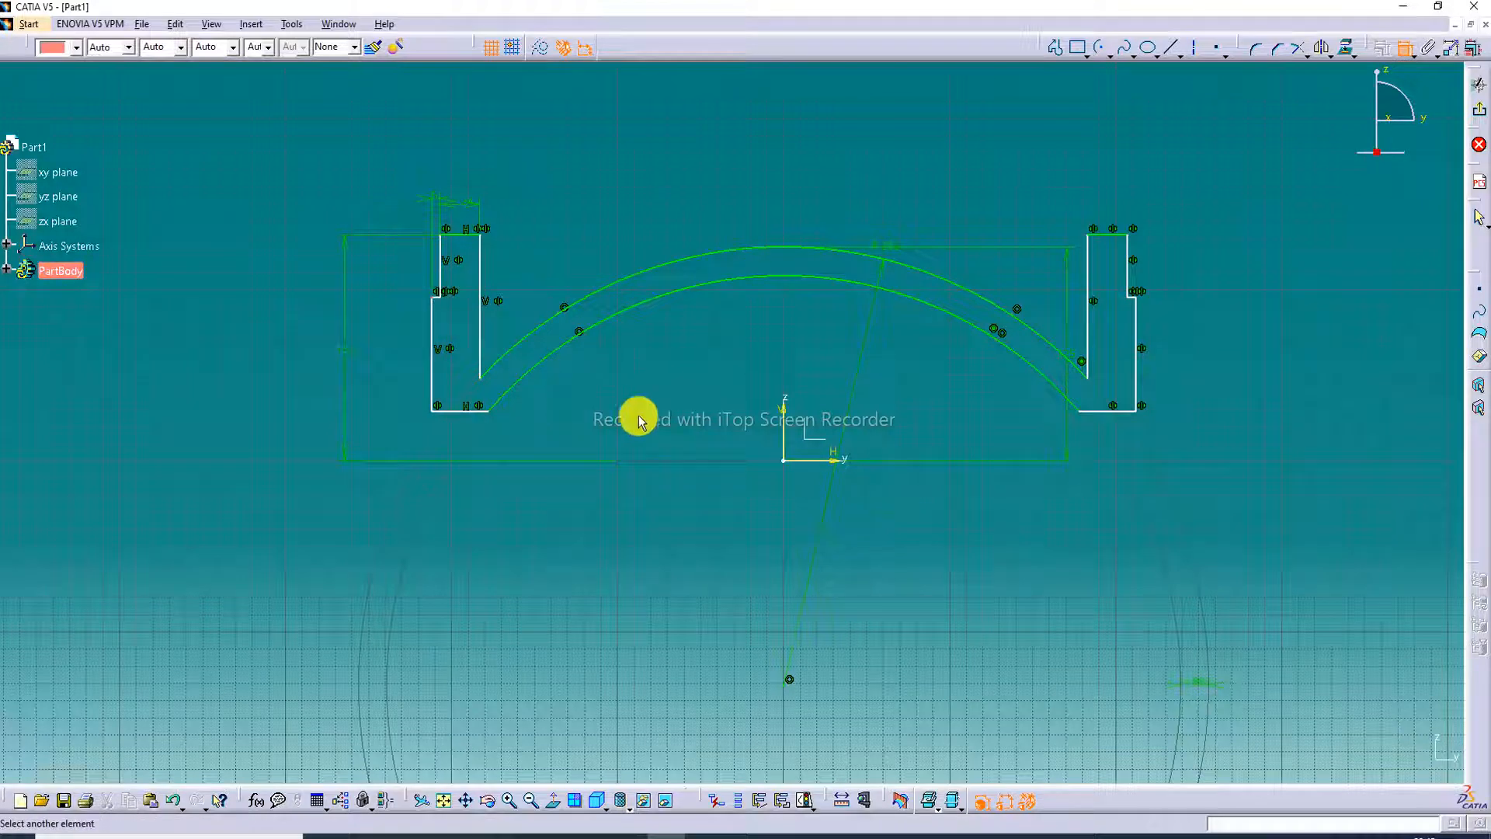
# Dimension the flange's short step edge from the horizontal axis and set the offset to 98 mm.
pyautogui.moveTo(467, 239)
pyautogui.mouseDown(button='middle')
pyautogui.moveTo(466, 207)
pyautogui.moveTo(417, 257)
pyautogui.moveTo(459, 291)
pyautogui.mouseUp(button='middle')
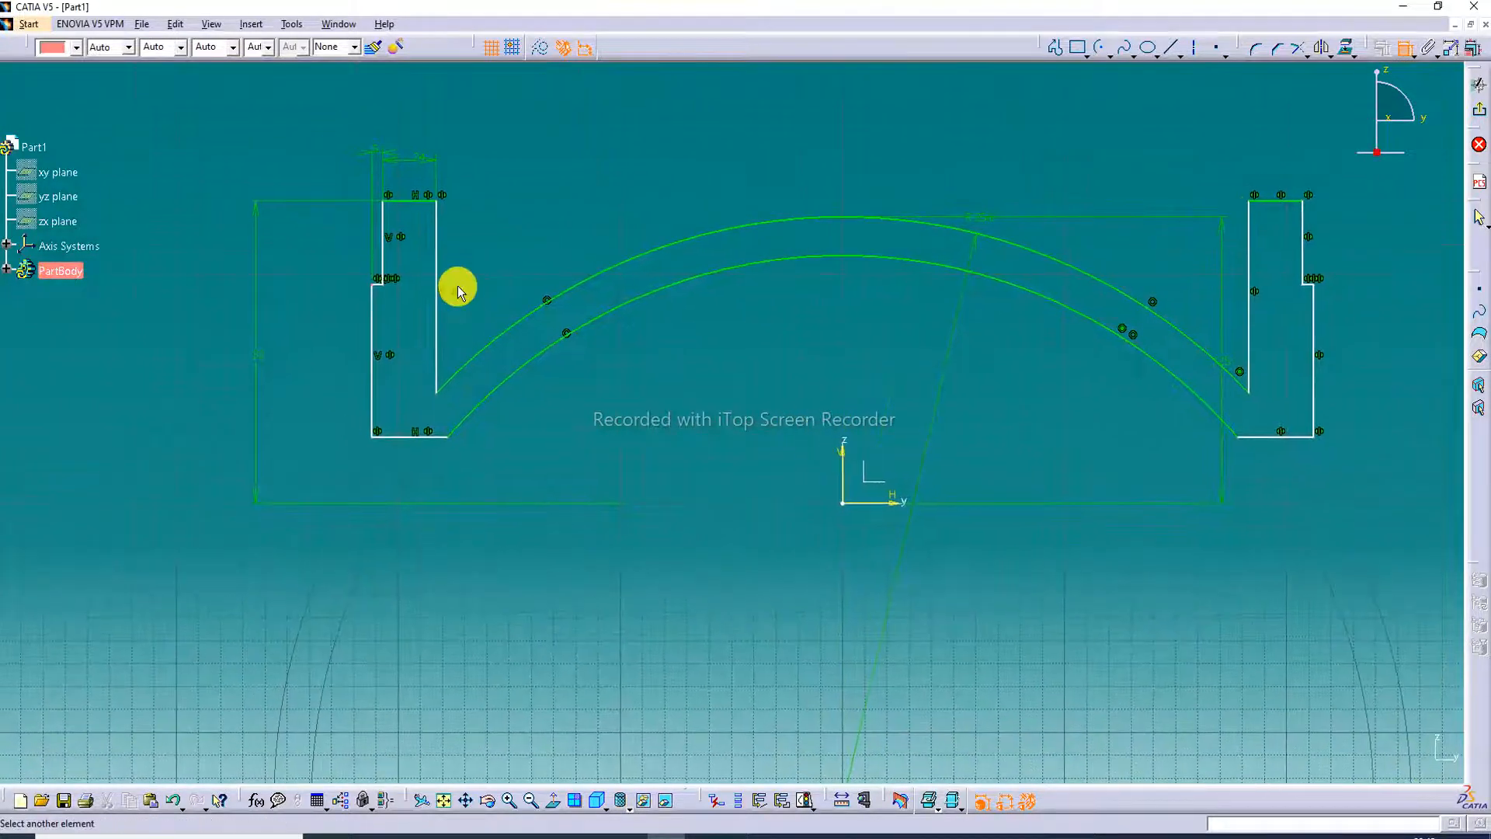
pyautogui.click(376, 285)
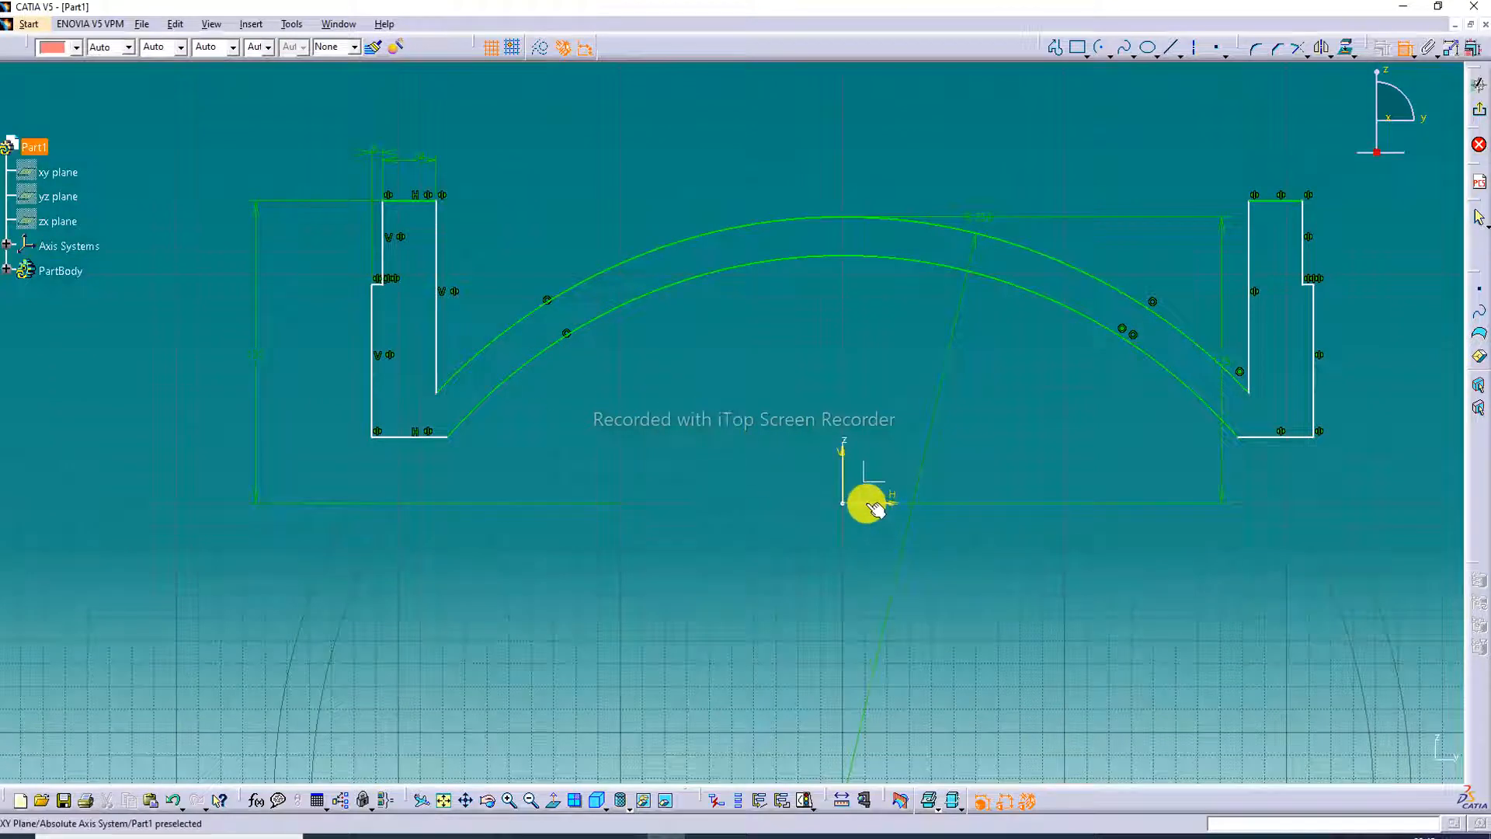
pyautogui.click(386, 290)
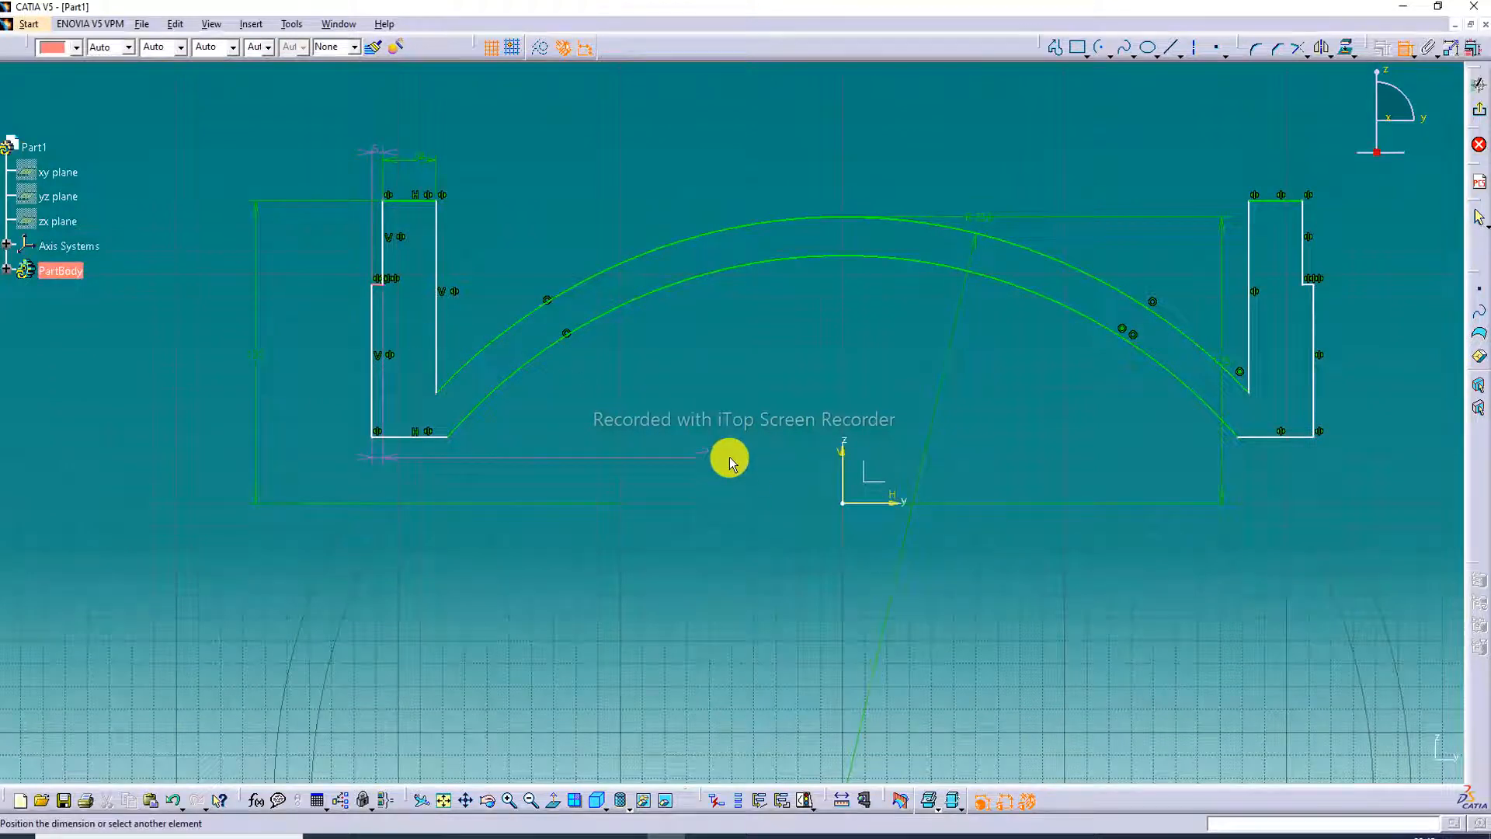
pyautogui.click(318, 375)
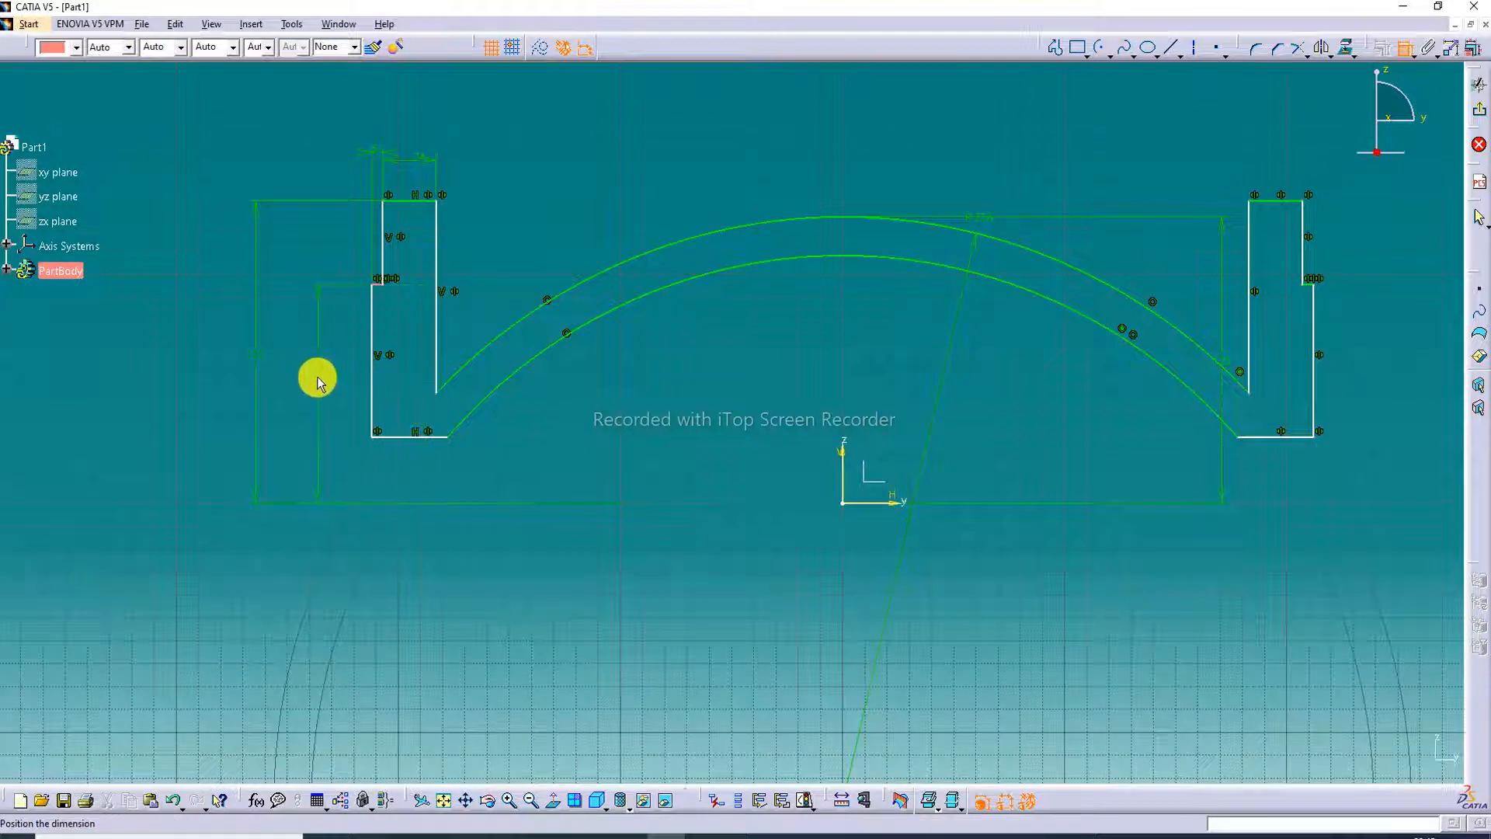
pyautogui.doubleClick(315, 373)
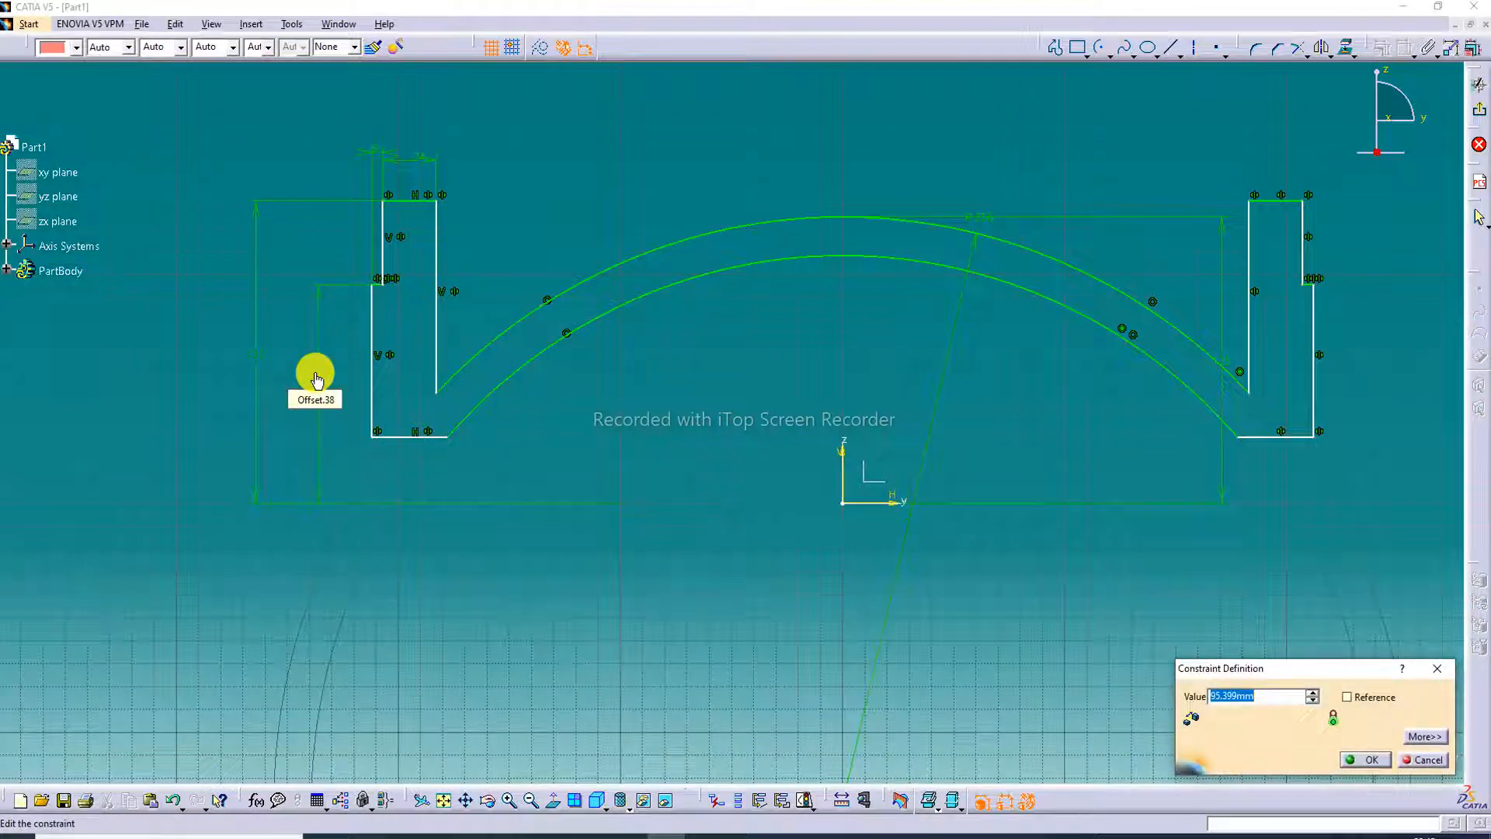
pyautogui.write('98')
pyautogui.press('Return')
pyautogui.click(610, 178)
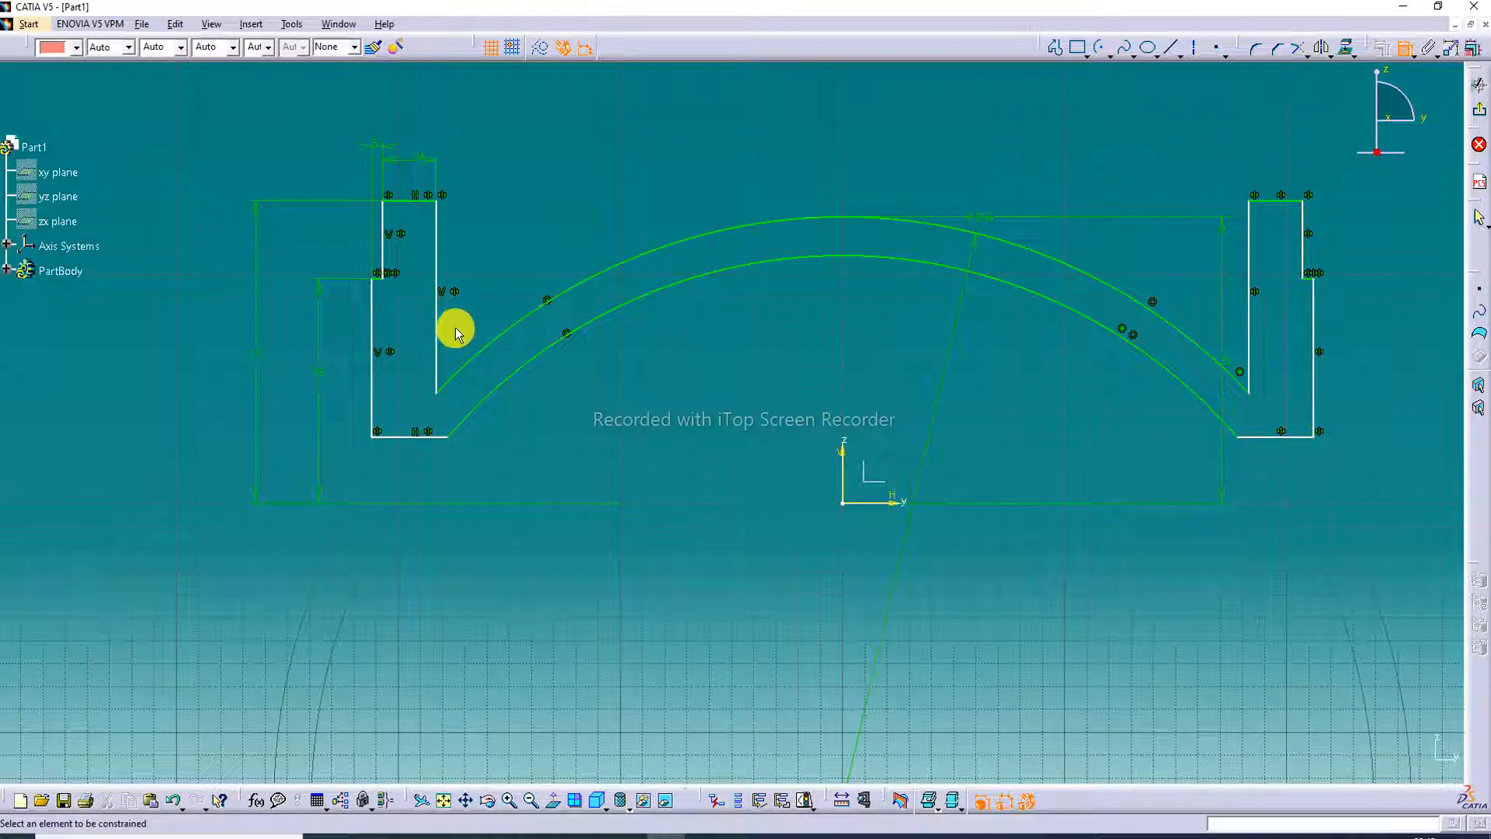
# Dimension the flange's bottom line from the horizontal axis and set the offset to 68 mm.
pyautogui.click(404, 436)
pyautogui.click(865, 504)
pyautogui.click(376, 466)
pyautogui.doubleClick(373, 468)
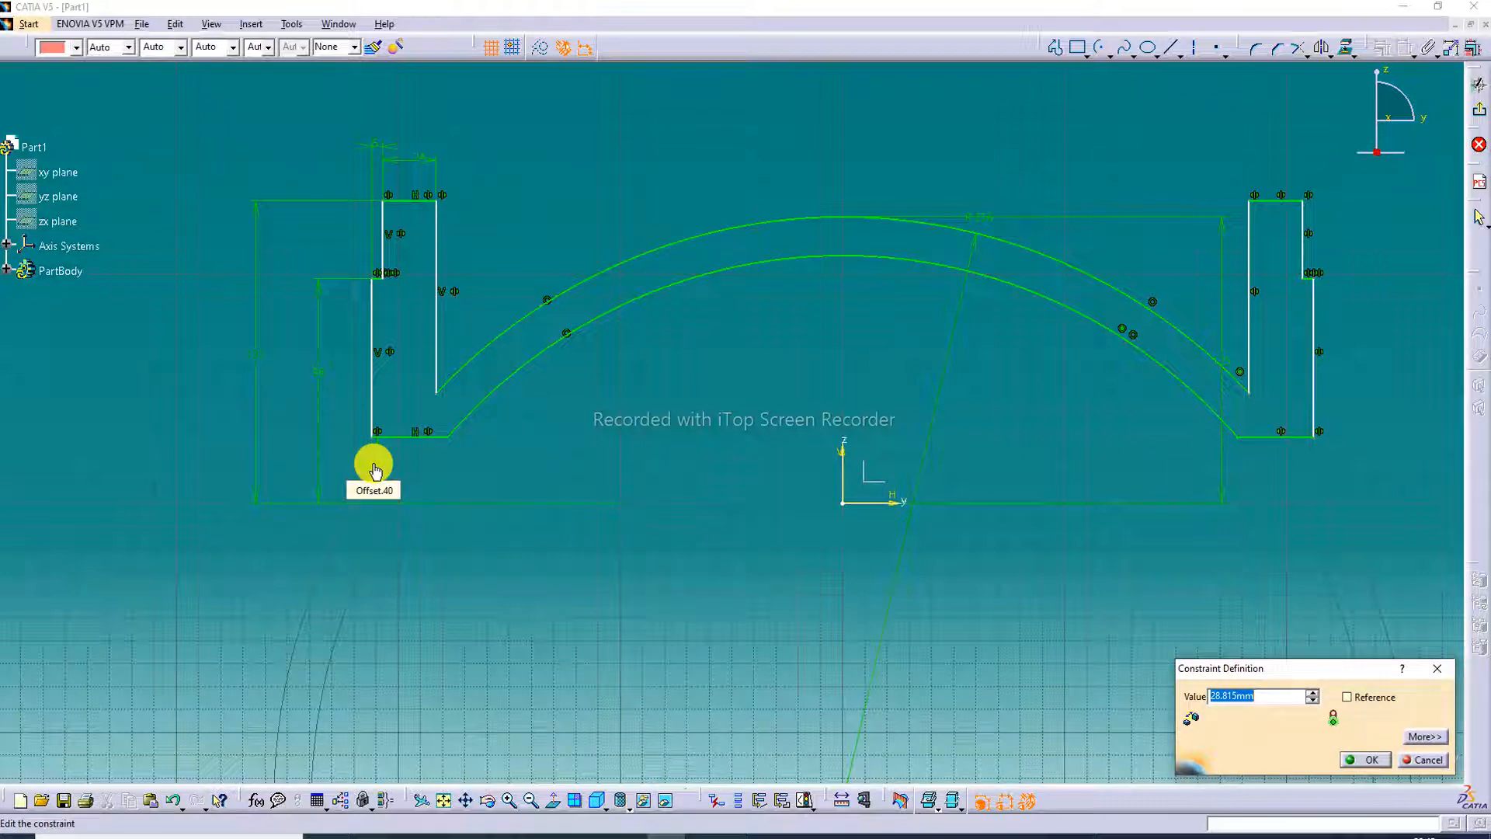
pyautogui.write('68')
pyautogui.press('Return')
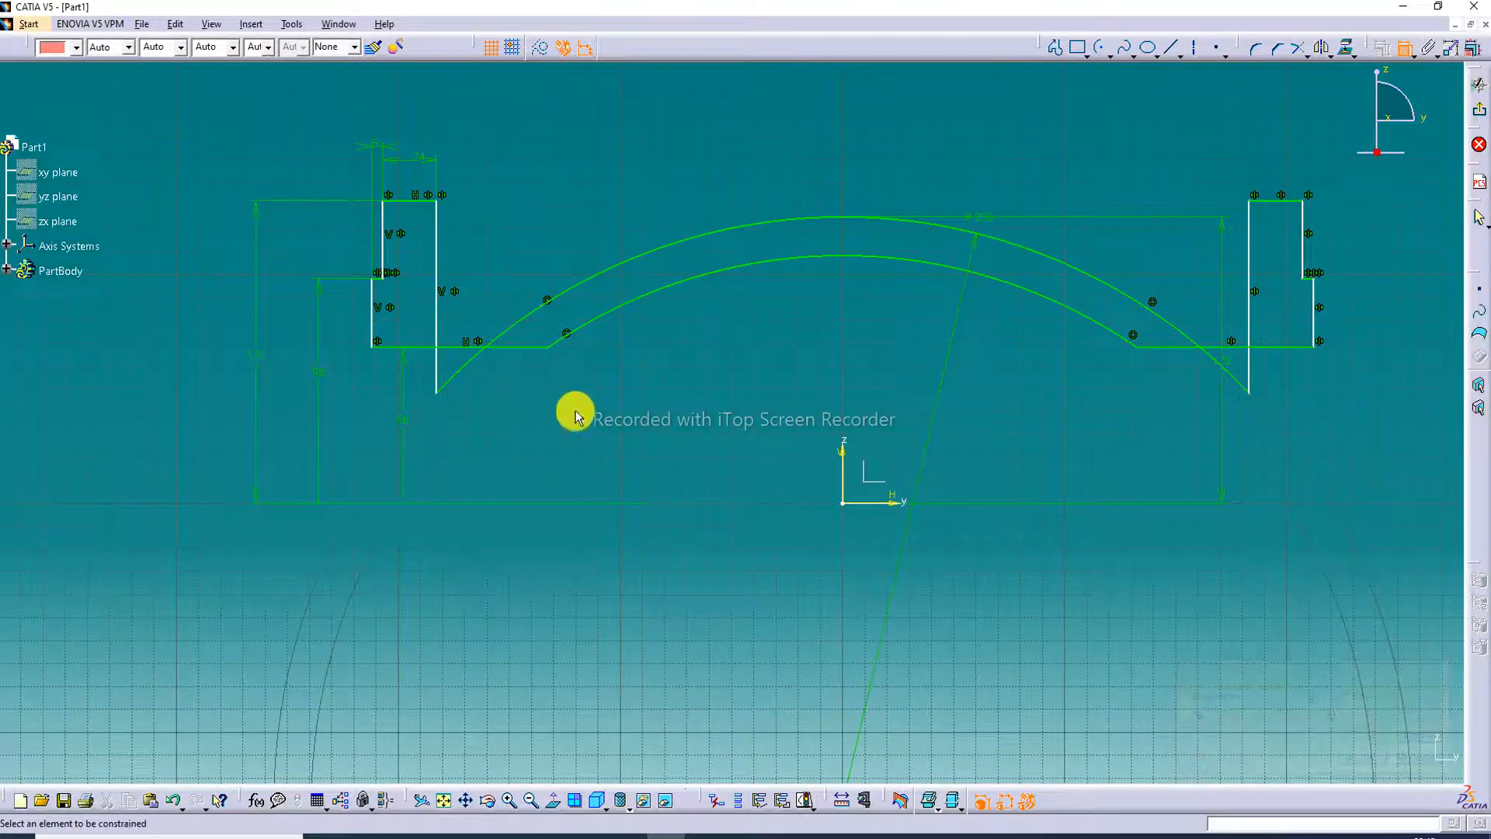
# Undo the last change to the bottom line's offset and set it to 68 mm again.
pyautogui.click(439, 300)
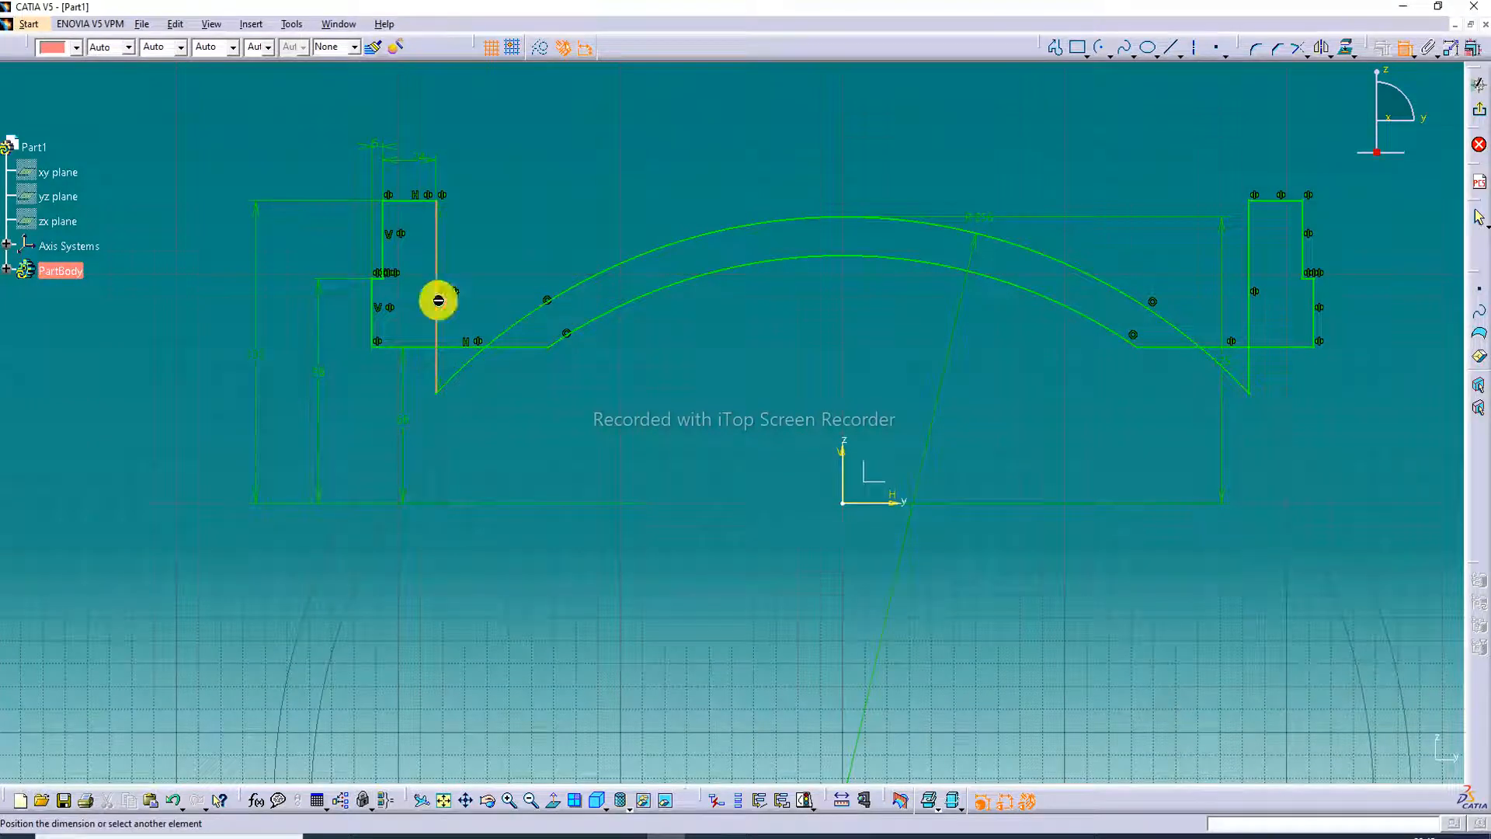
pyautogui.hotkey('ctrl', 'z')
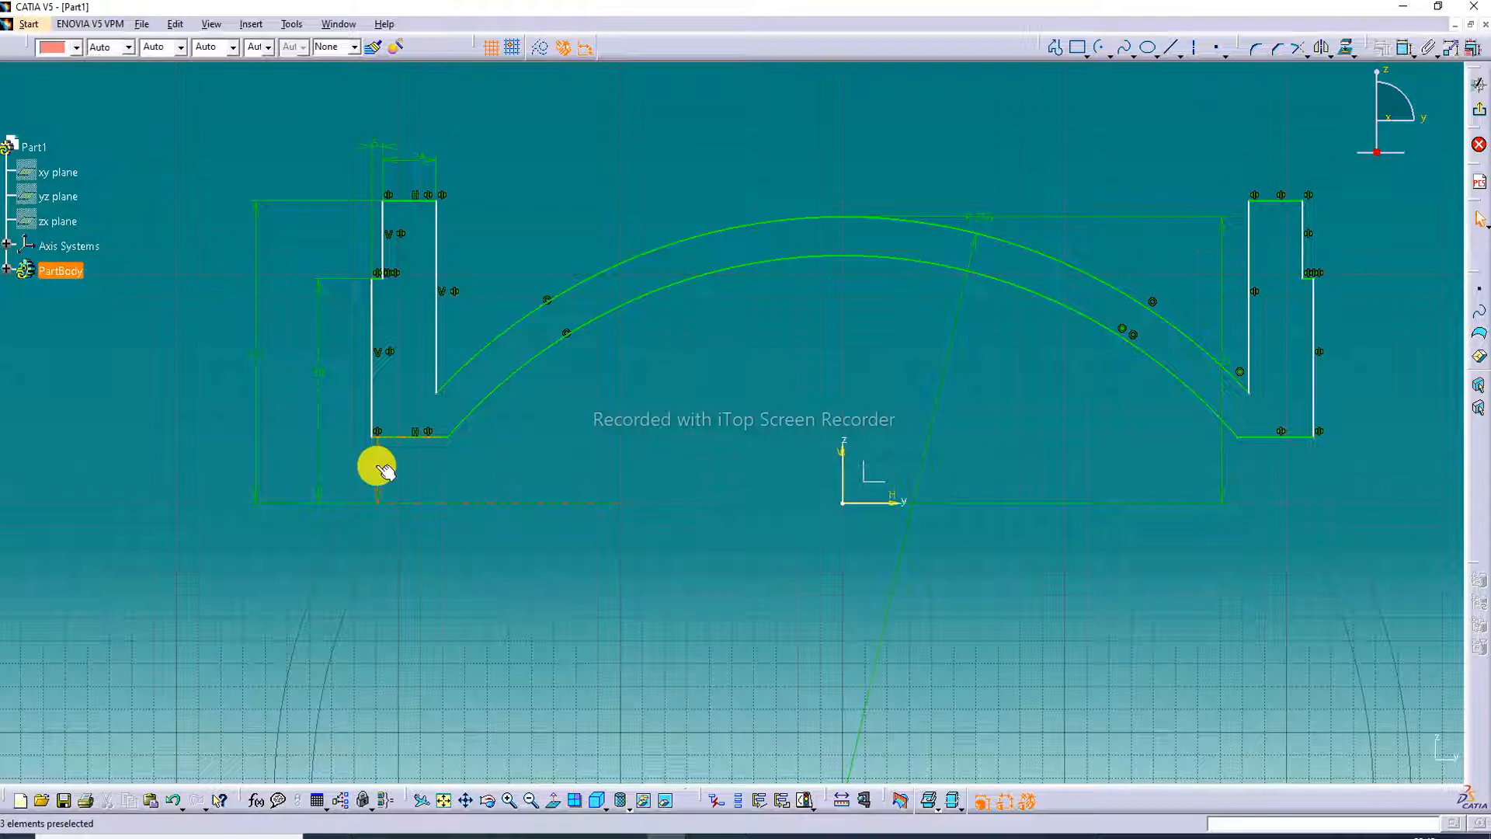
pyautogui.doubleClick(378, 470)
pyautogui.write('68')
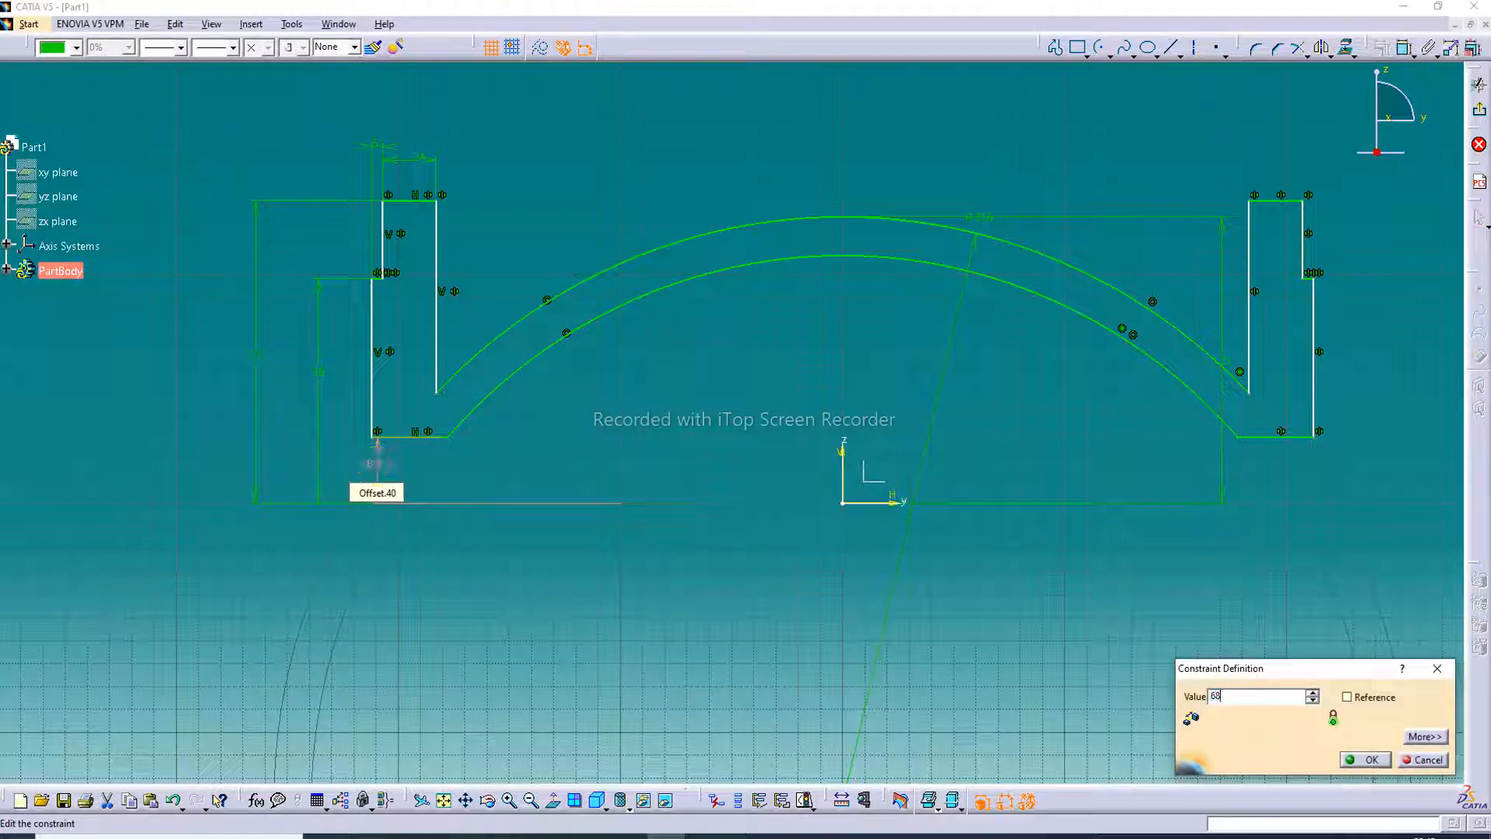
pyautogui.press('Return')
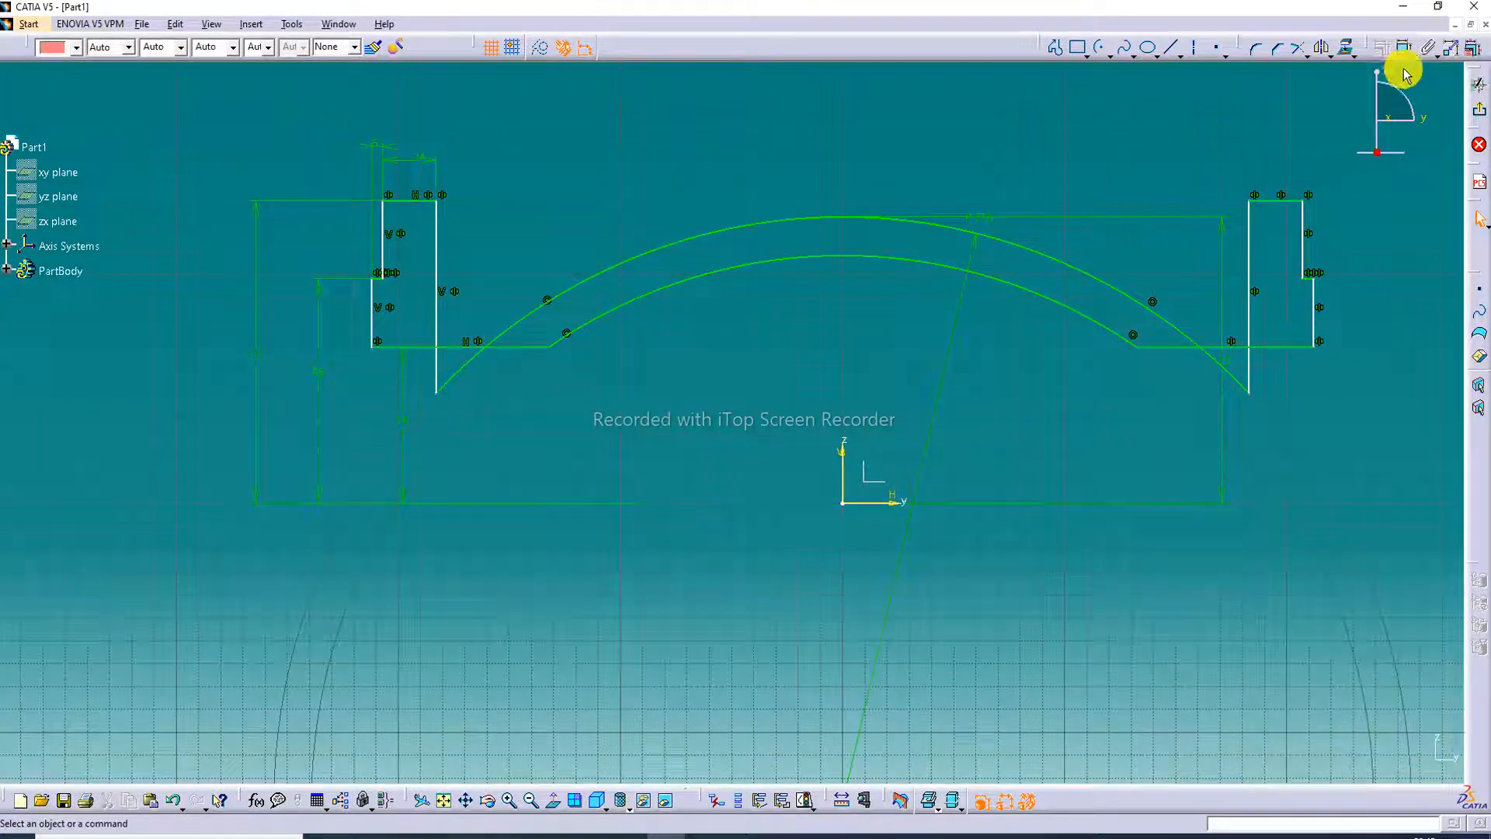
# Move the flange profile inward along the arcs until its inner vertical line meets the outer arc above the bottom line.
pyautogui.click(1407, 50)
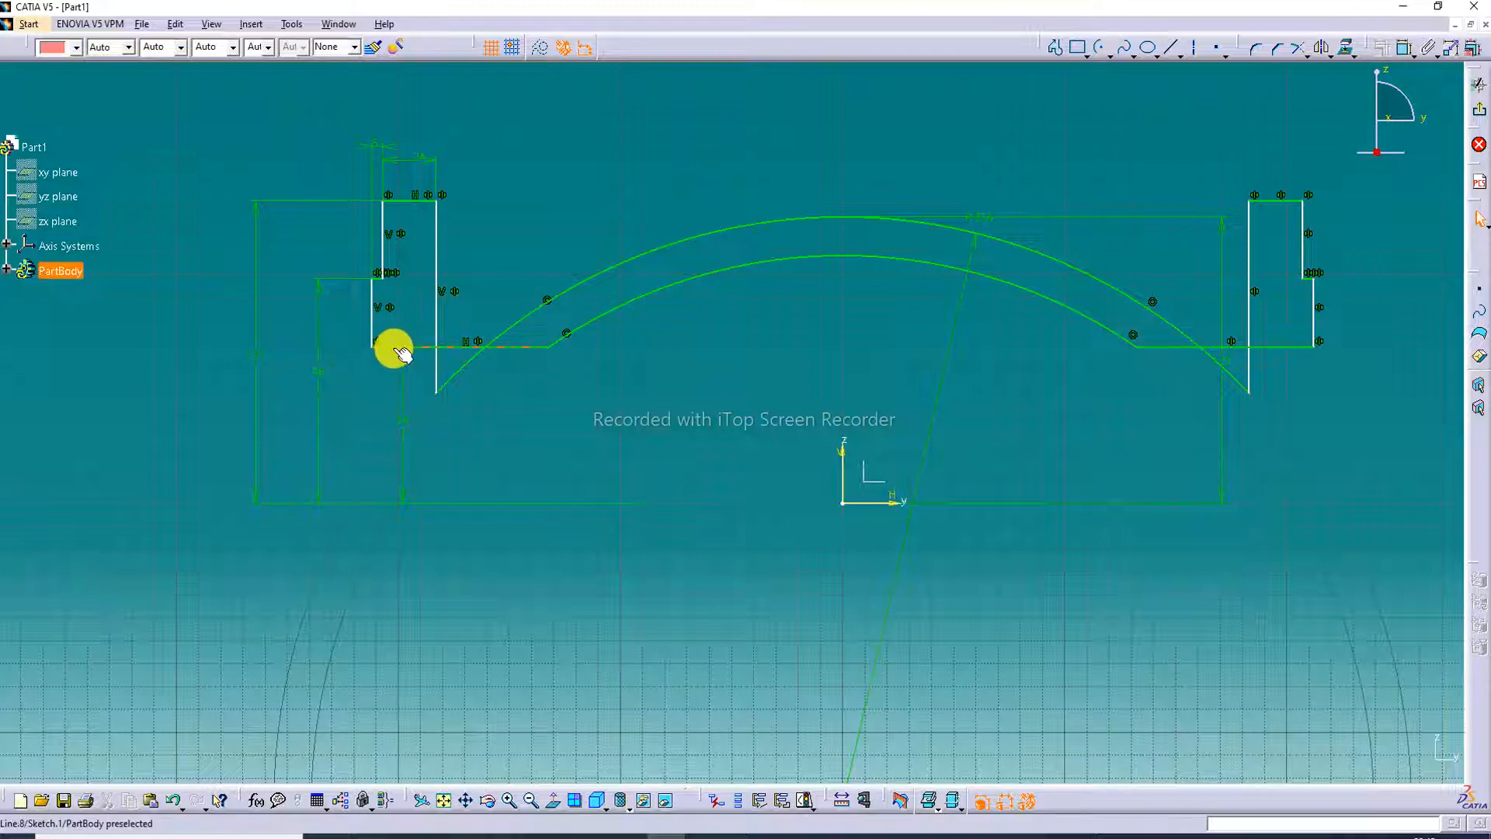
pyautogui.moveTo(437, 329); pyautogui.dragTo(475, 352)
pyautogui.moveTo(403, 203)
pyautogui.mouseDown()
pyautogui.moveTo(443, 77)
pyautogui.moveTo(487, 46)
pyautogui.moveTo(516, 74)
pyautogui.mouseUp()
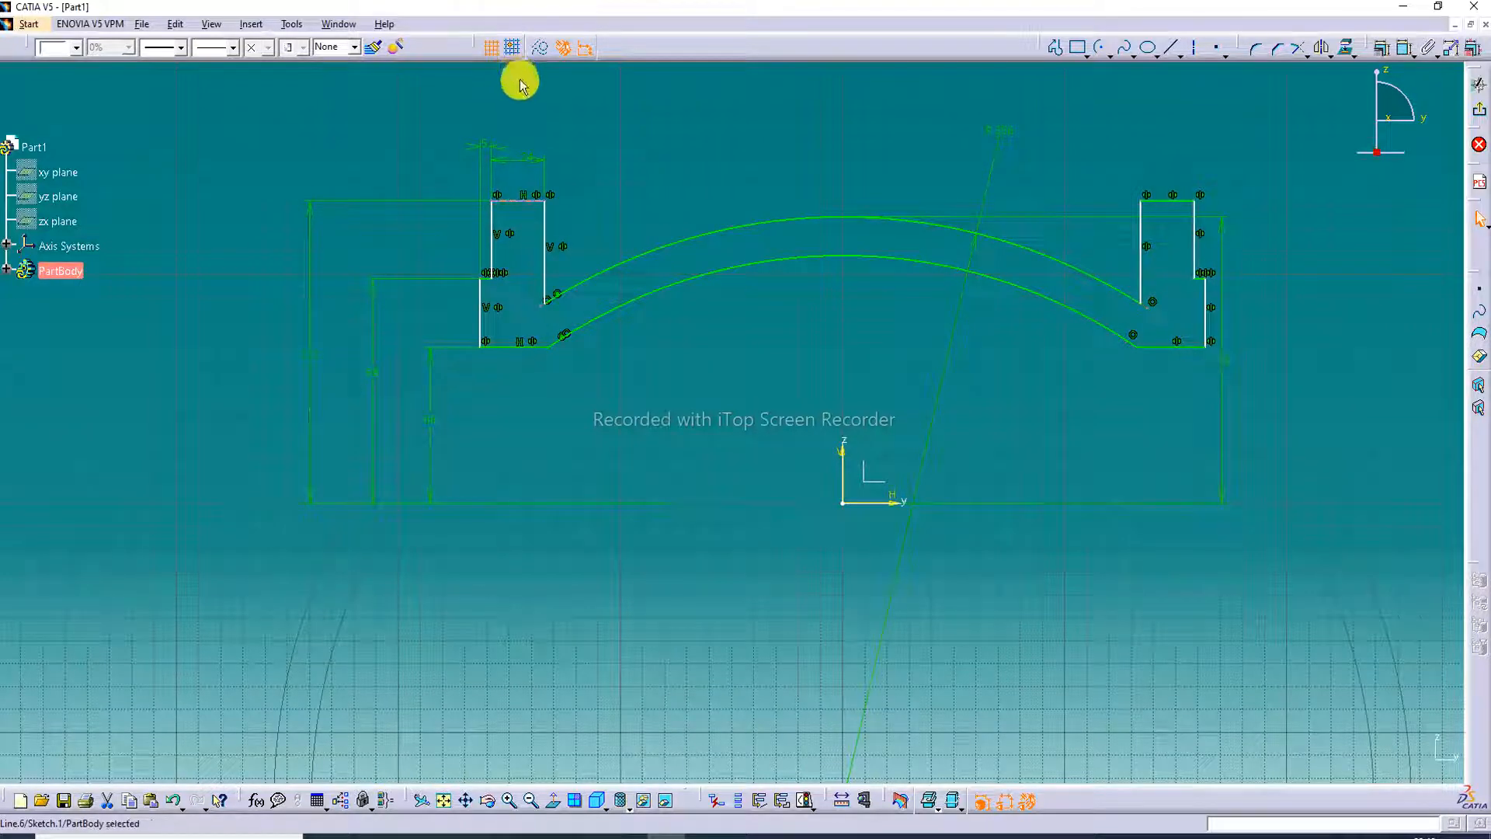
pyautogui.click(668, 148)
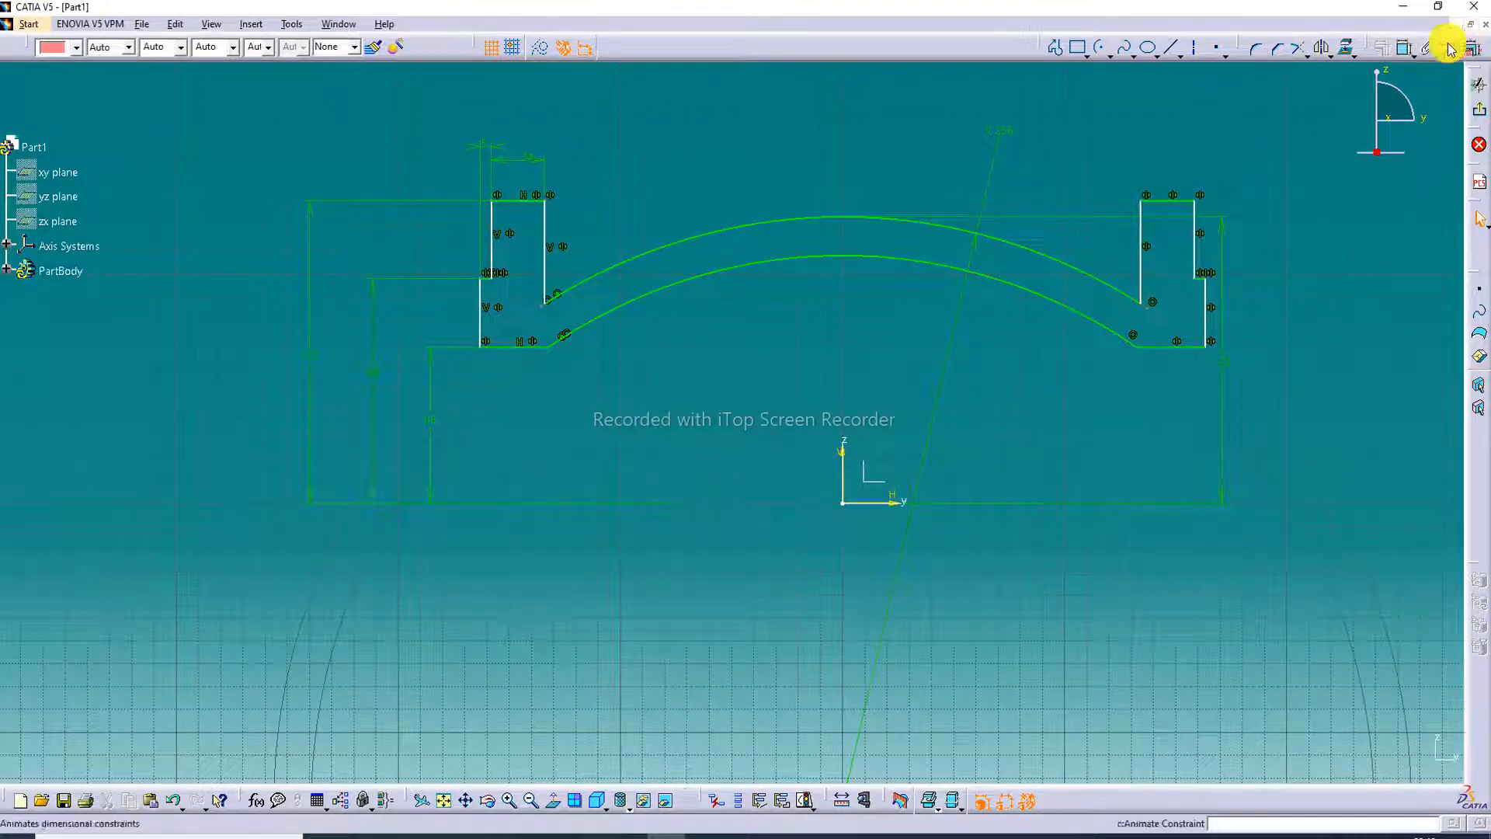
# Dimension the overall distance between the outer vertical lines of the two end flanges and set it to 368 mm.
pyautogui.click(1405, 50)
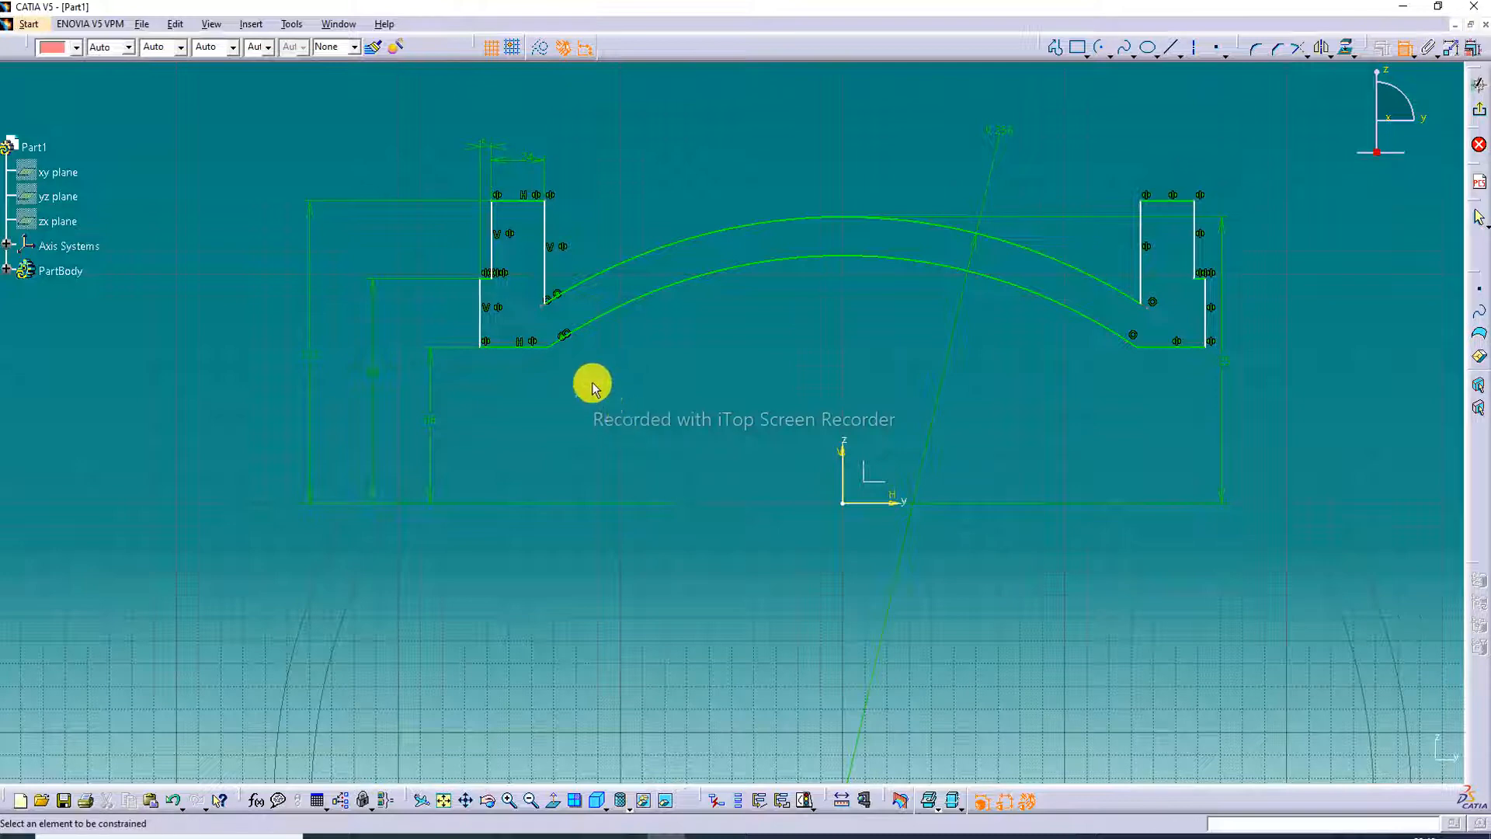
pyautogui.click(484, 317)
pyautogui.click(1208, 319)
pyautogui.click(806, 576)
pyautogui.doubleClick(807, 576)
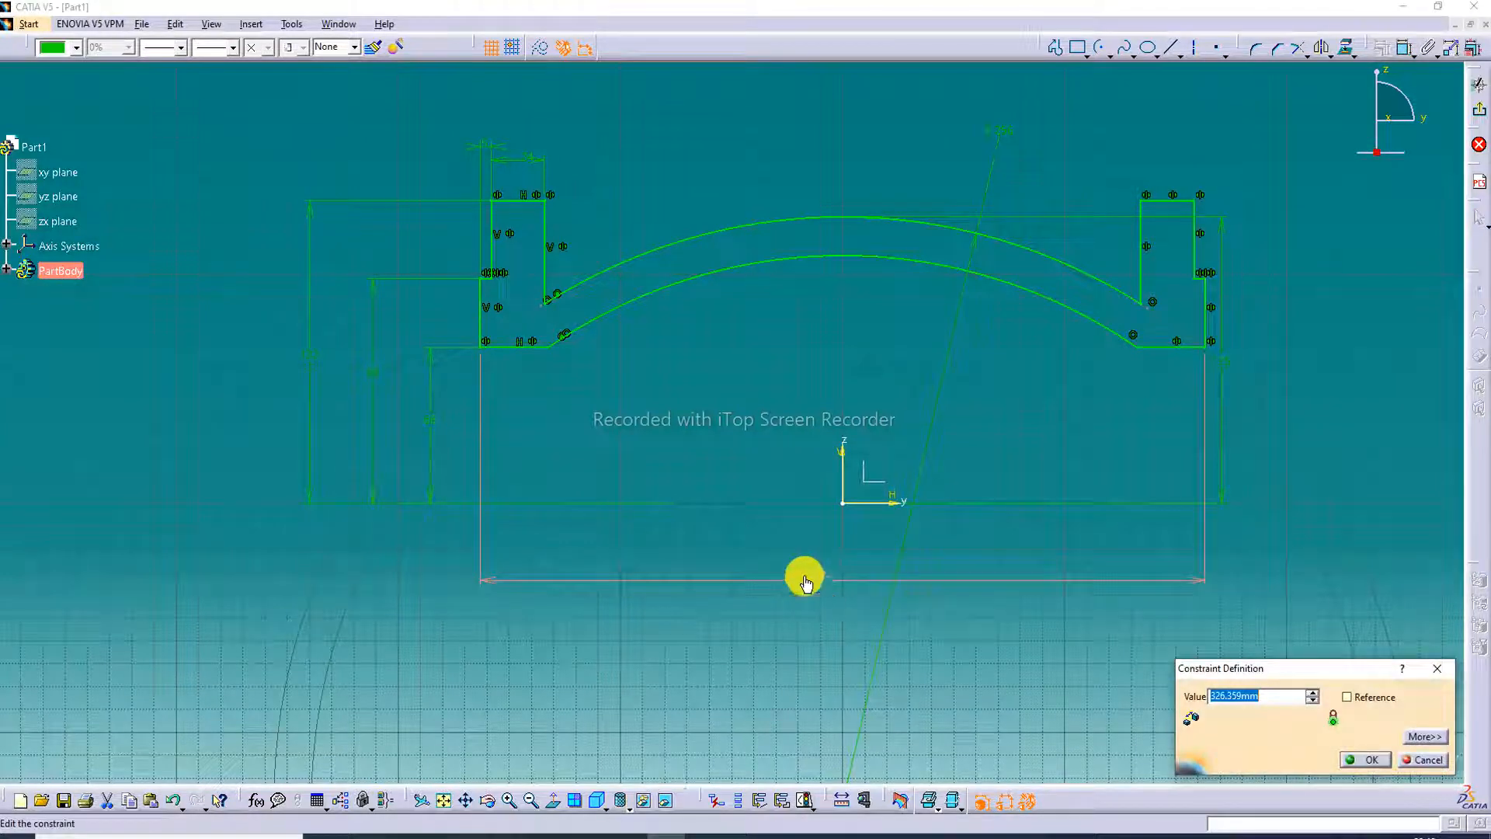
pyautogui.write('368')
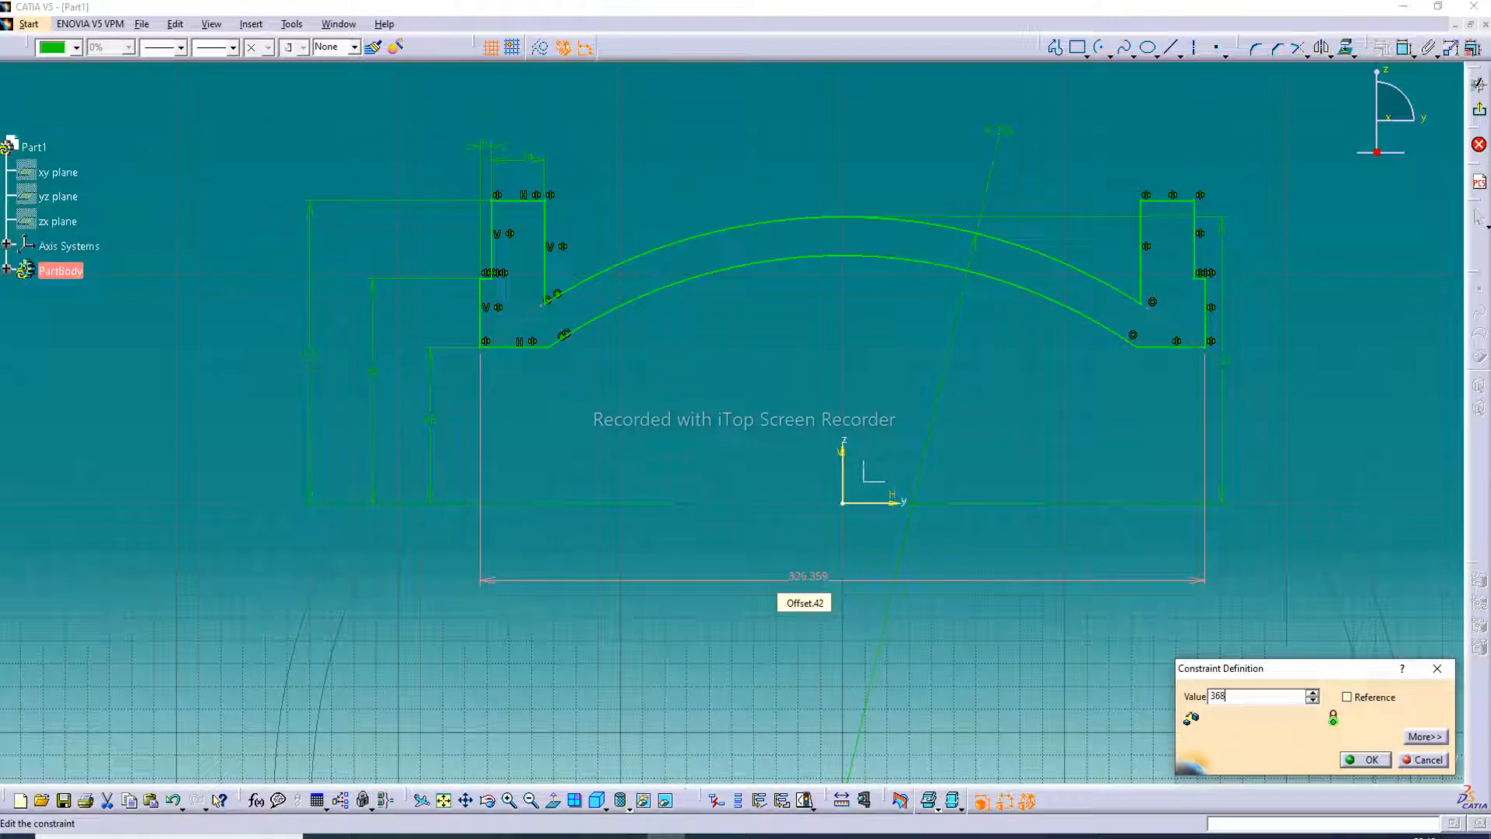
pyautogui.press('Return')
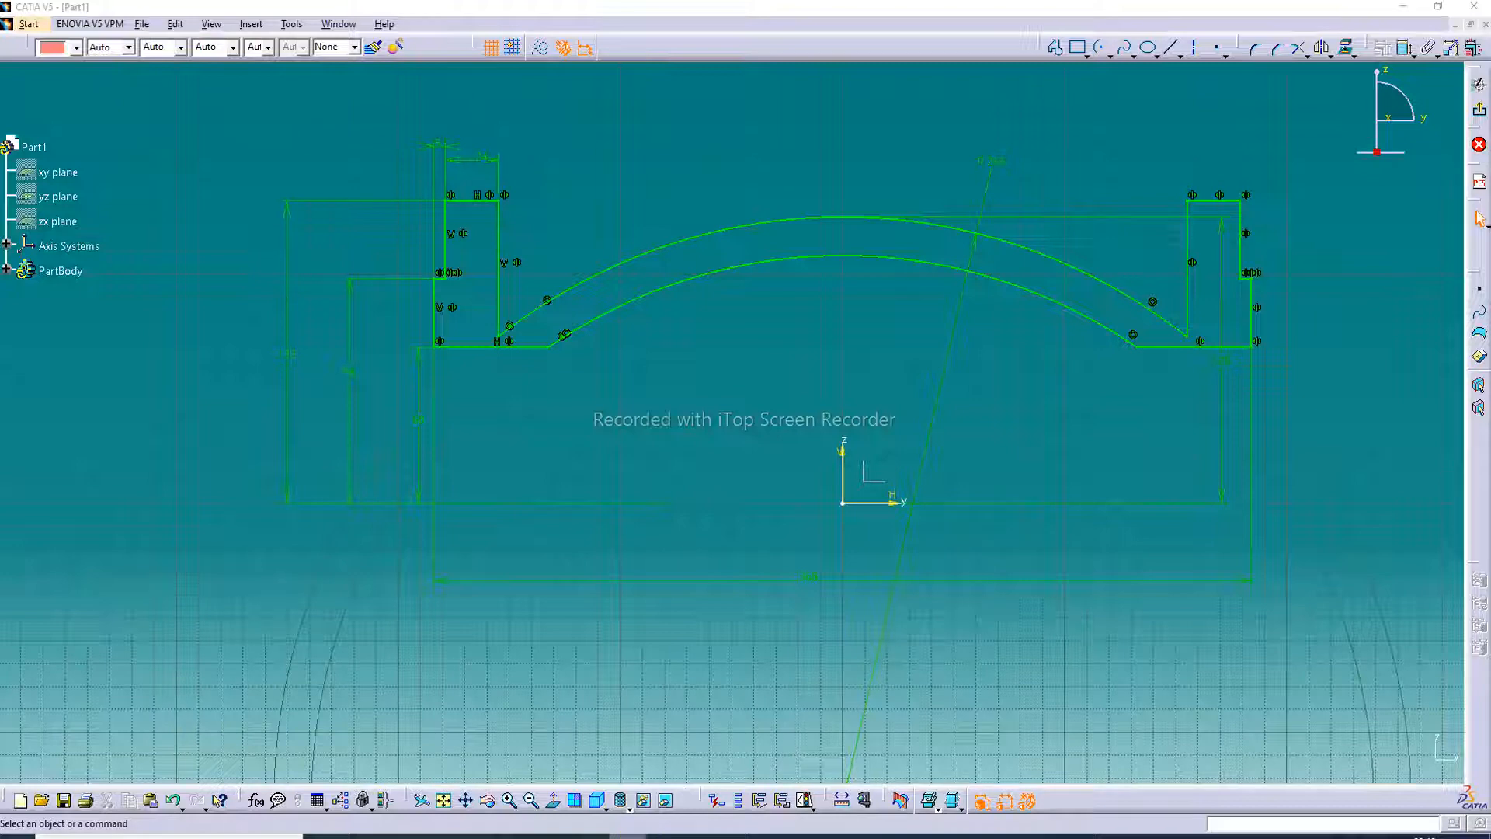
pyautogui.click(1290, 824)
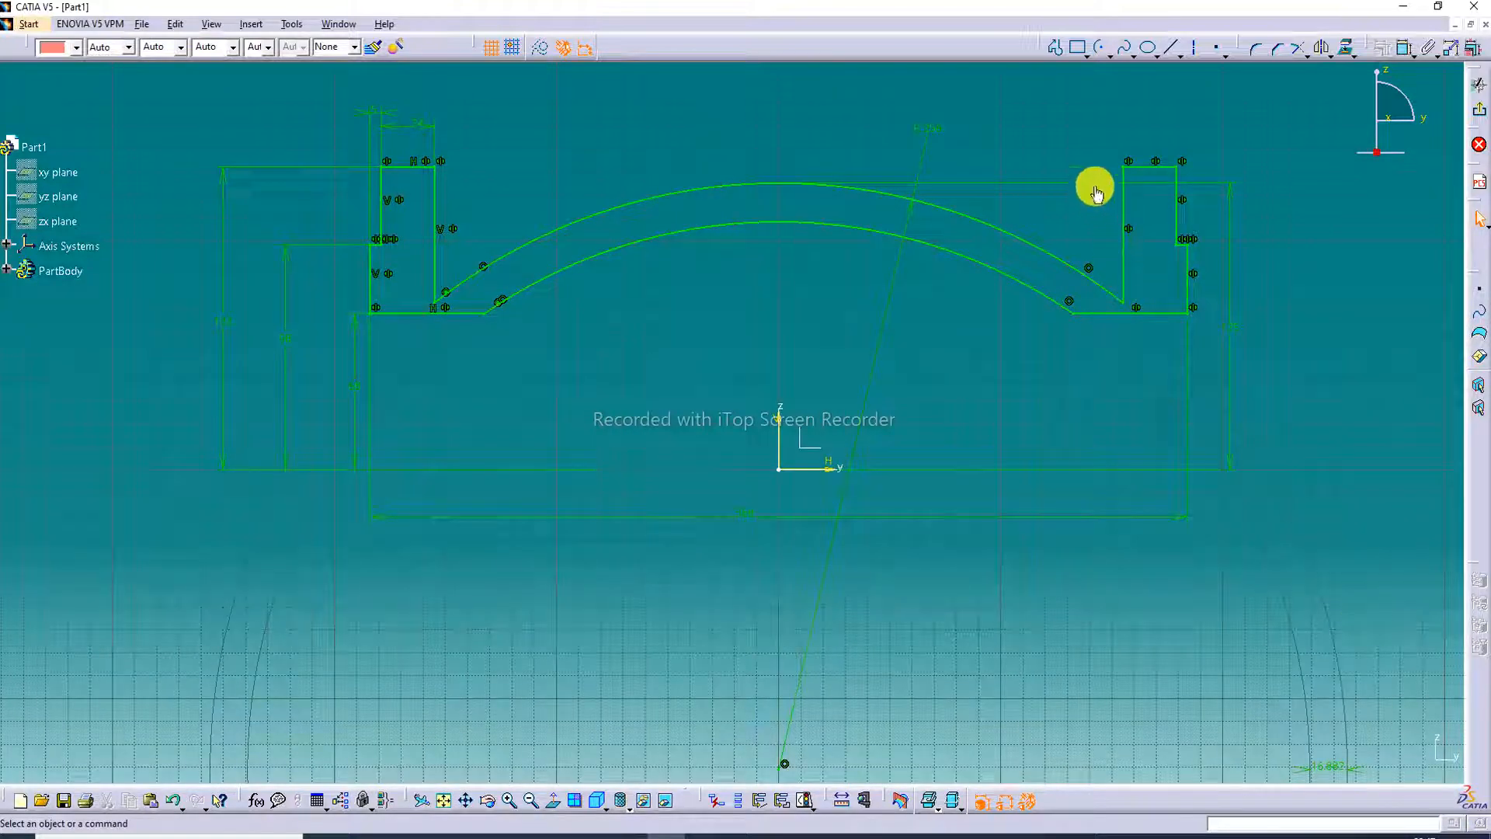
# Round the corner between the left flange's inner vertical line and the outer arc with a 12 mm radius.
pyautogui.click(1258, 52)
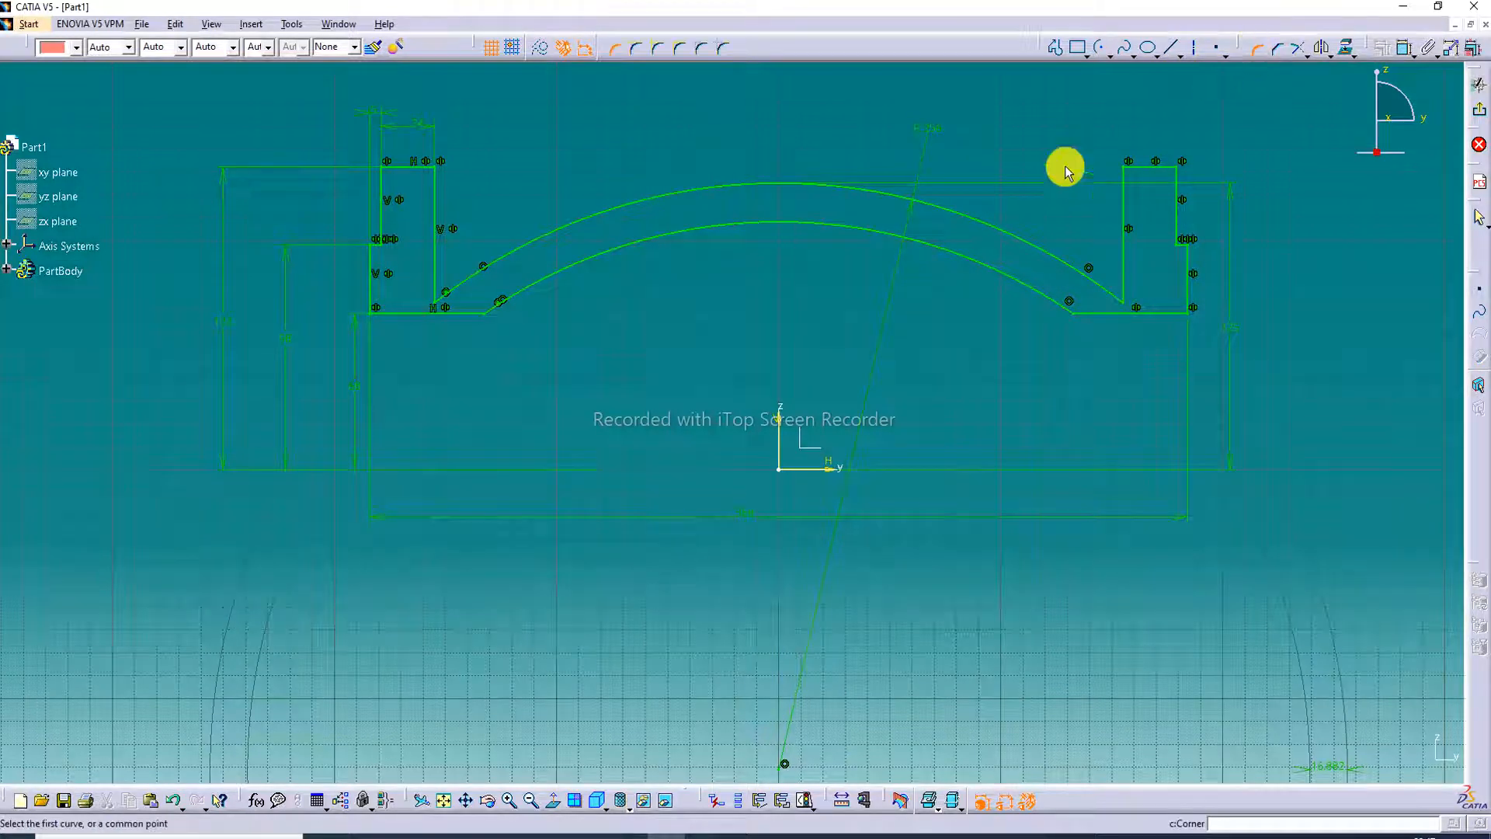
pyautogui.click(435, 282)
pyautogui.click(457, 281)
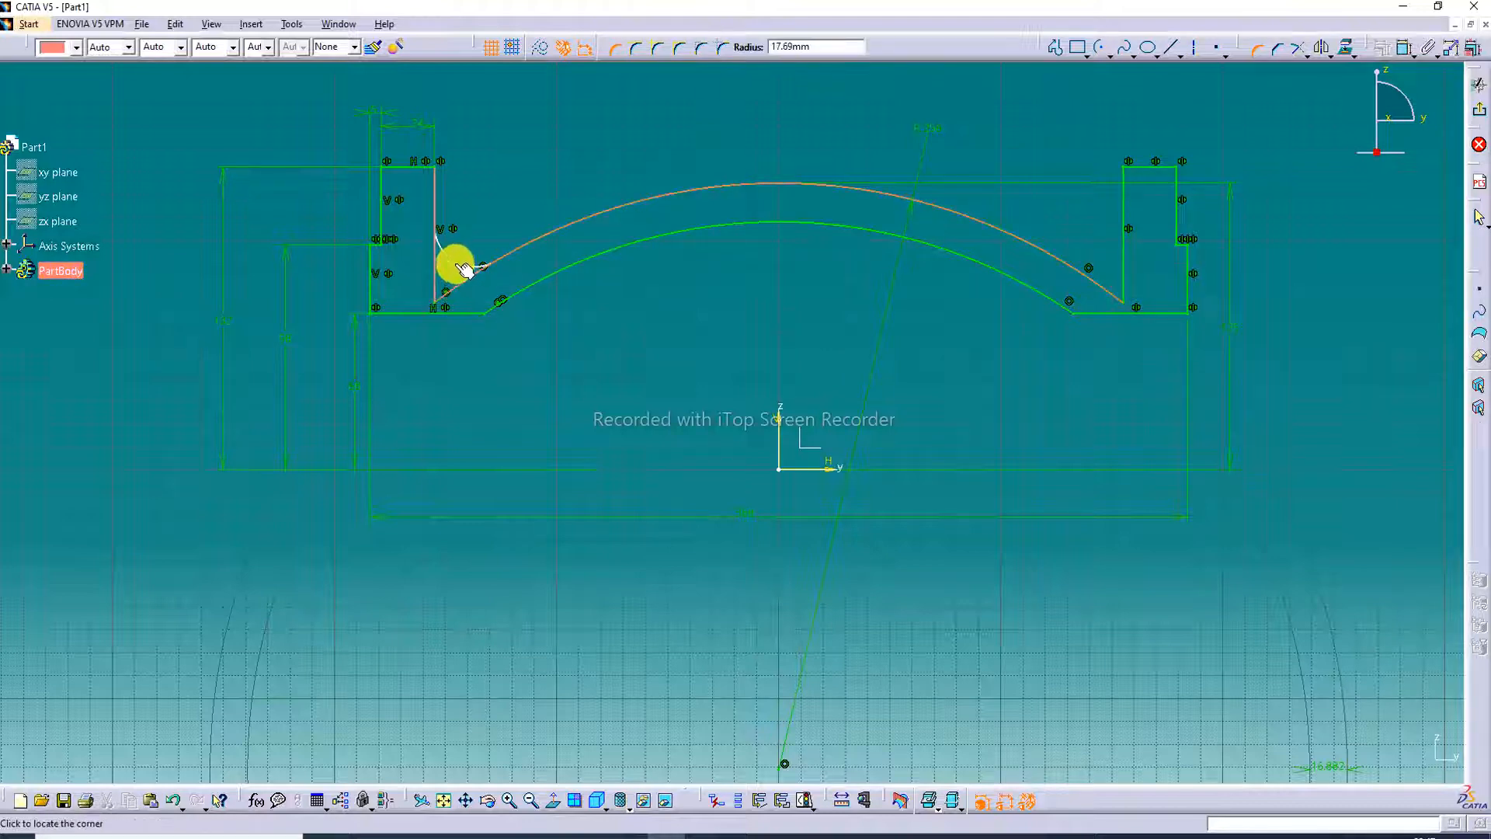
pyautogui.click(452, 272)
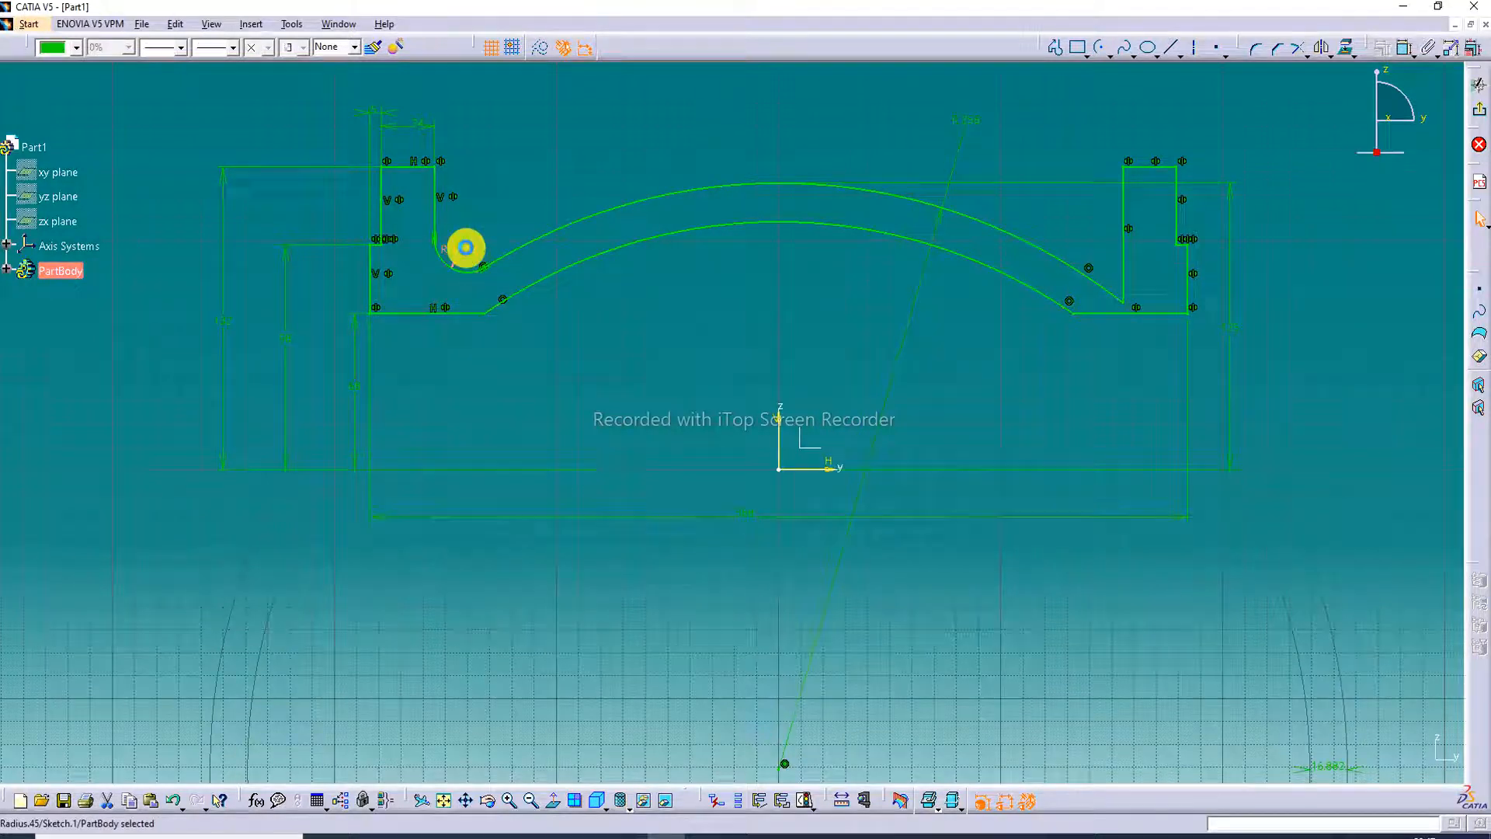
pyautogui.doubleClick(467, 255)
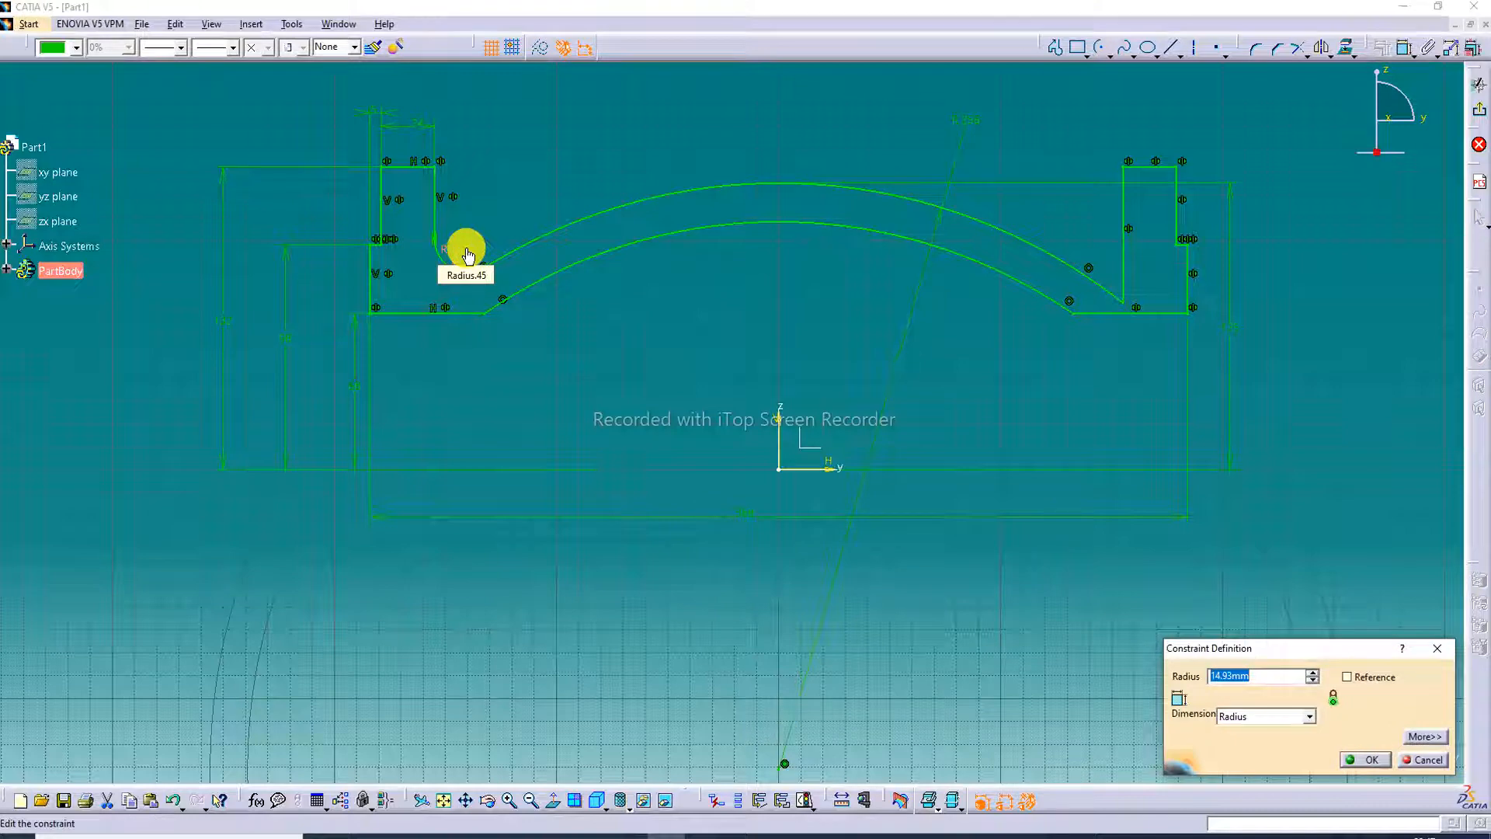
pyautogui.write('12')
pyautogui.press('Return')
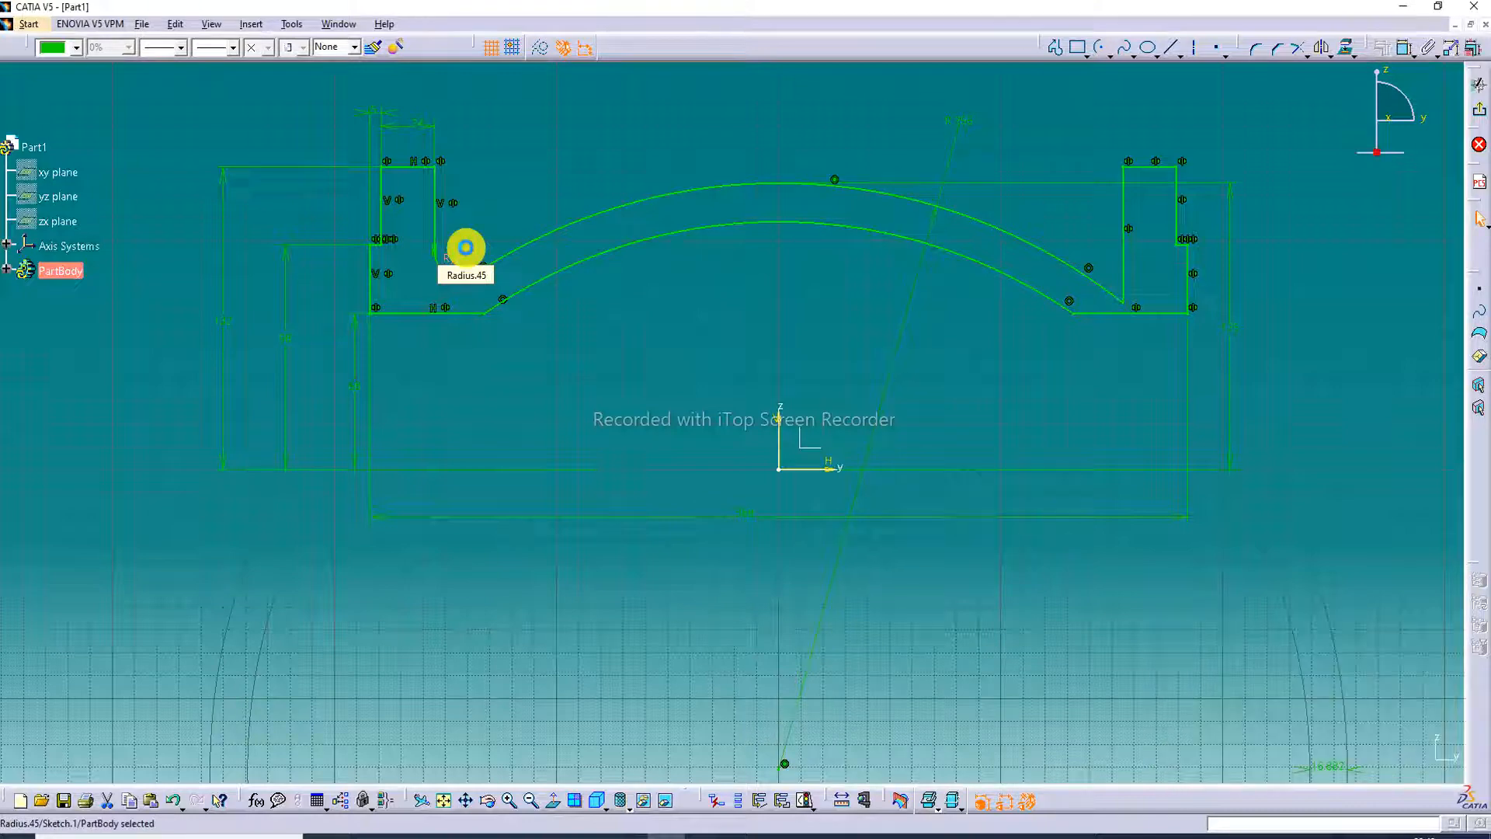
# Add a 12 mm radius corner where the outer arc meets the right flange's inner vertical line.
pyautogui.click(1258, 47)
pyautogui.click(1124, 274)
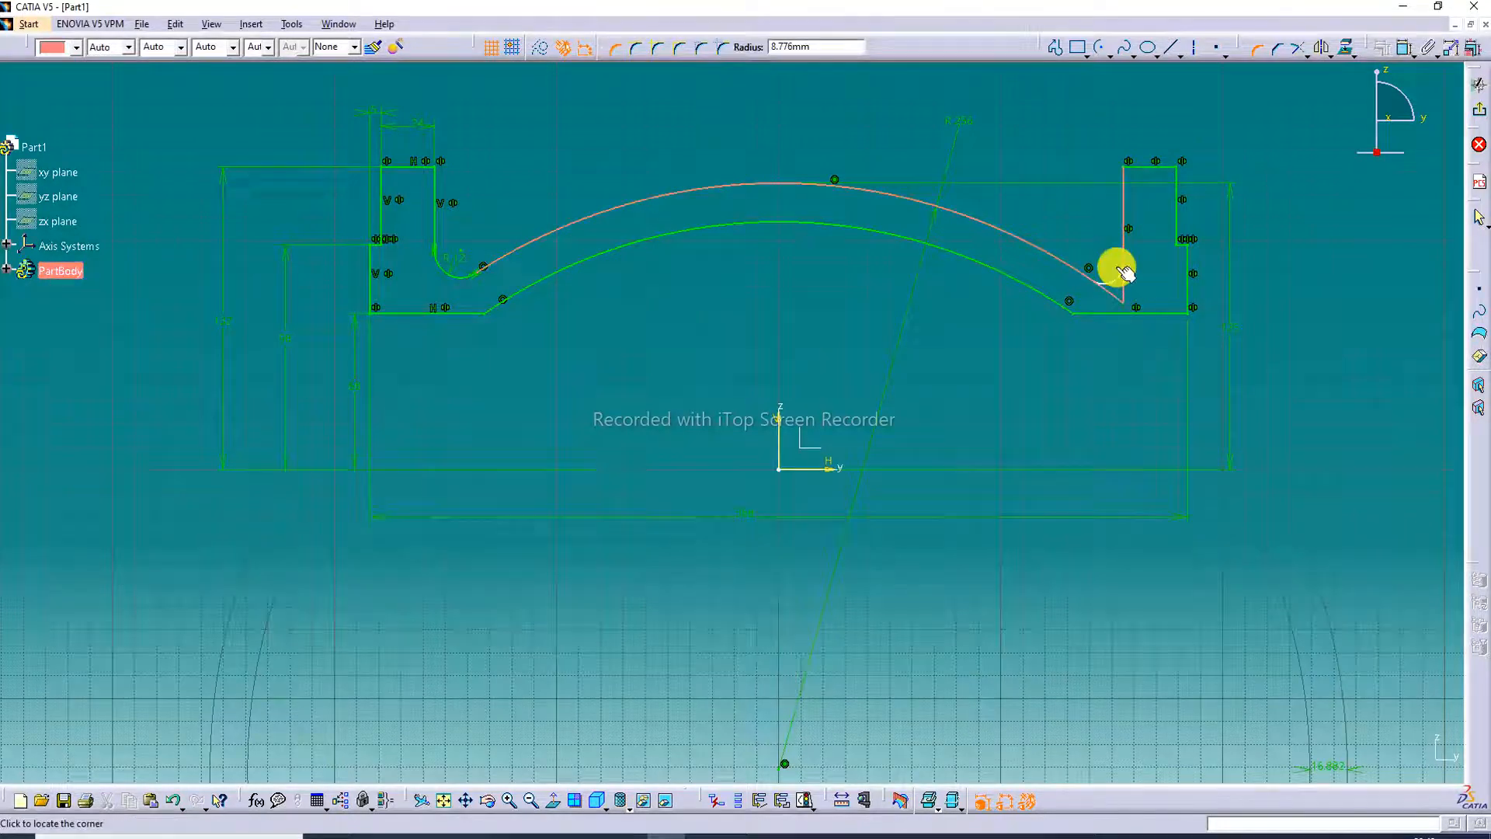
pyautogui.click(1113, 264)
pyautogui.doubleClick(1103, 254)
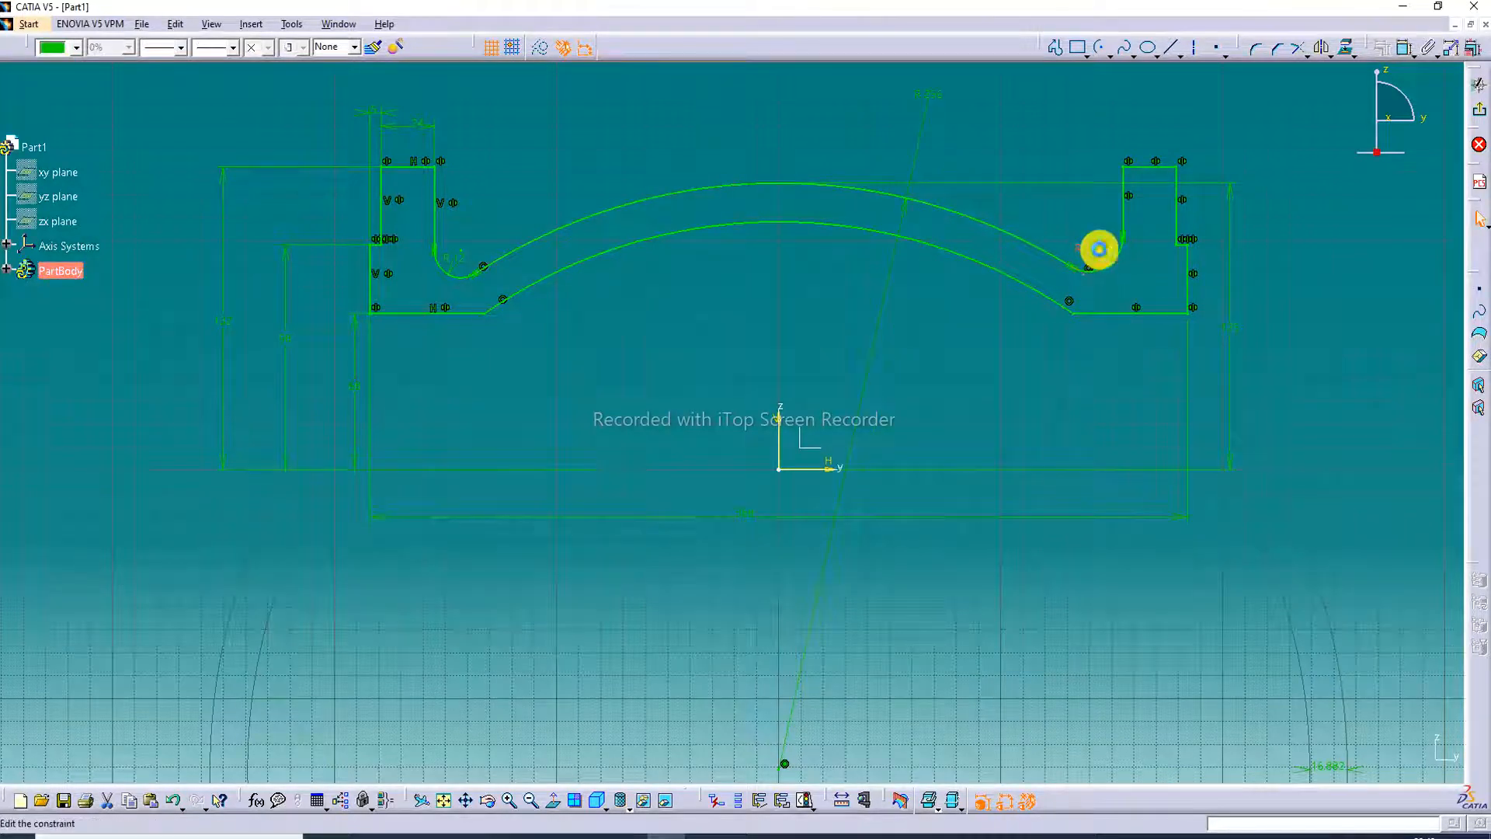
pyautogui.write('12')
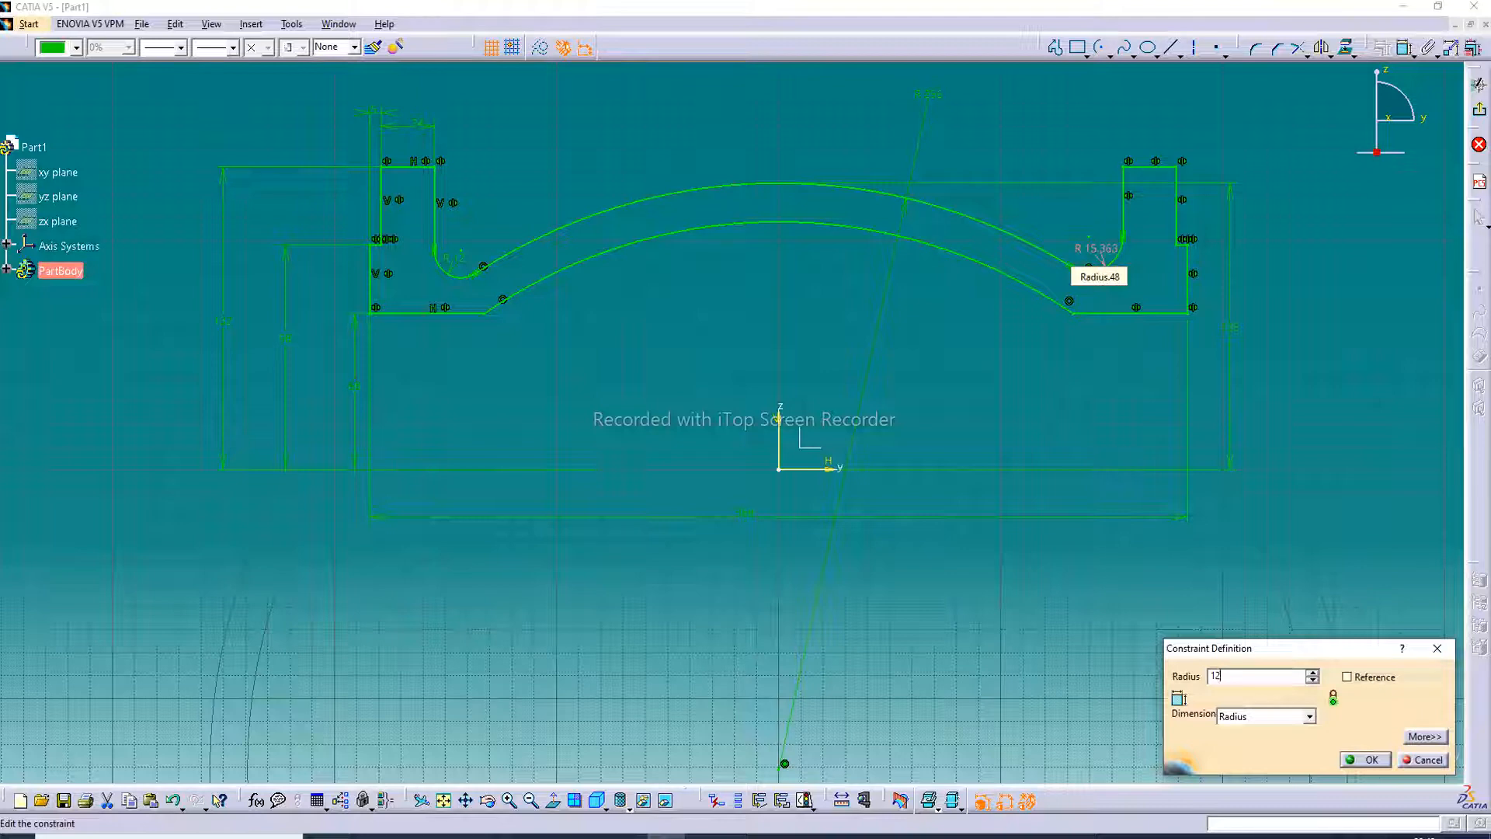
pyautogui.press('Return')
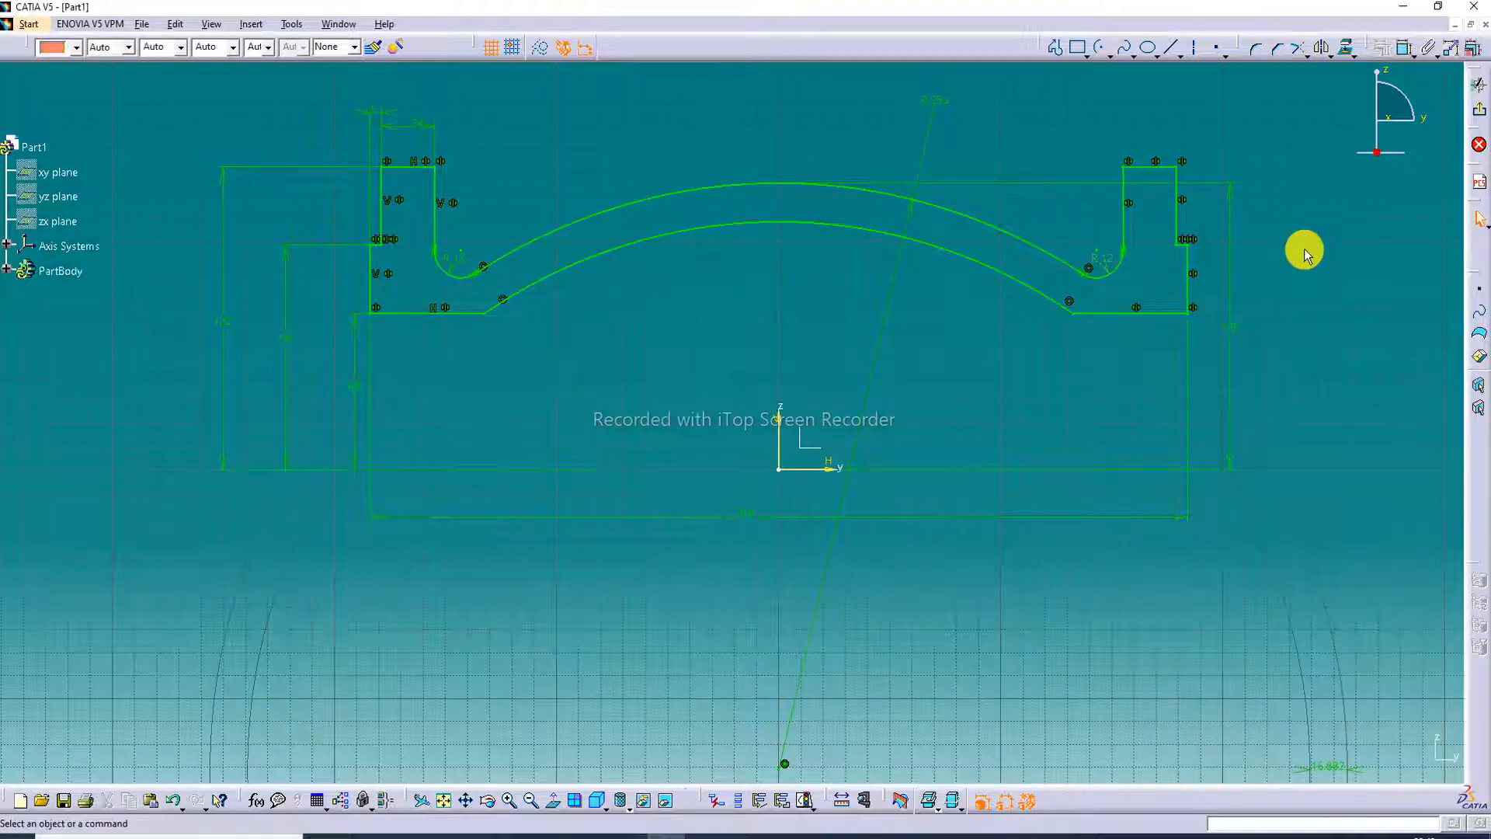
# Set the offset between the inner and outer arcs to 18 mm.
pyautogui.moveTo(689, 400); pyautogui.dragTo(684, 437, button='middle')
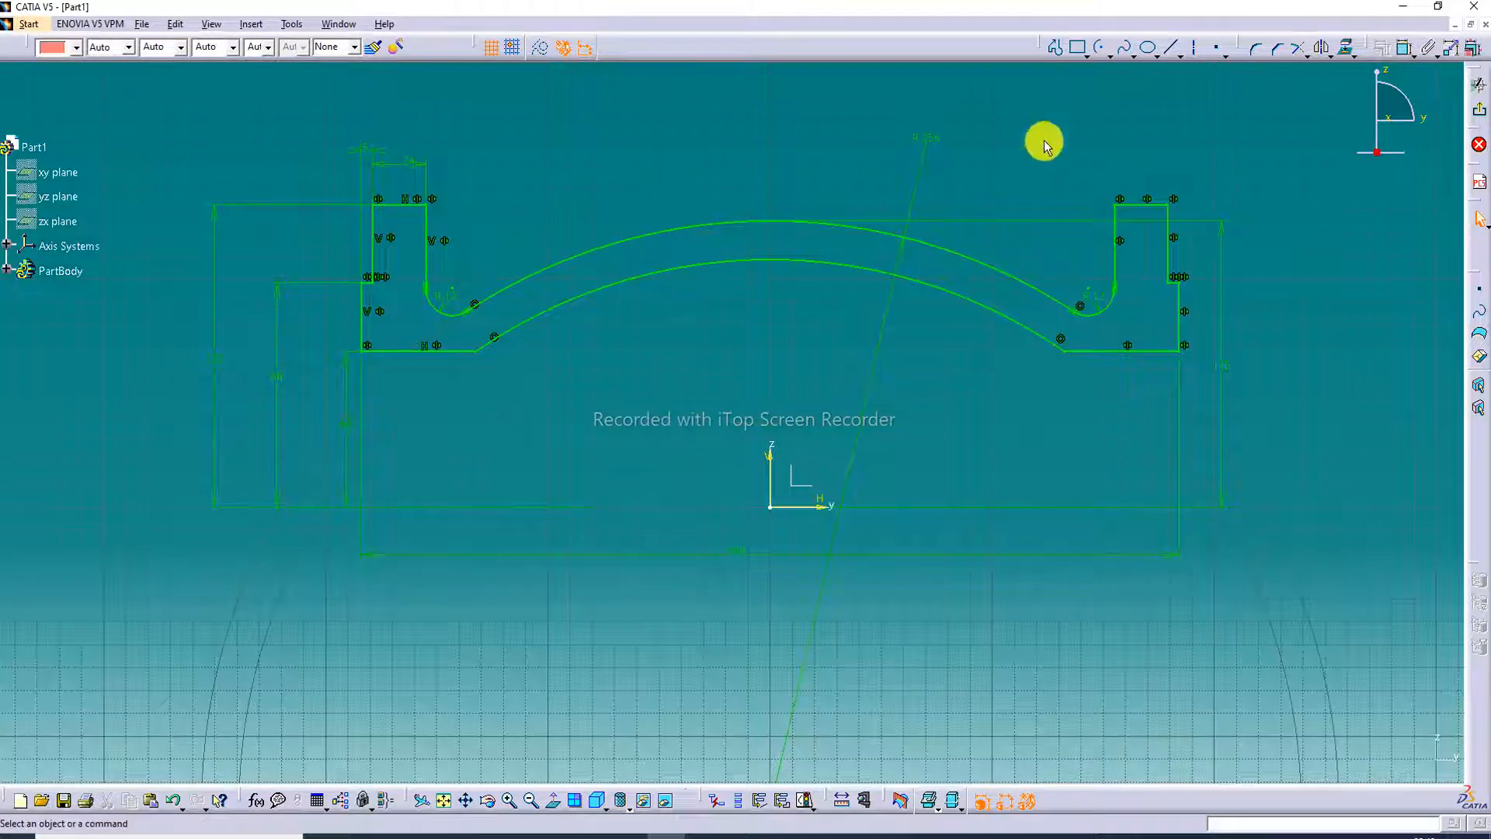
pyautogui.moveTo(1157, 483); pyautogui.dragTo(1024, 414, button='middle')
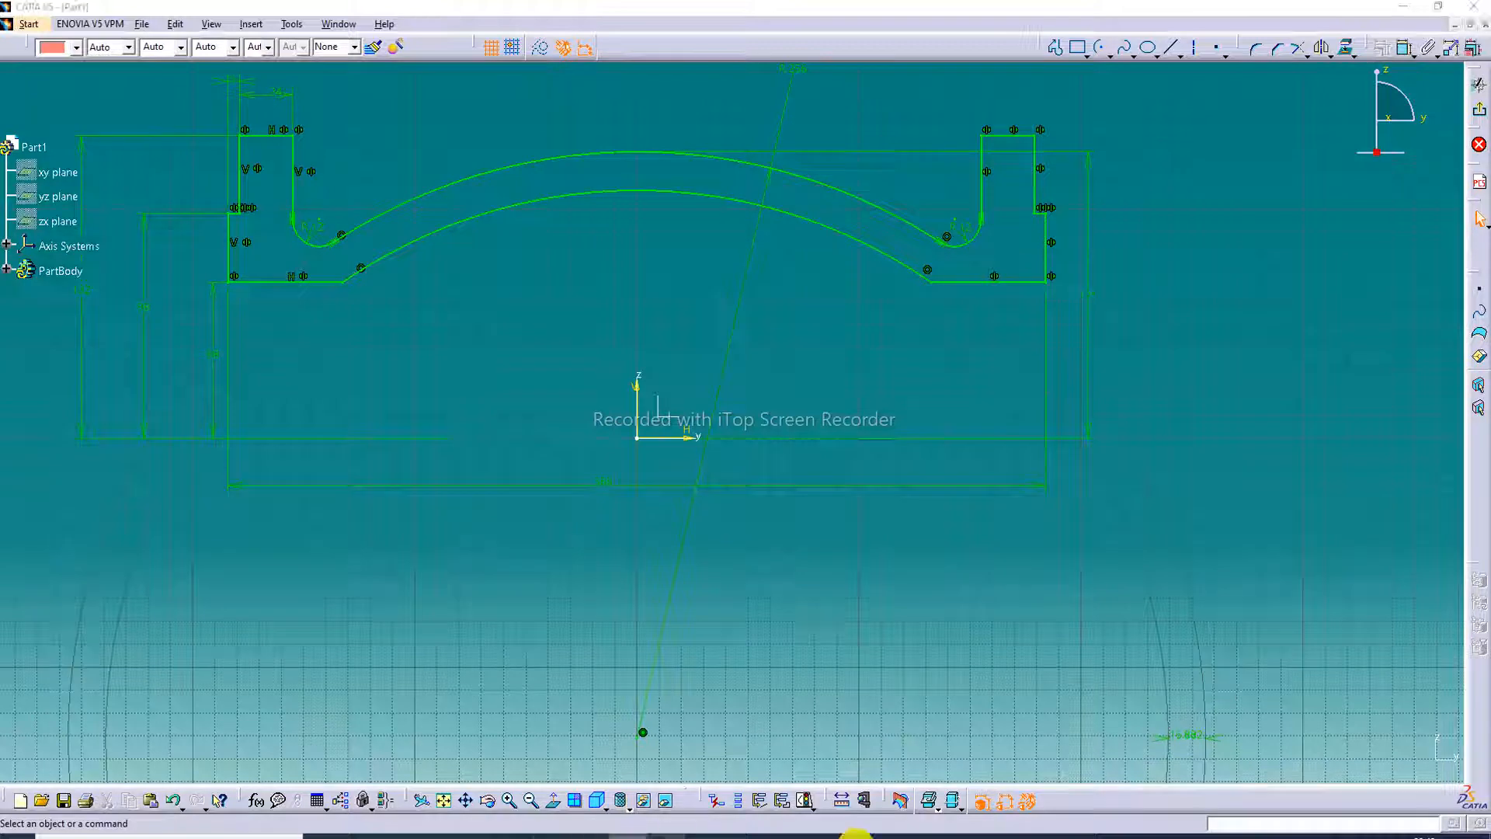
pyautogui.click(1292, 821)
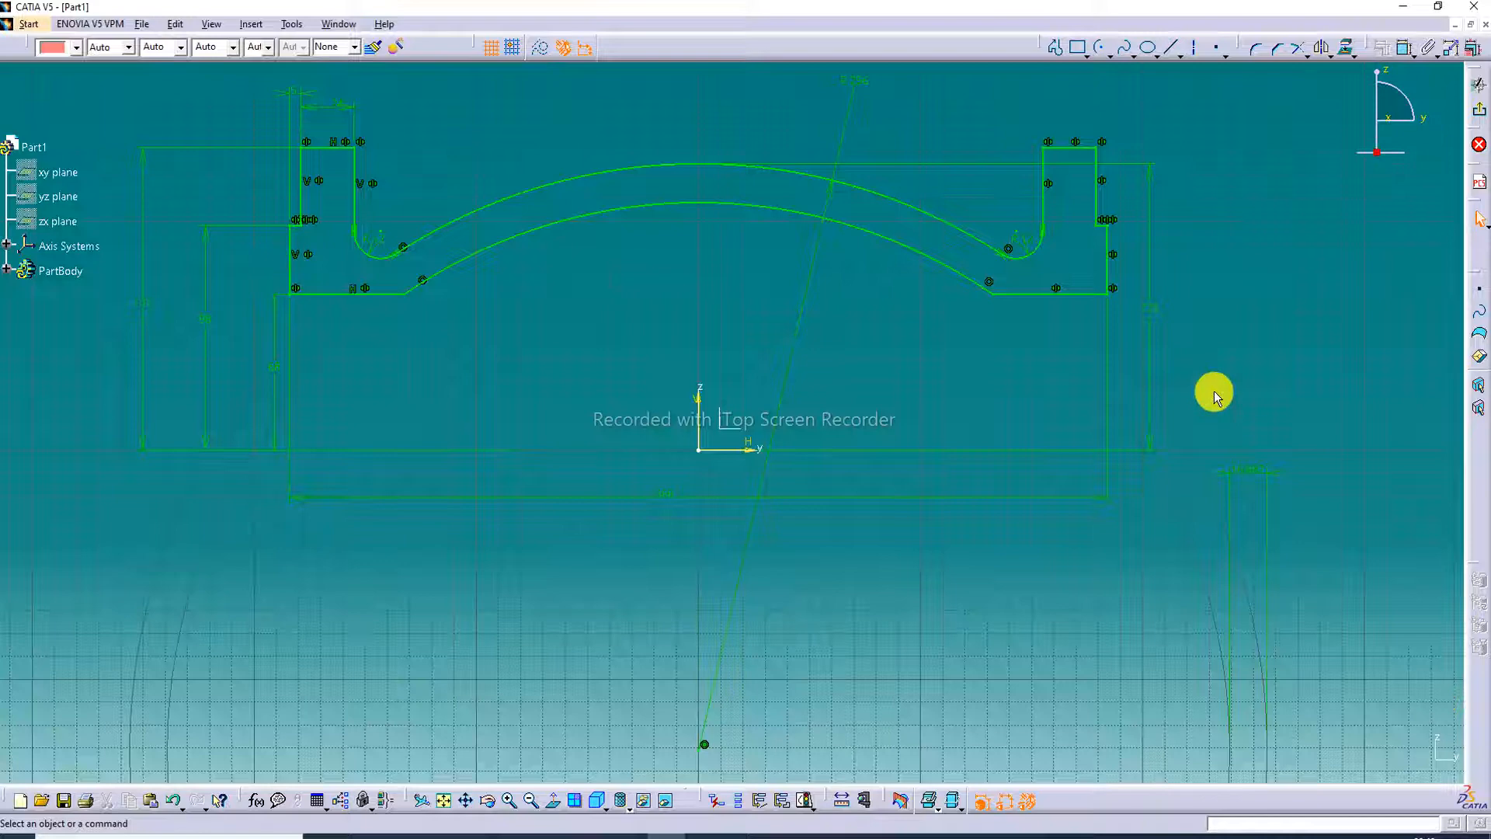
pyautogui.moveTo(962, 403); pyautogui.dragTo(972, 430, button='middle')
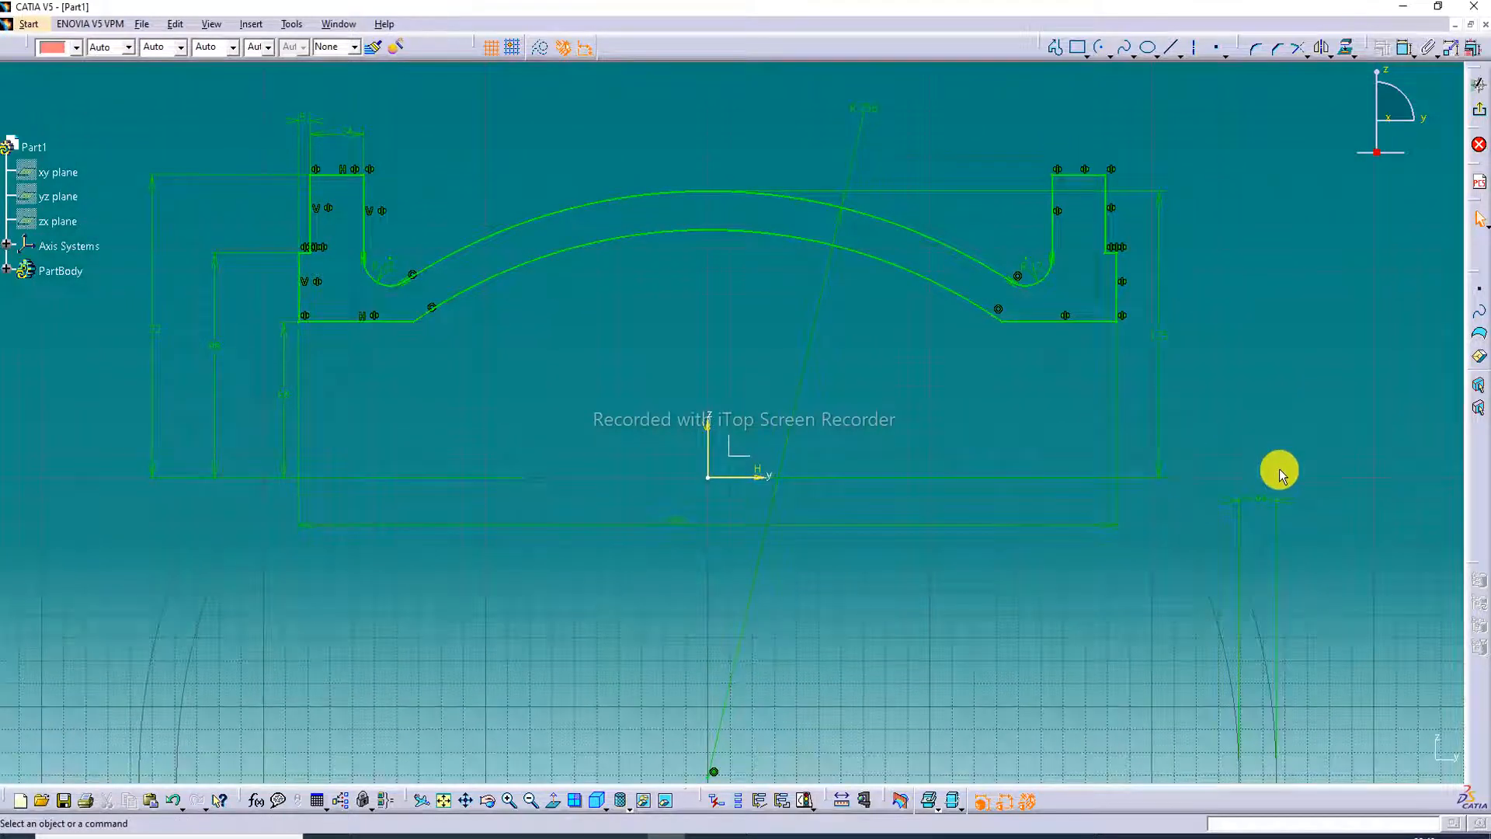
pyautogui.doubleClick(1260, 500)
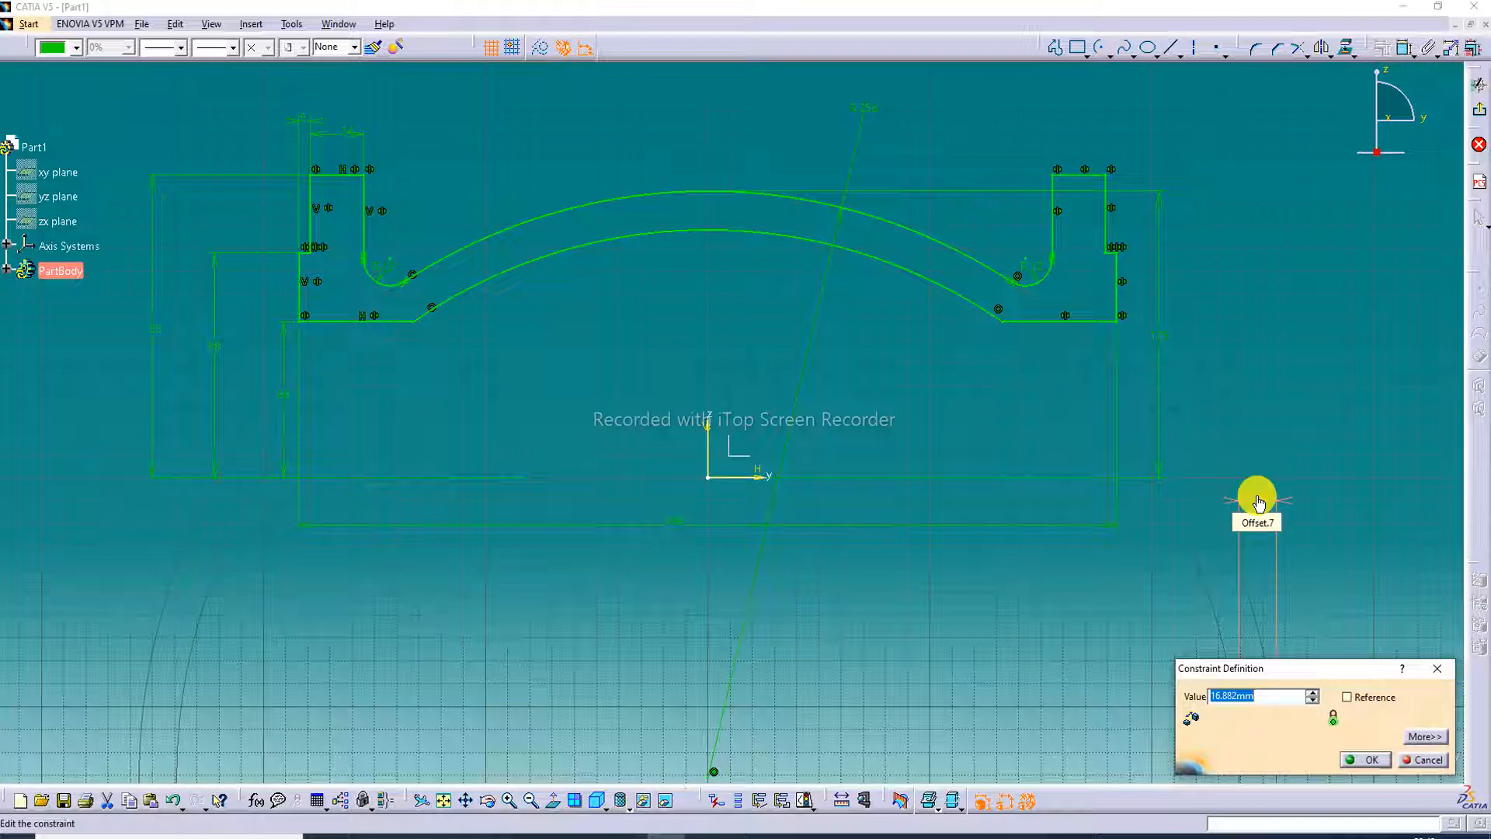
pyautogui.write('18')
pyautogui.press('Return')
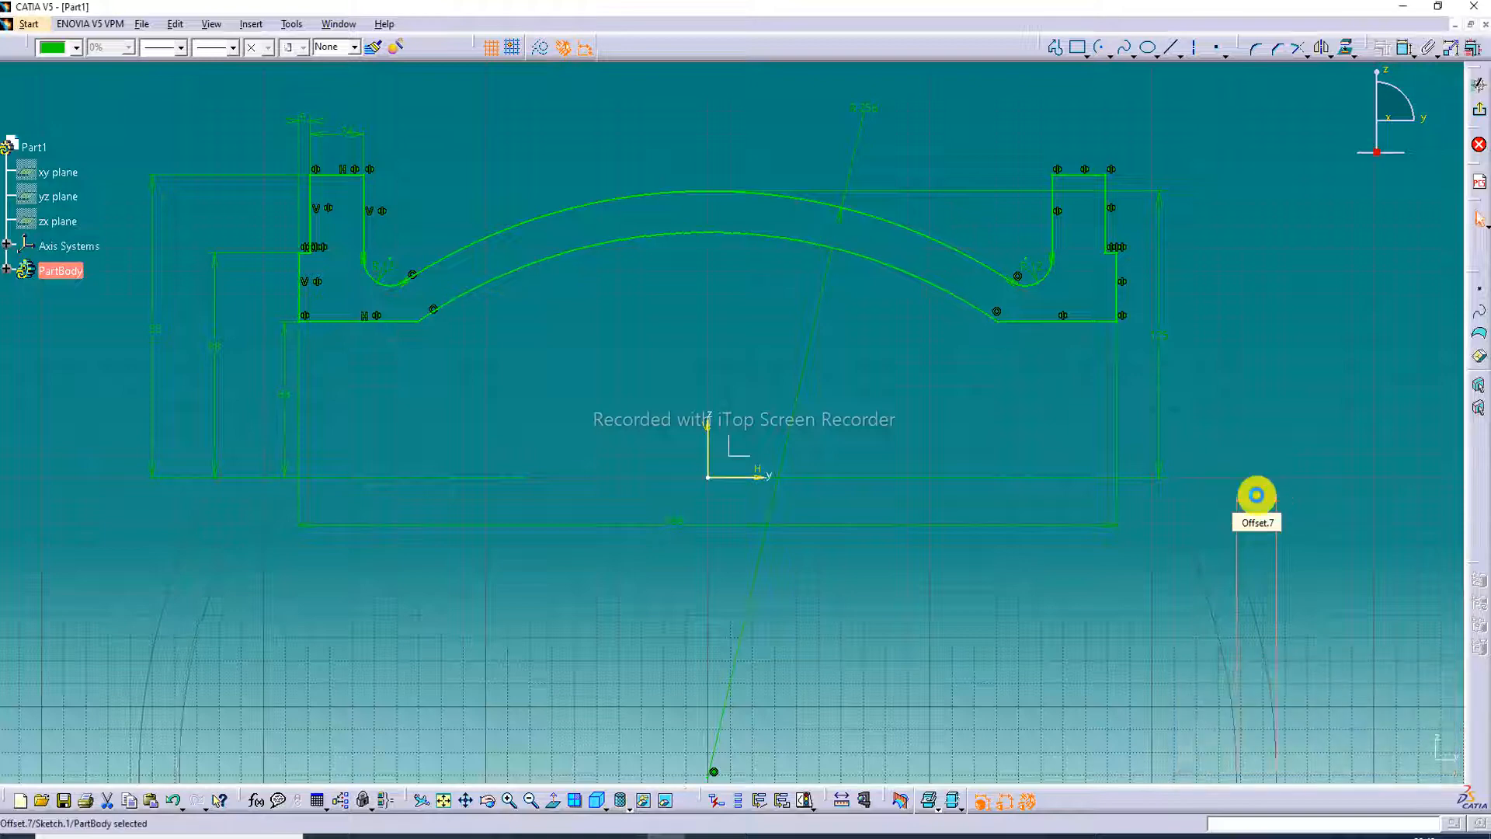
# Delete the arcs' existing offset dimension and dimension the distance between the outer and inner arcs, placing it between them.
pyautogui.click(1260, 501)
pyautogui.press('Delete')
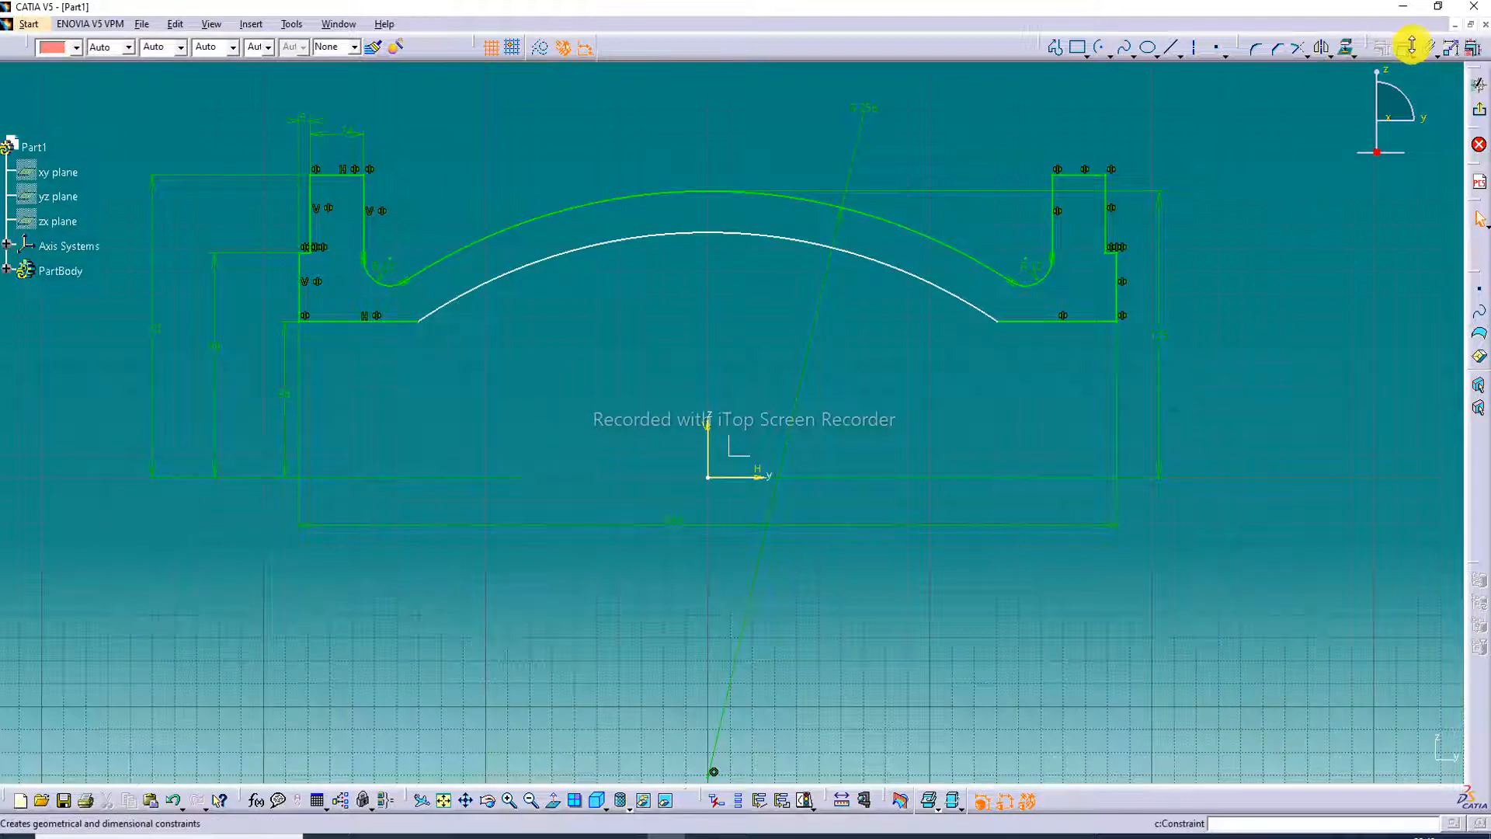
pyautogui.click(1347, 48)
pyautogui.click(930, 239)
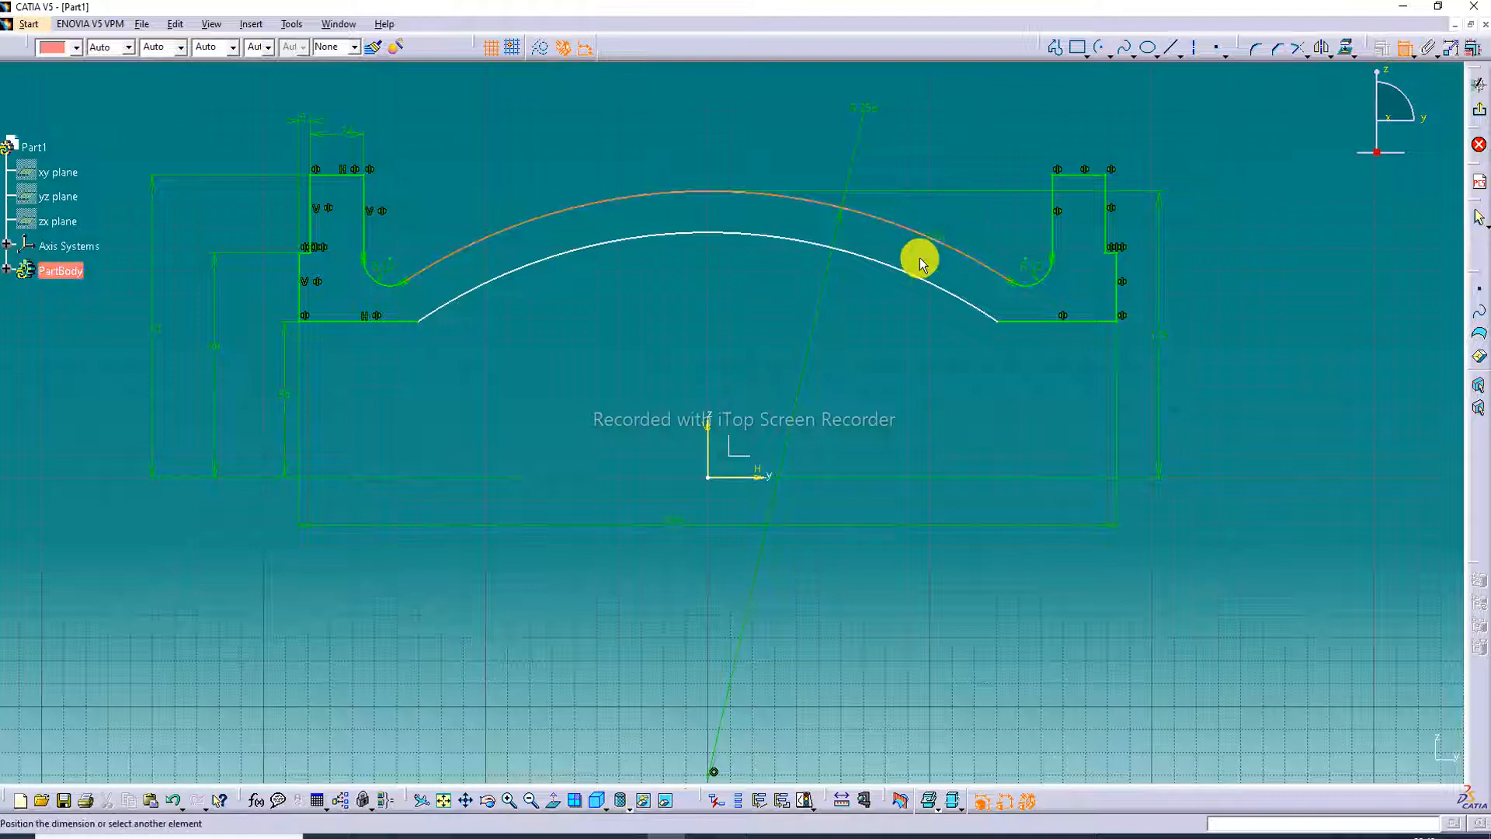
pyautogui.click(907, 265)
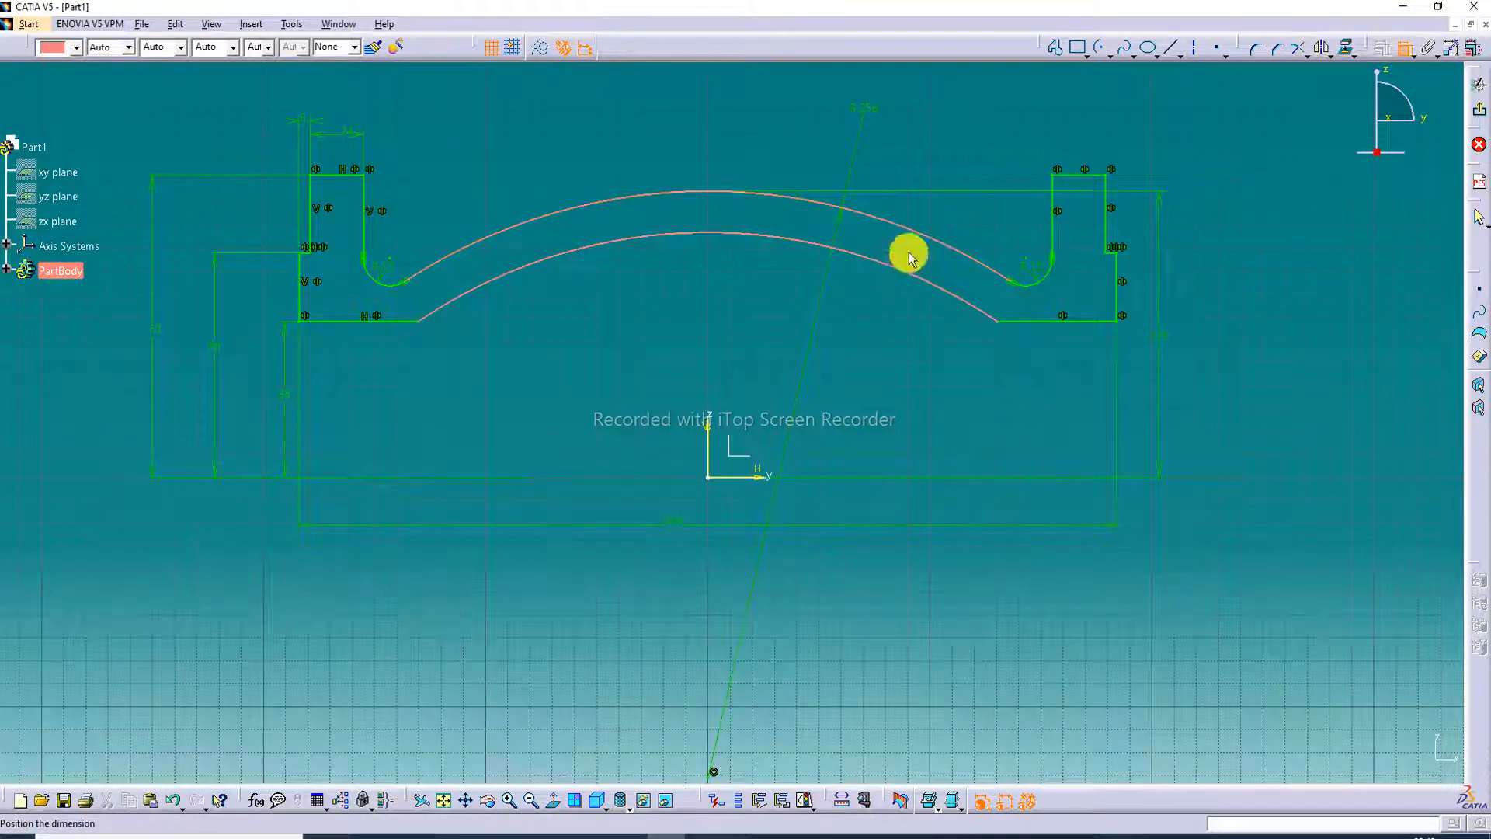
pyautogui.click(909, 256)
# Constrain the inner and outer arcs of the profile to be concentric.
pyautogui.click(1414, 48)
pyautogui.click(933, 241)
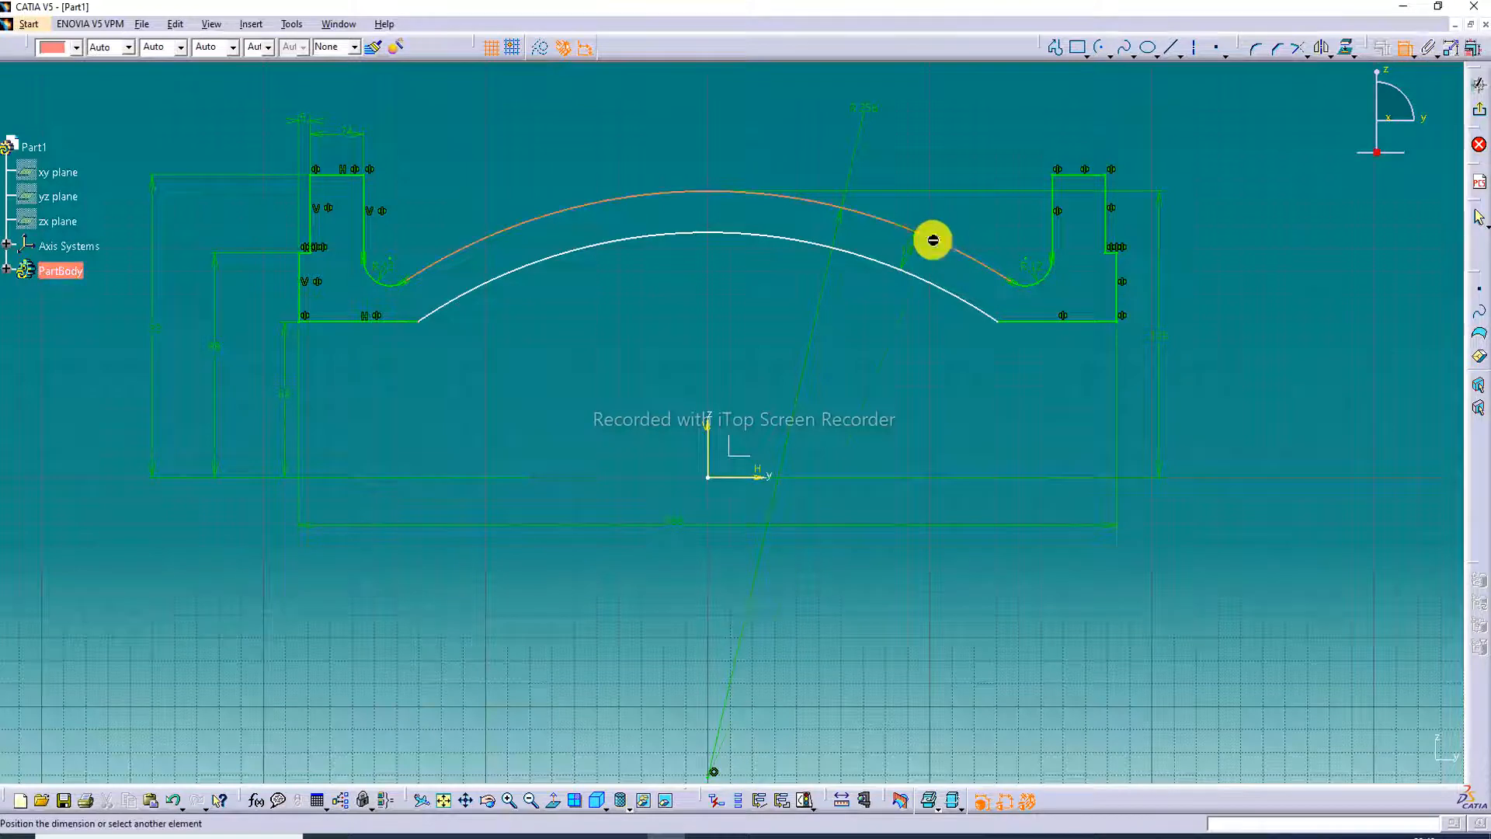
pyautogui.click(925, 276)
pyautogui.rightClick(925, 281)
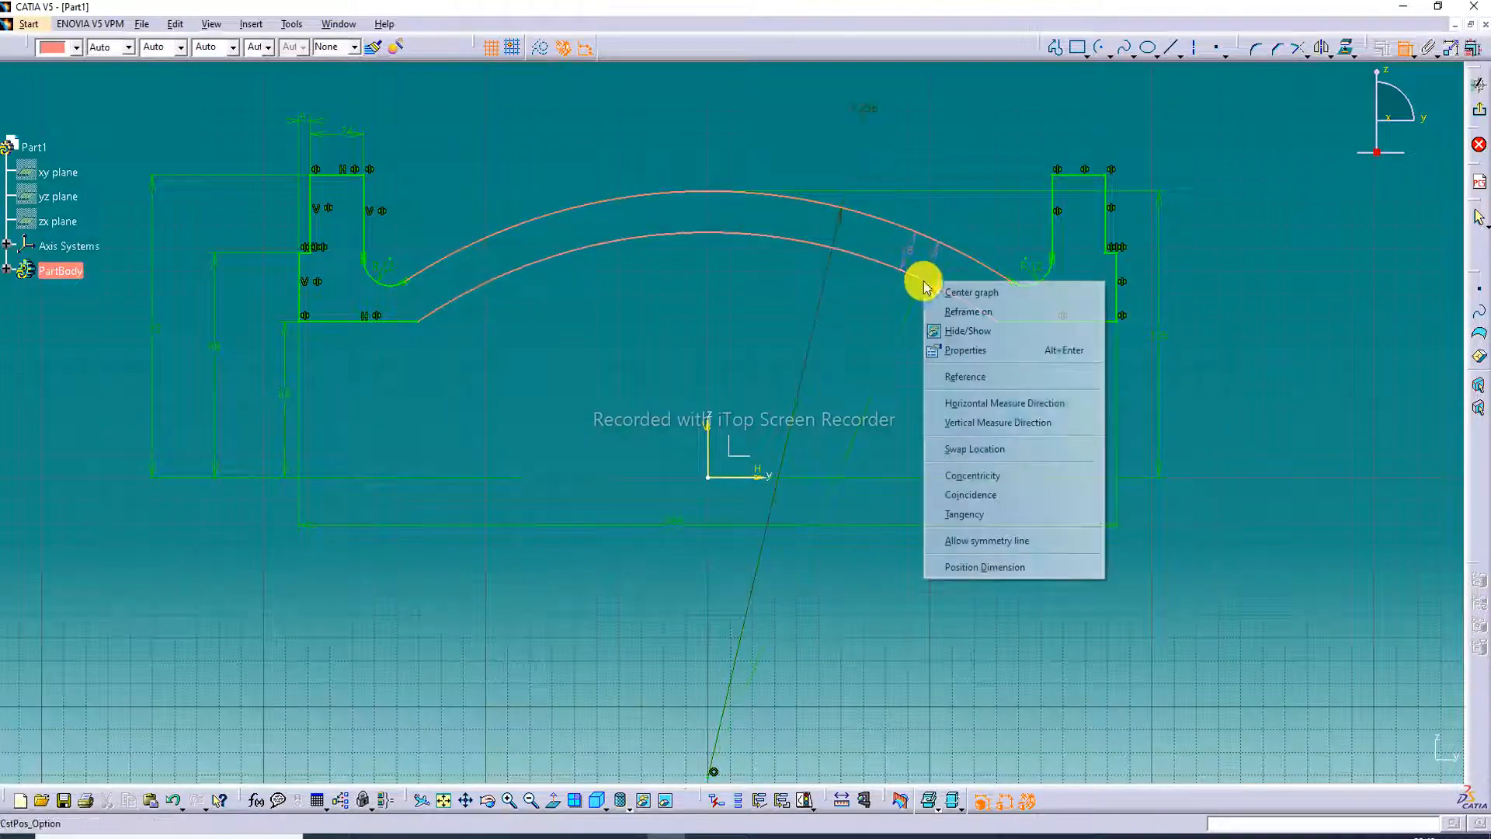
pyautogui.click(966, 475)
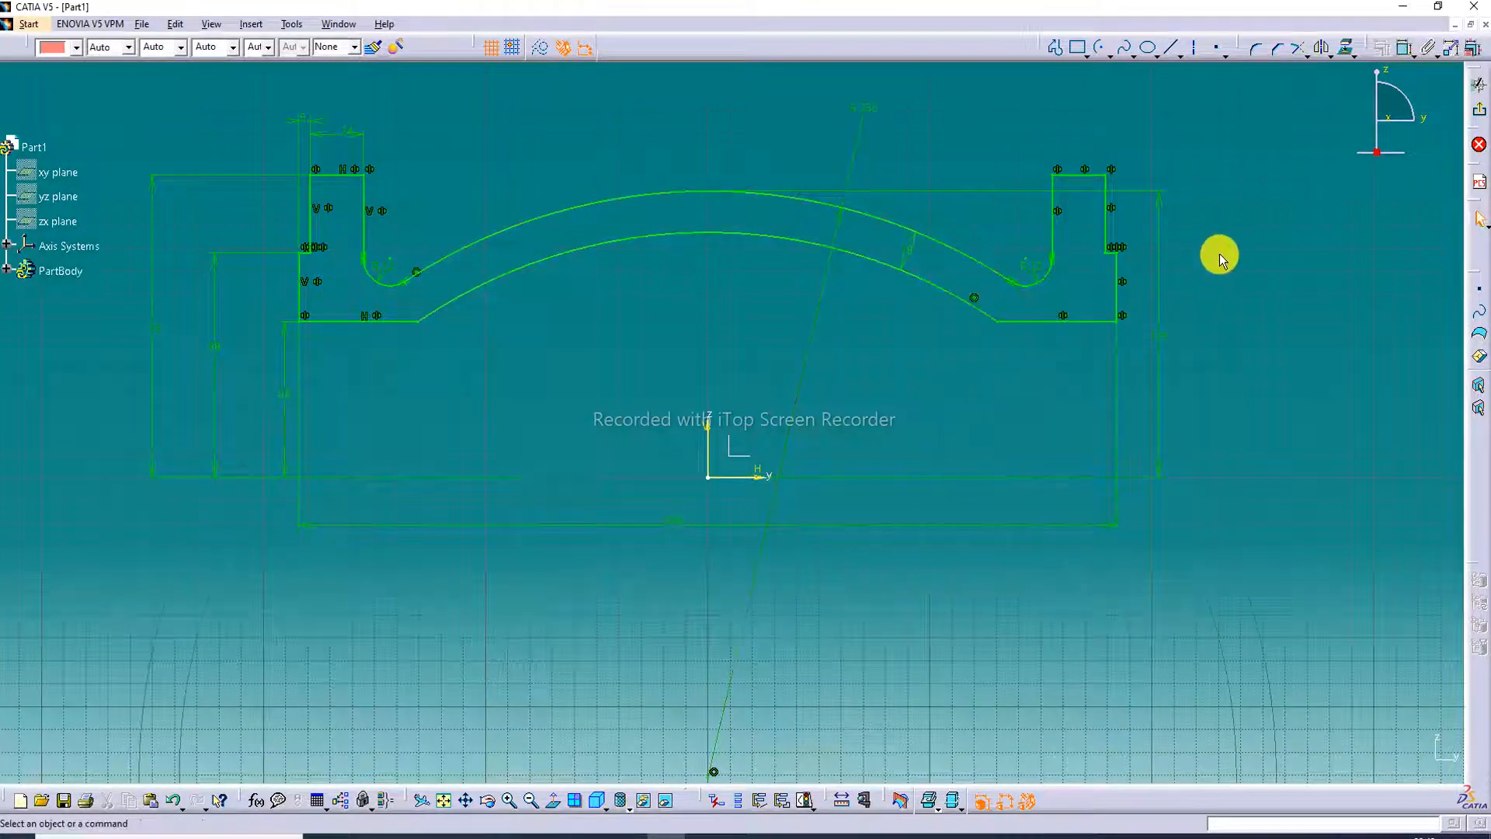
# Draw a horizontal axis line through the origin below the profile, extending past both end flanges.
pyautogui.moveTo(780, 251); pyautogui.dragTo(834, 241, button='middle')
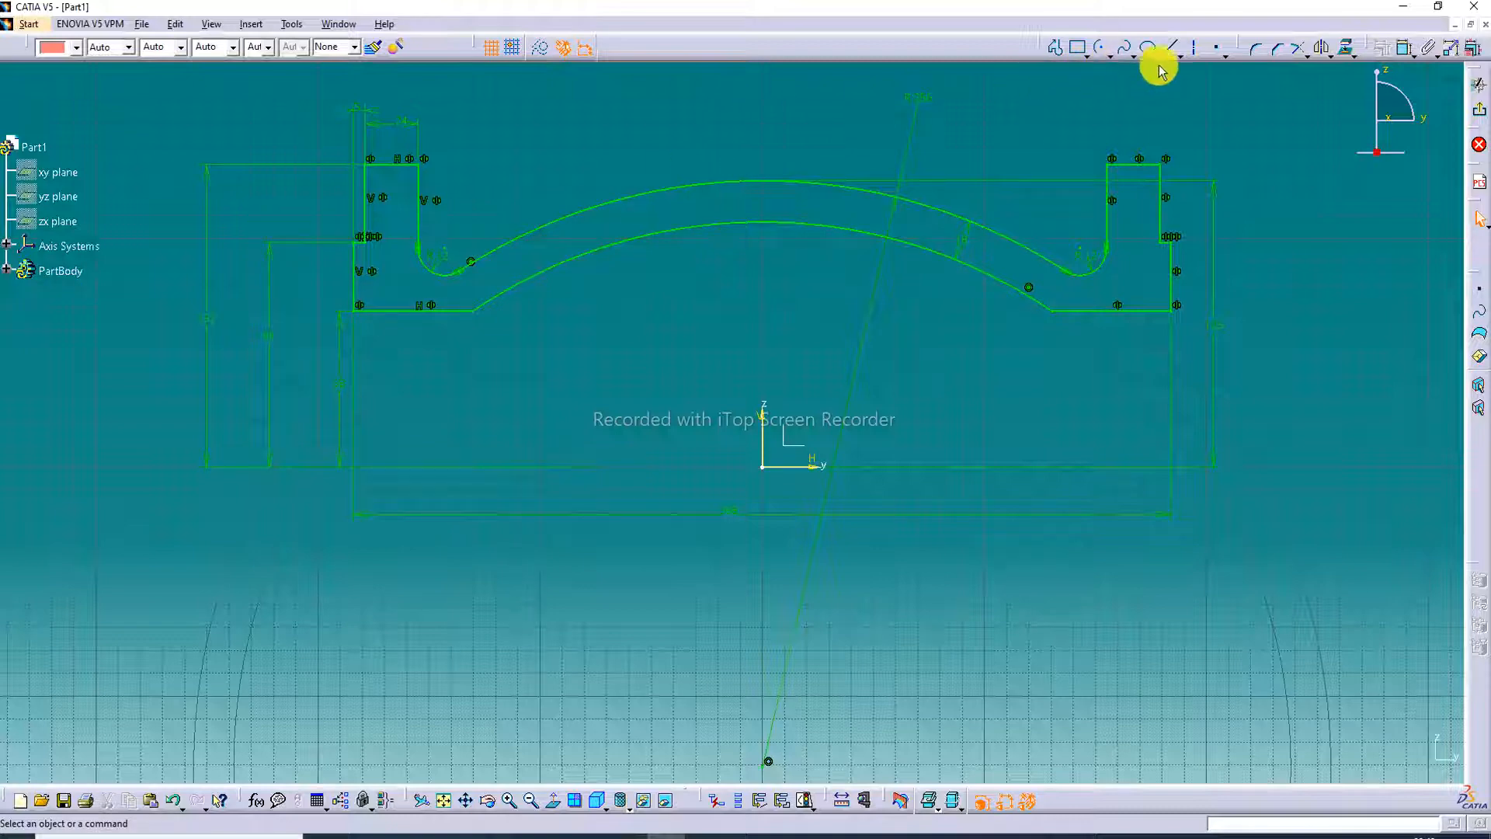
pyautogui.click(1194, 48)
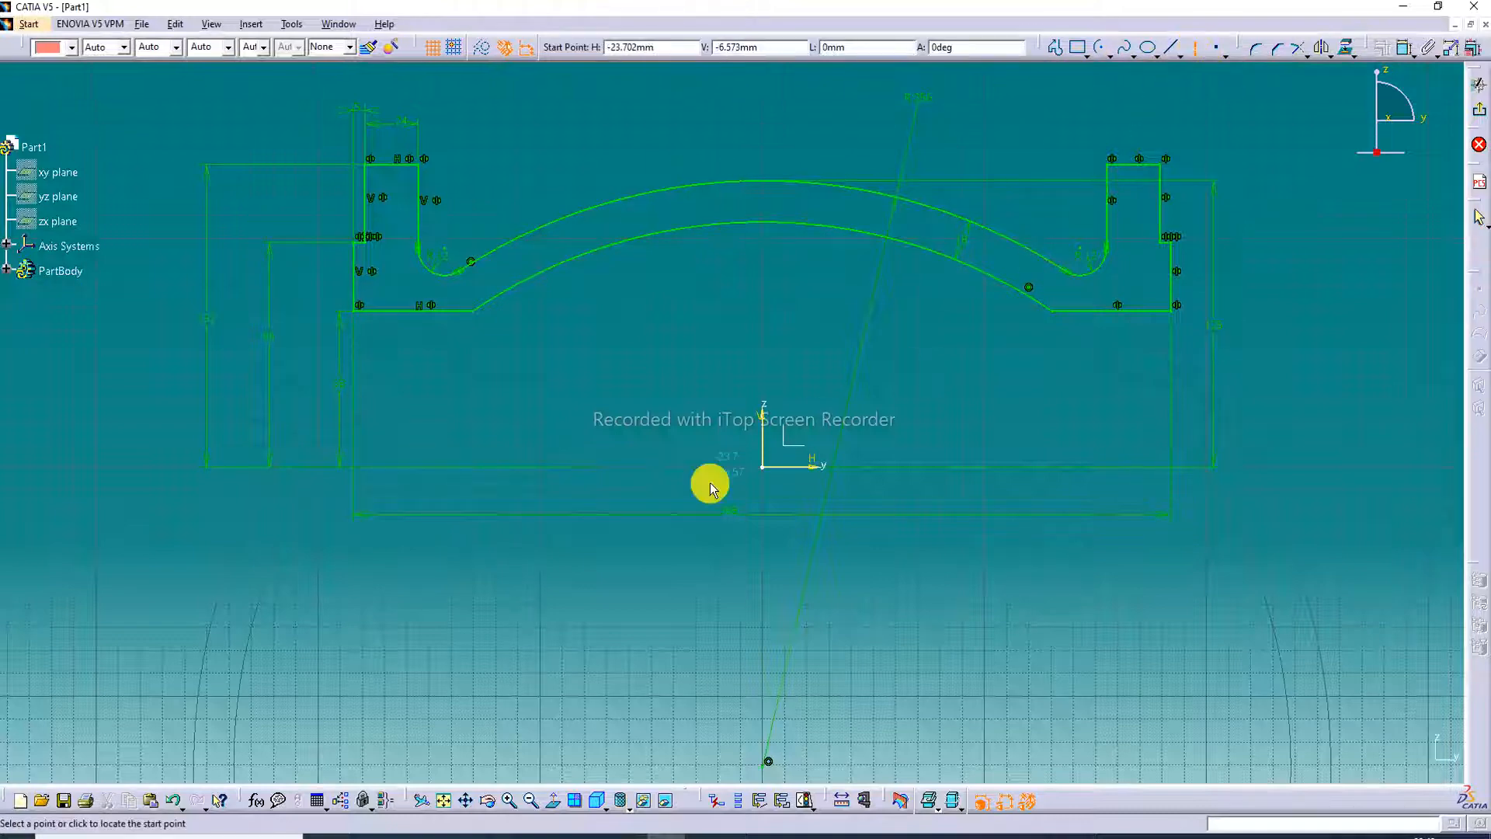
pyautogui.click(298, 470)
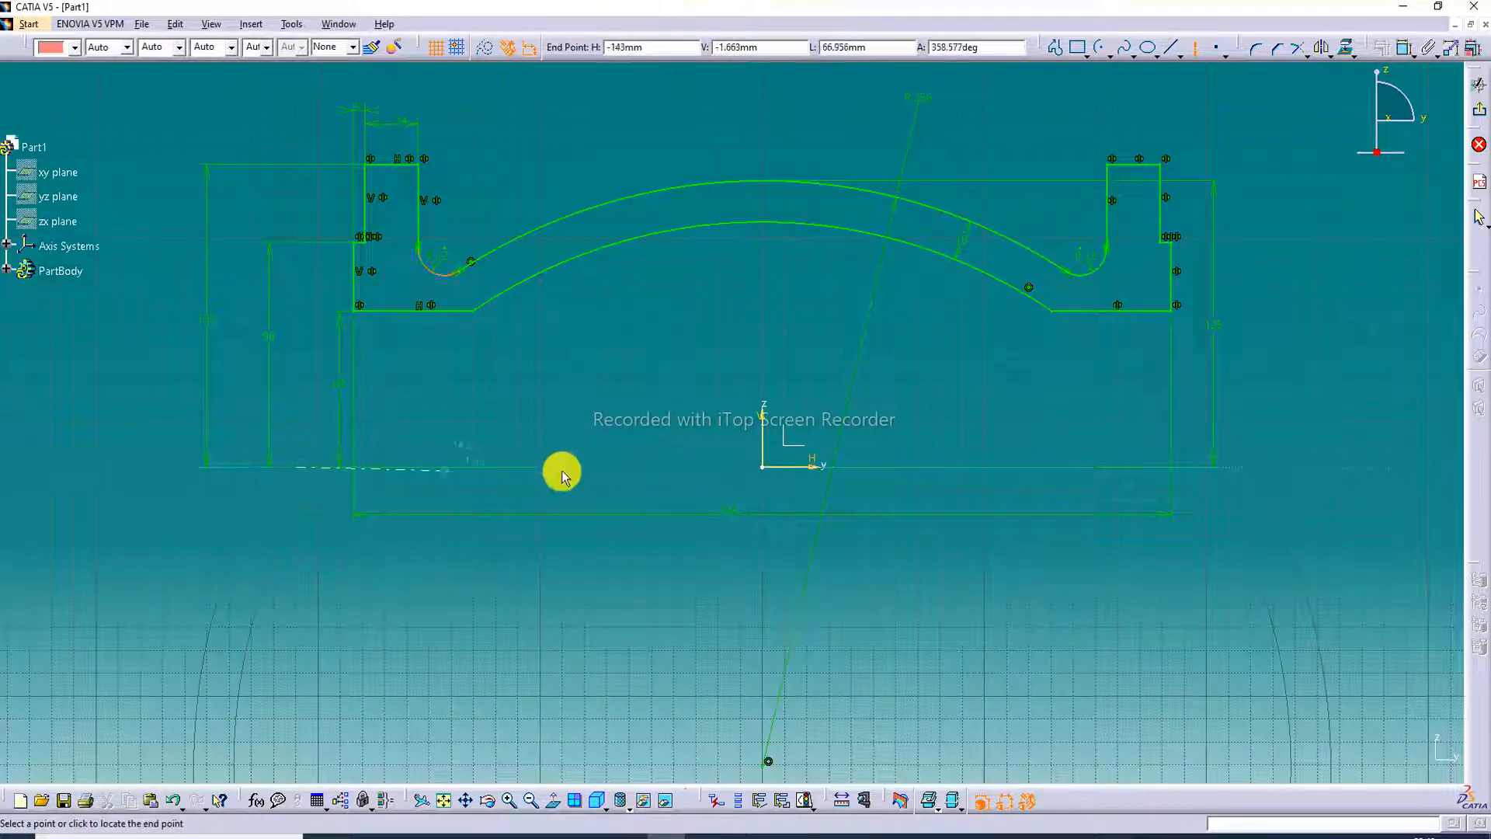
pyautogui.click(1272, 466)
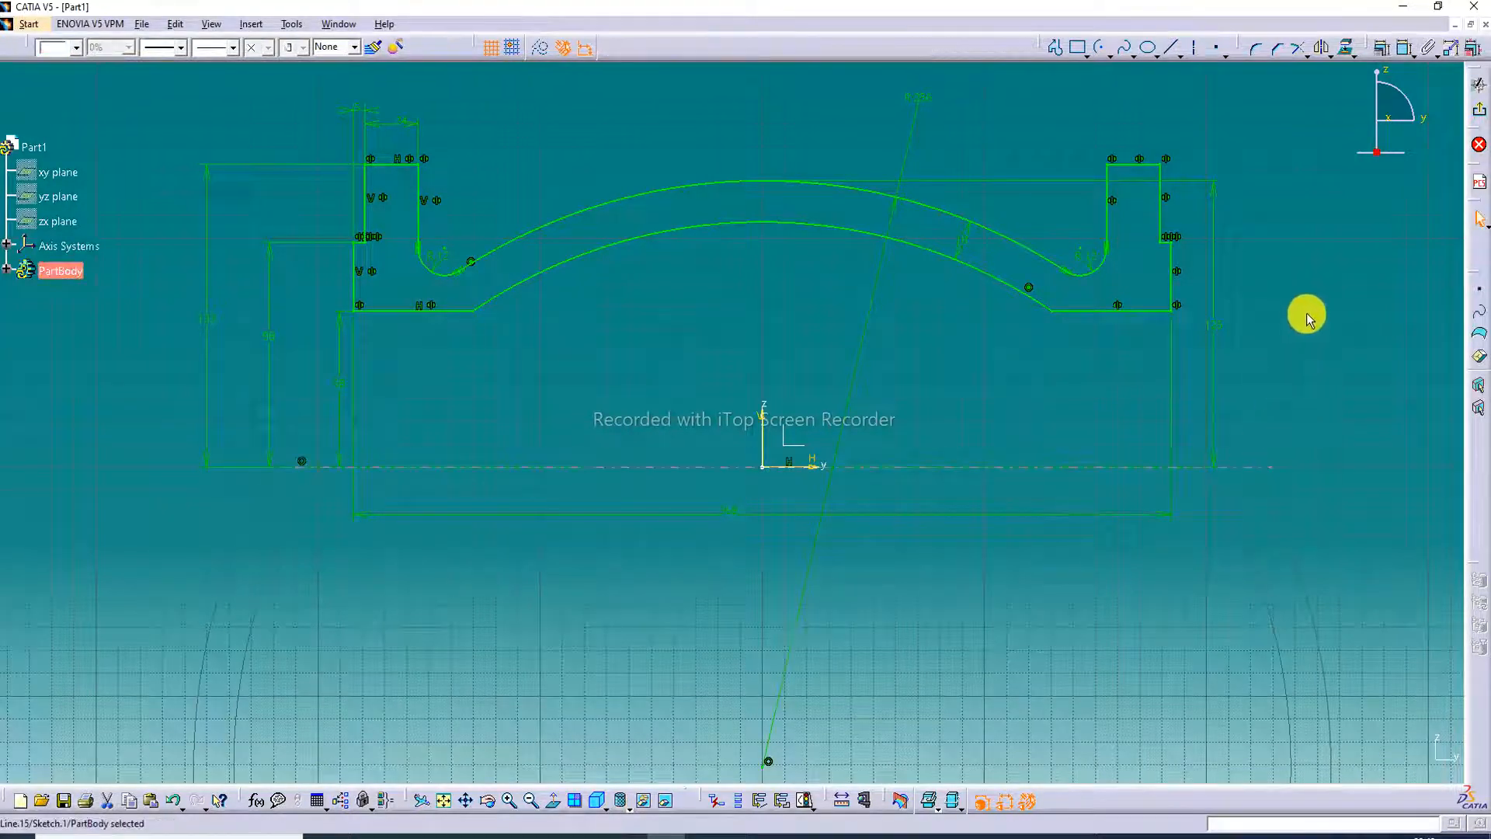
pyautogui.moveTo(1271, 253); pyautogui.dragTo(1277, 276, button='middle')
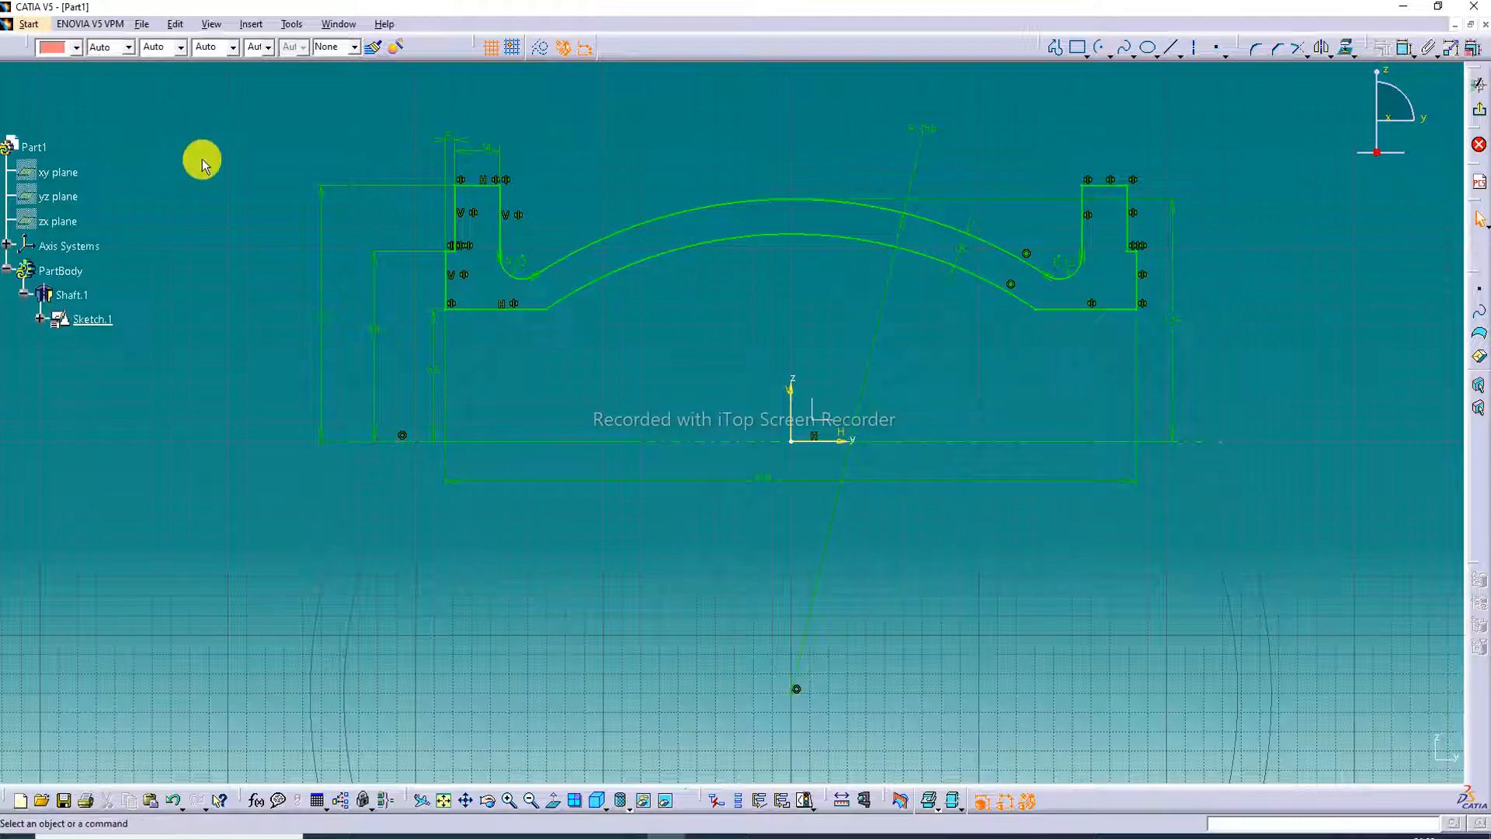
# Exit the sketch and undo the recent operations back to the point before the Shaft feature.
pyautogui.click(1480, 113)
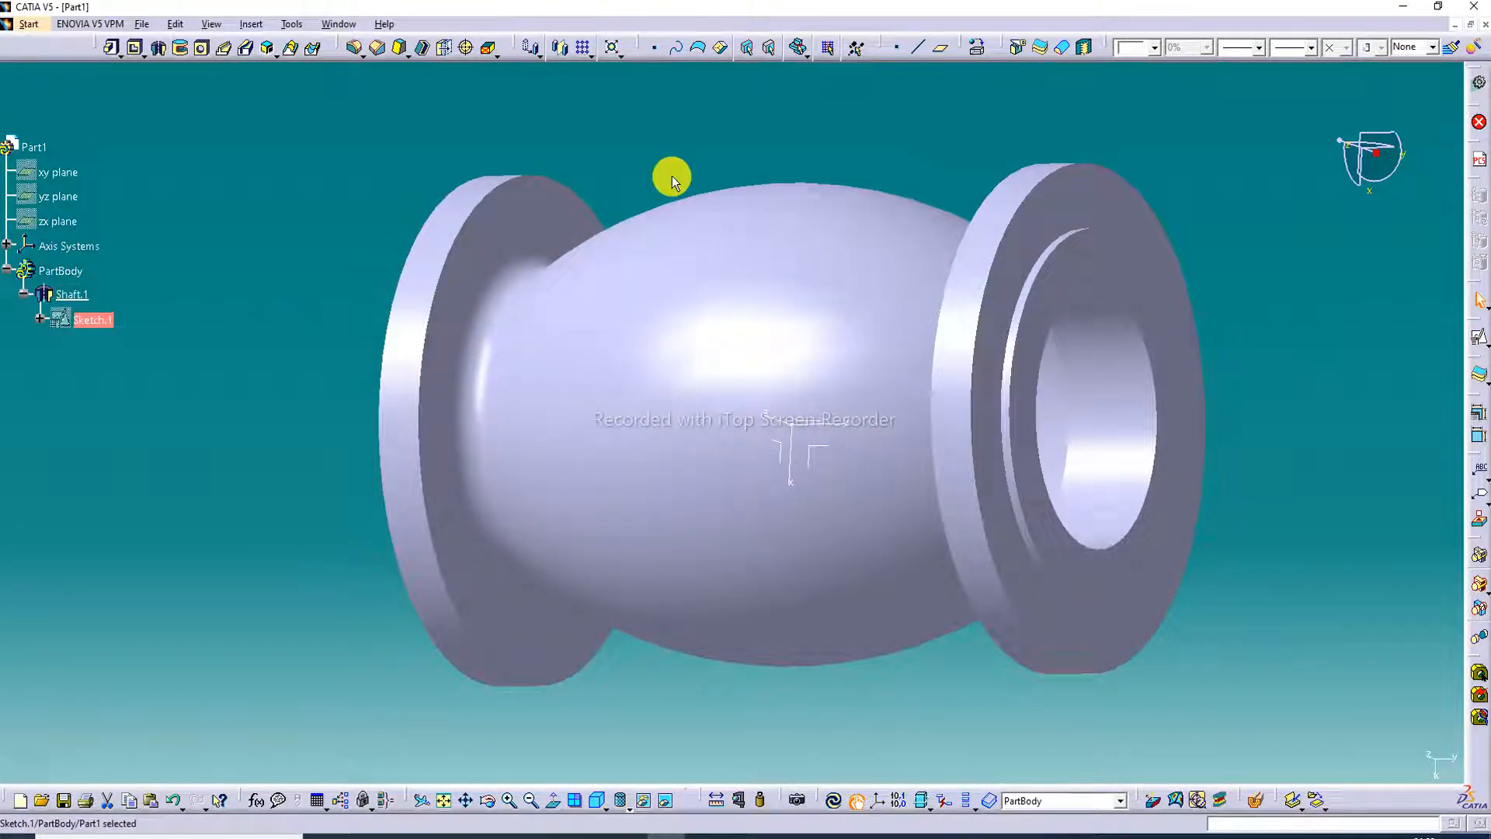
pyautogui.click(173, 802)
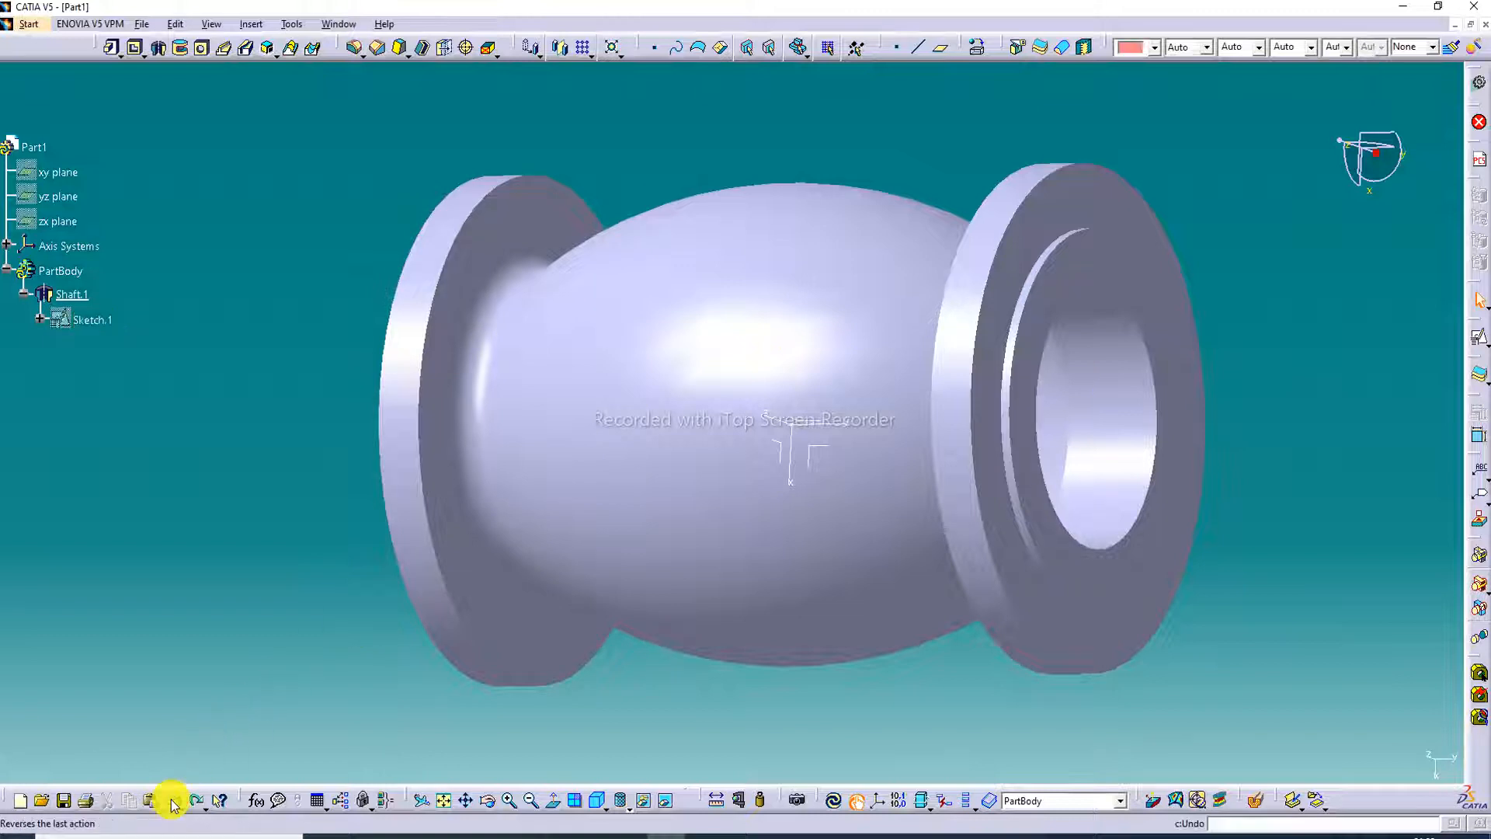
pyautogui.click(172, 802)
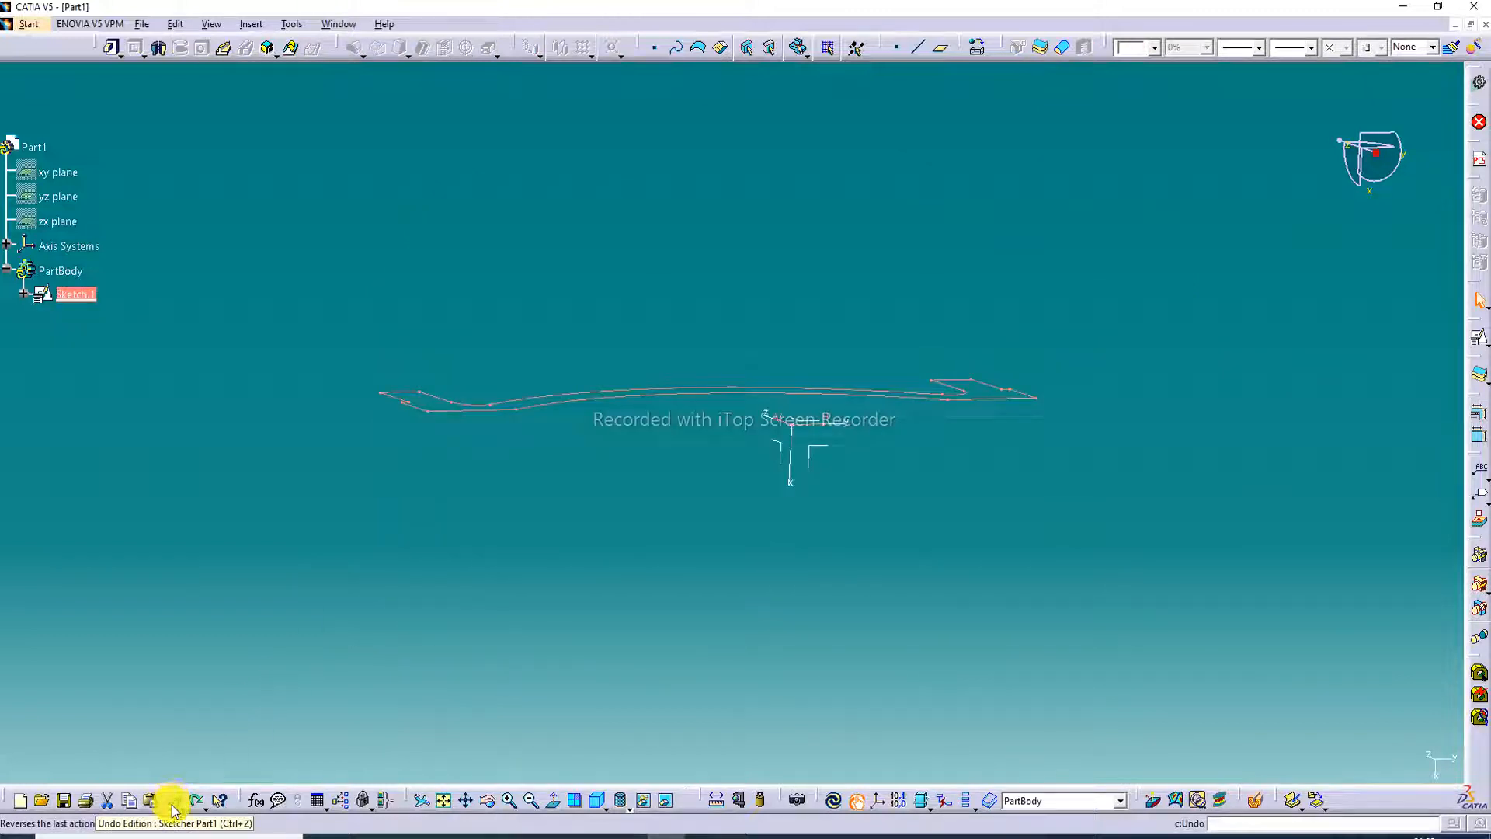
# Reopen the profile sketch to check the profile and its axis, and exit back to the part.
pyautogui.rightClick(68, 293)
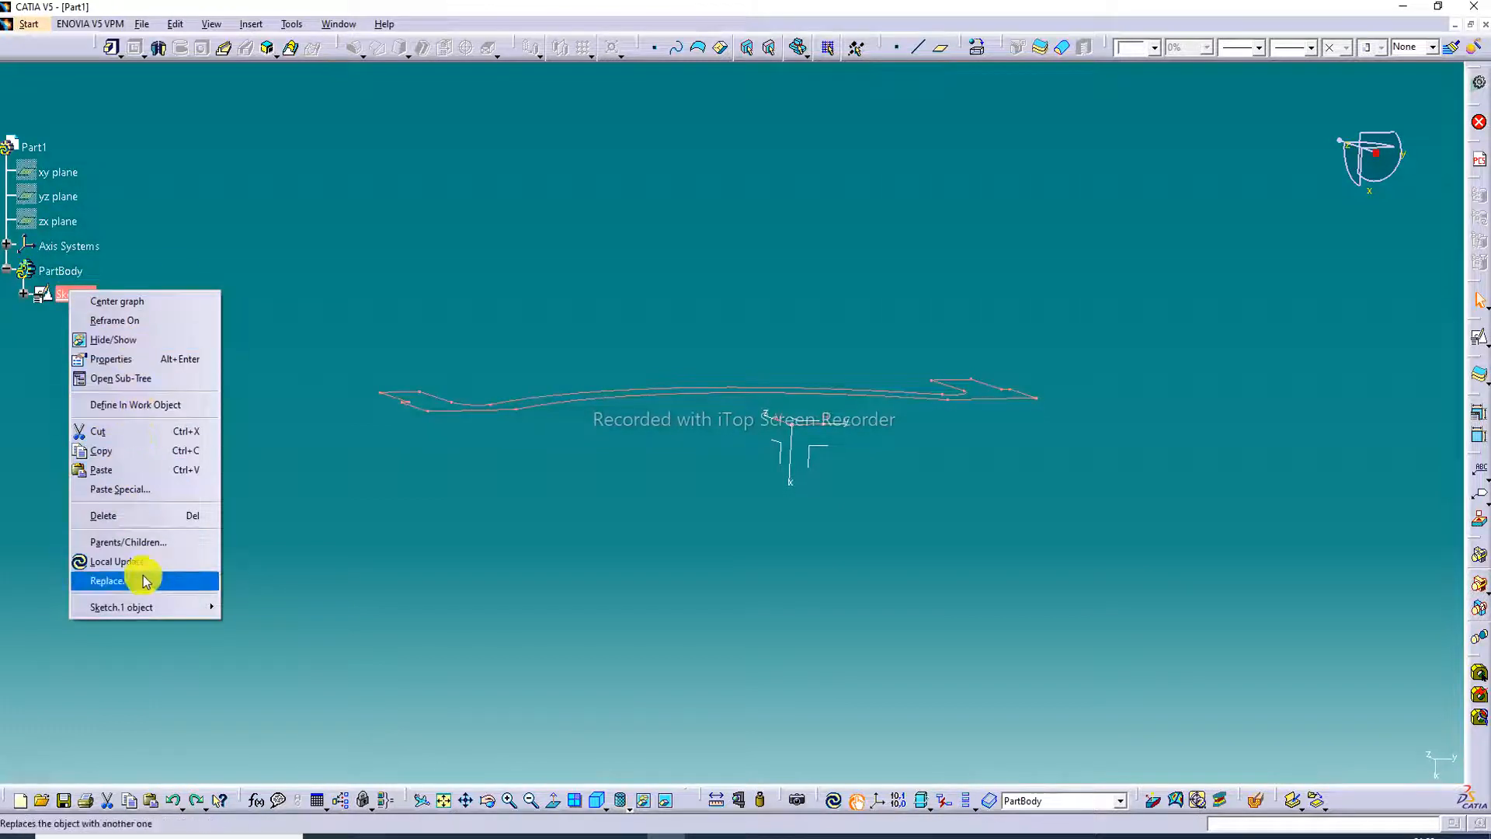
pyautogui.moveTo(170, 615)
pyautogui.click(247, 607)
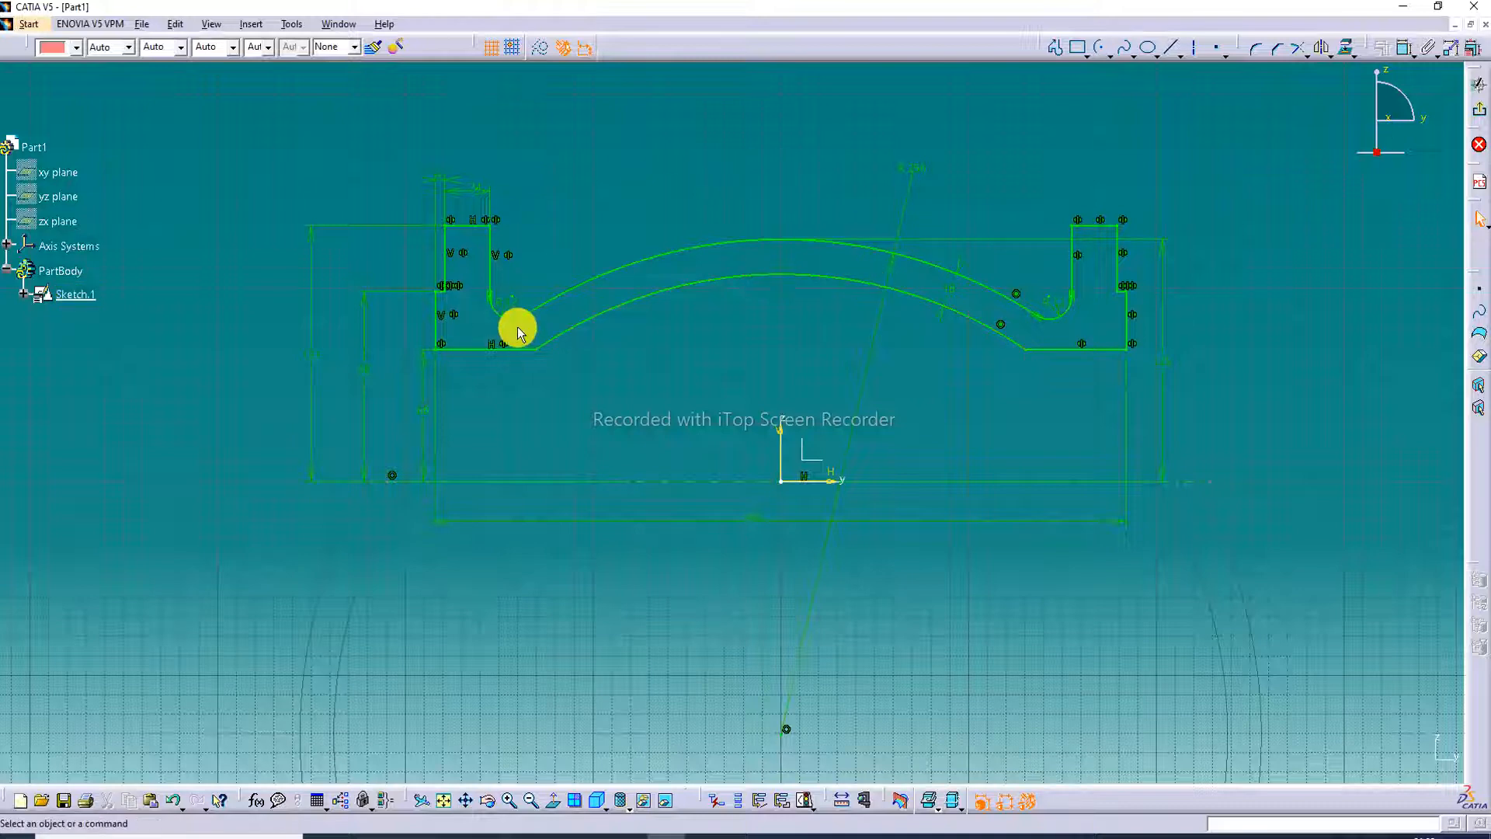
pyautogui.click(1480, 118)
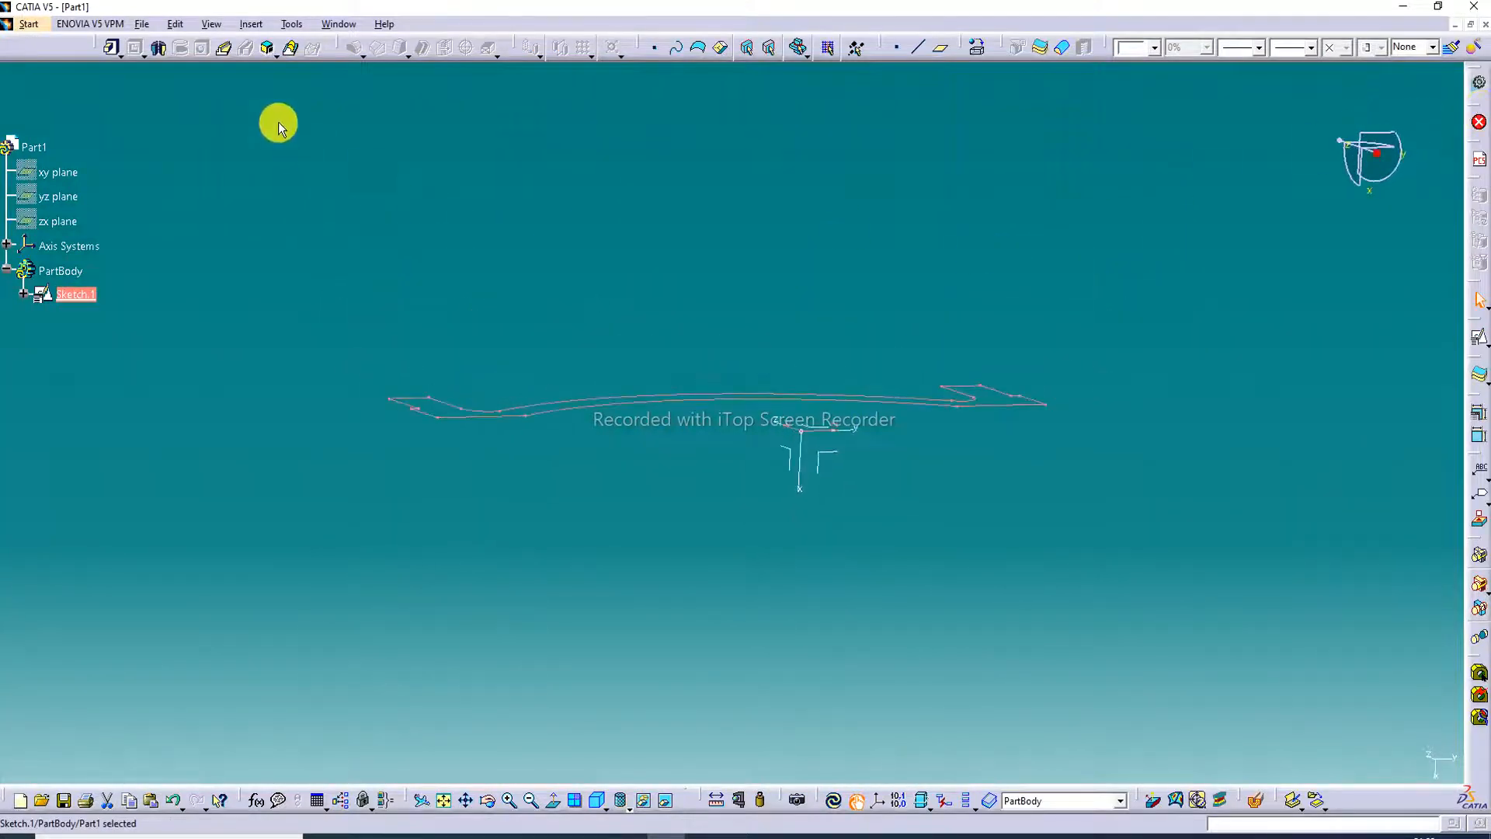
# Revolve the profile sketch 360 degrees about the sketch axis with the Shaft feature.
pyautogui.click(160, 52)
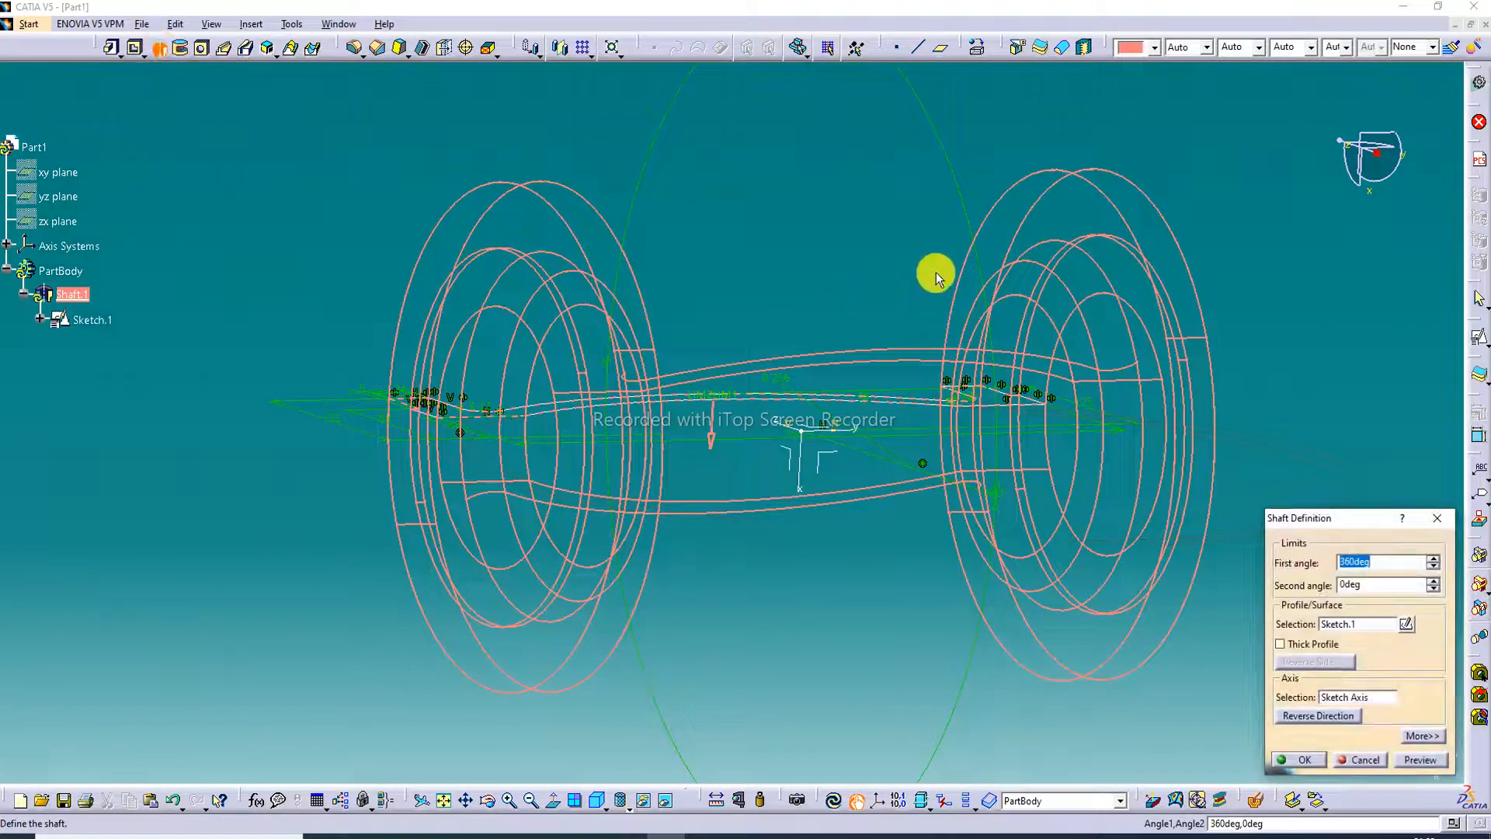
pyautogui.moveTo(846, 339); pyautogui.dragTo(779, 346, button='middle')
pyautogui.moveTo(769, 349); pyautogui.dragTo(609, 396, button='middle')
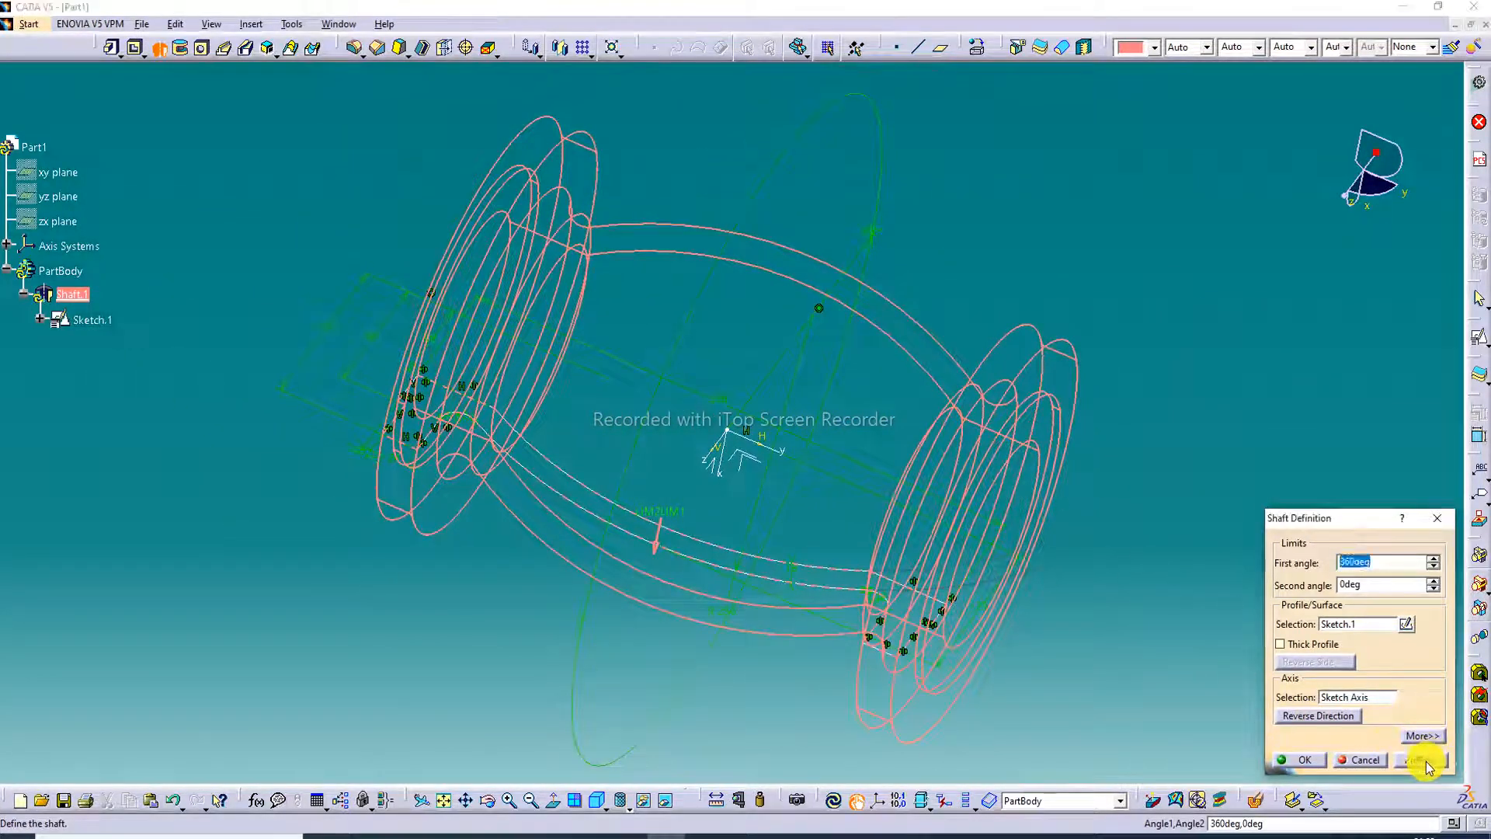
pyautogui.click(1426, 761)
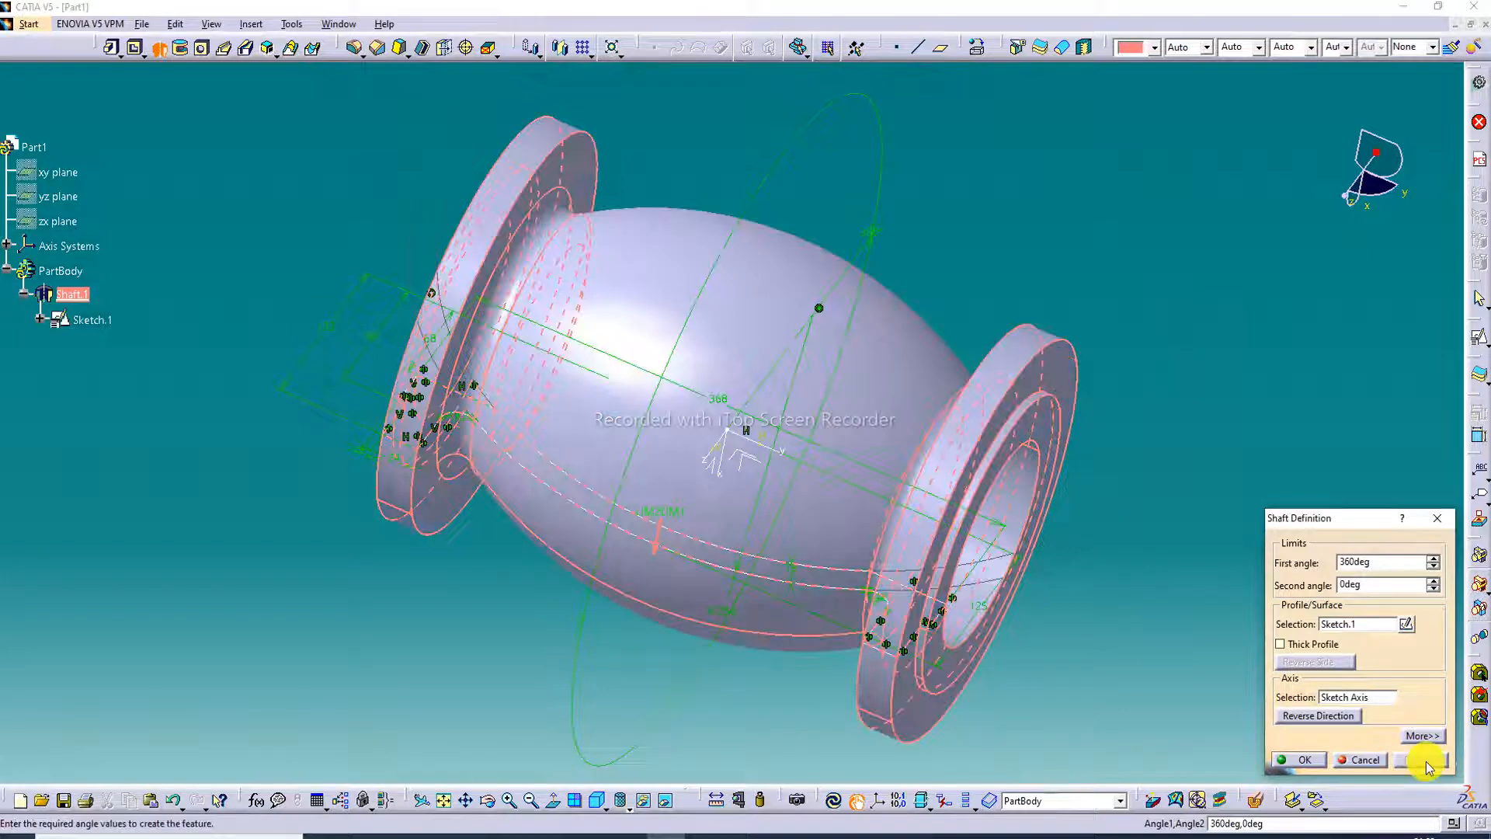
pyautogui.click(1302, 760)
pyautogui.moveTo(580, 342); pyautogui.dragTo(766, 423, button='middle')
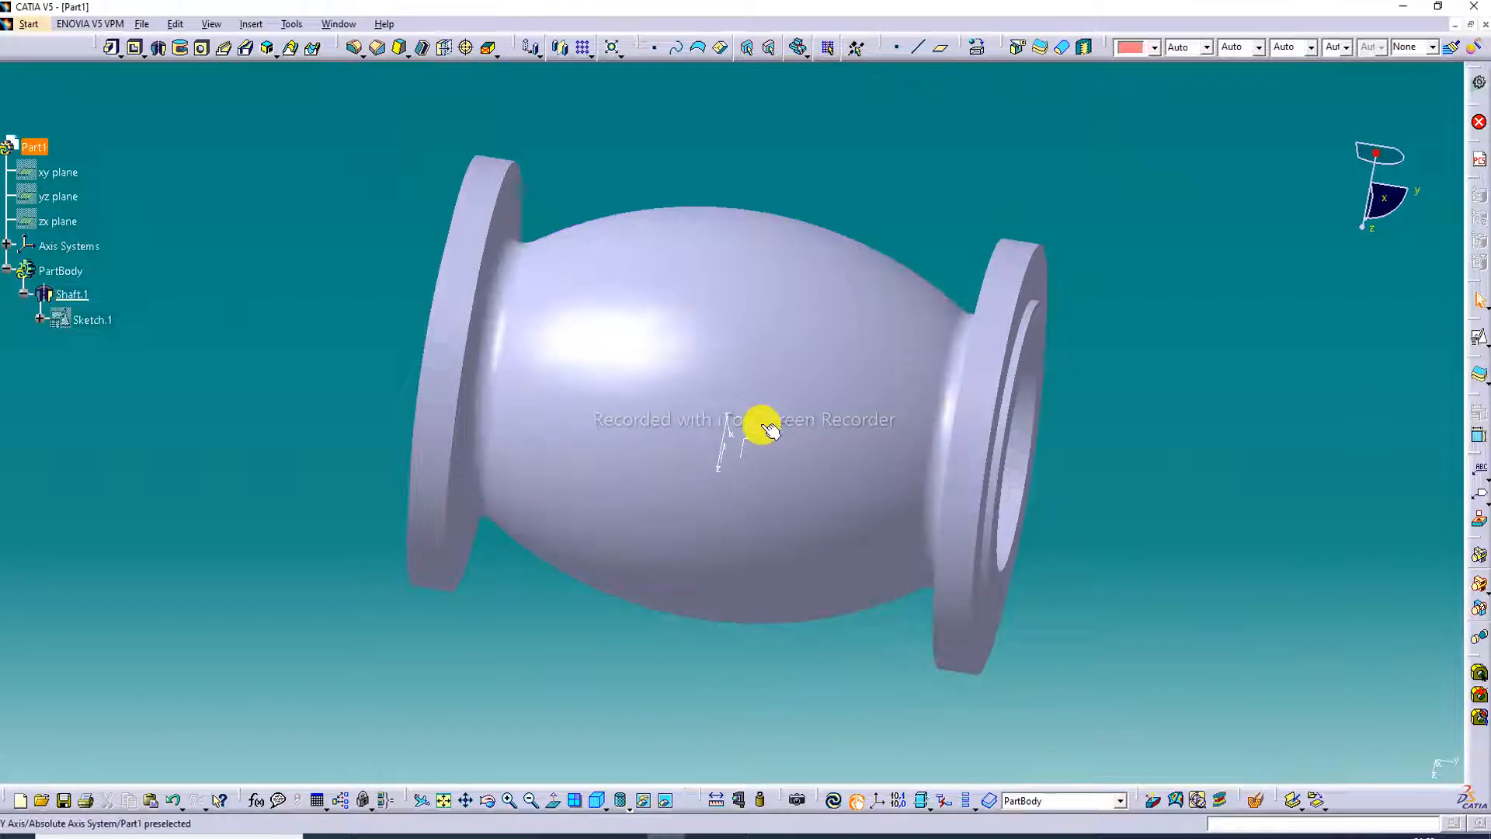
# Hide the absolute axis system at the centre of the valve body.
pyautogui.click(769, 430)
pyautogui.rightClick(763, 430)
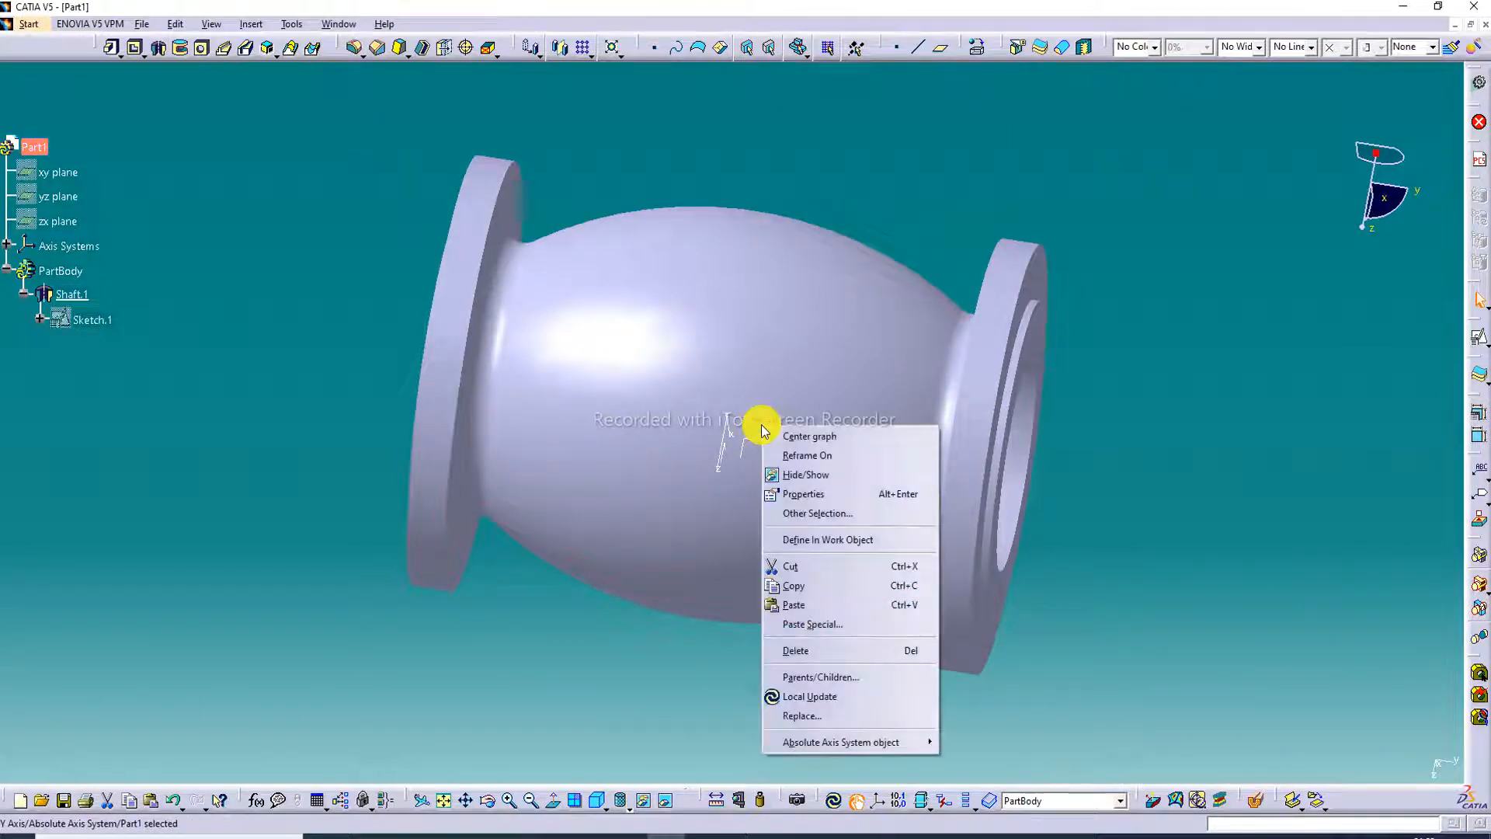
pyautogui.click(805, 475)
pyautogui.moveTo(605, 324); pyautogui.dragTo(553, 443, button='middle')
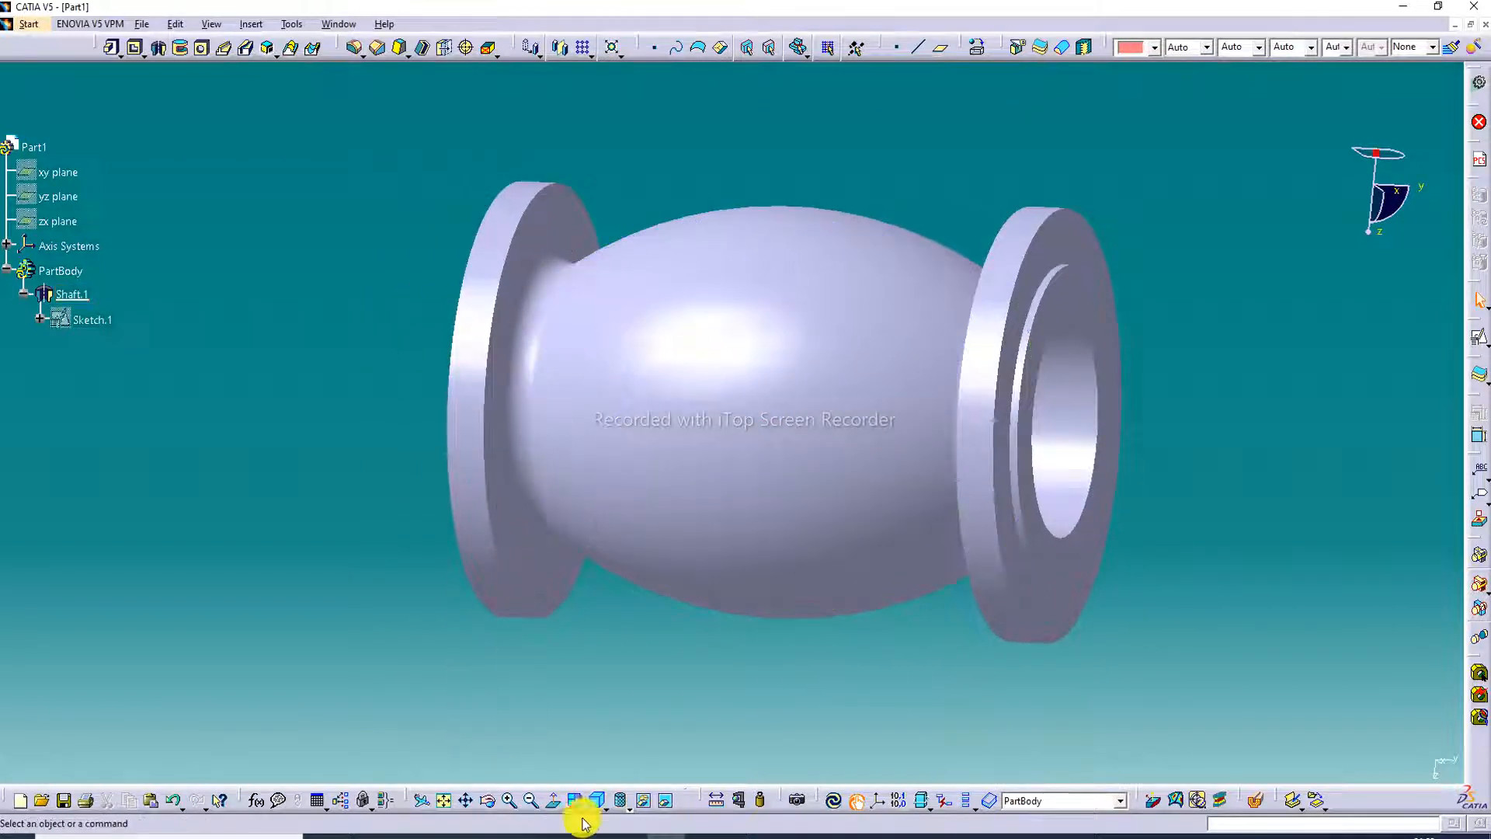
# Display the model in Shading with Material mode and apply Steel from the metal materials to the body.
pyautogui.click(626, 809)
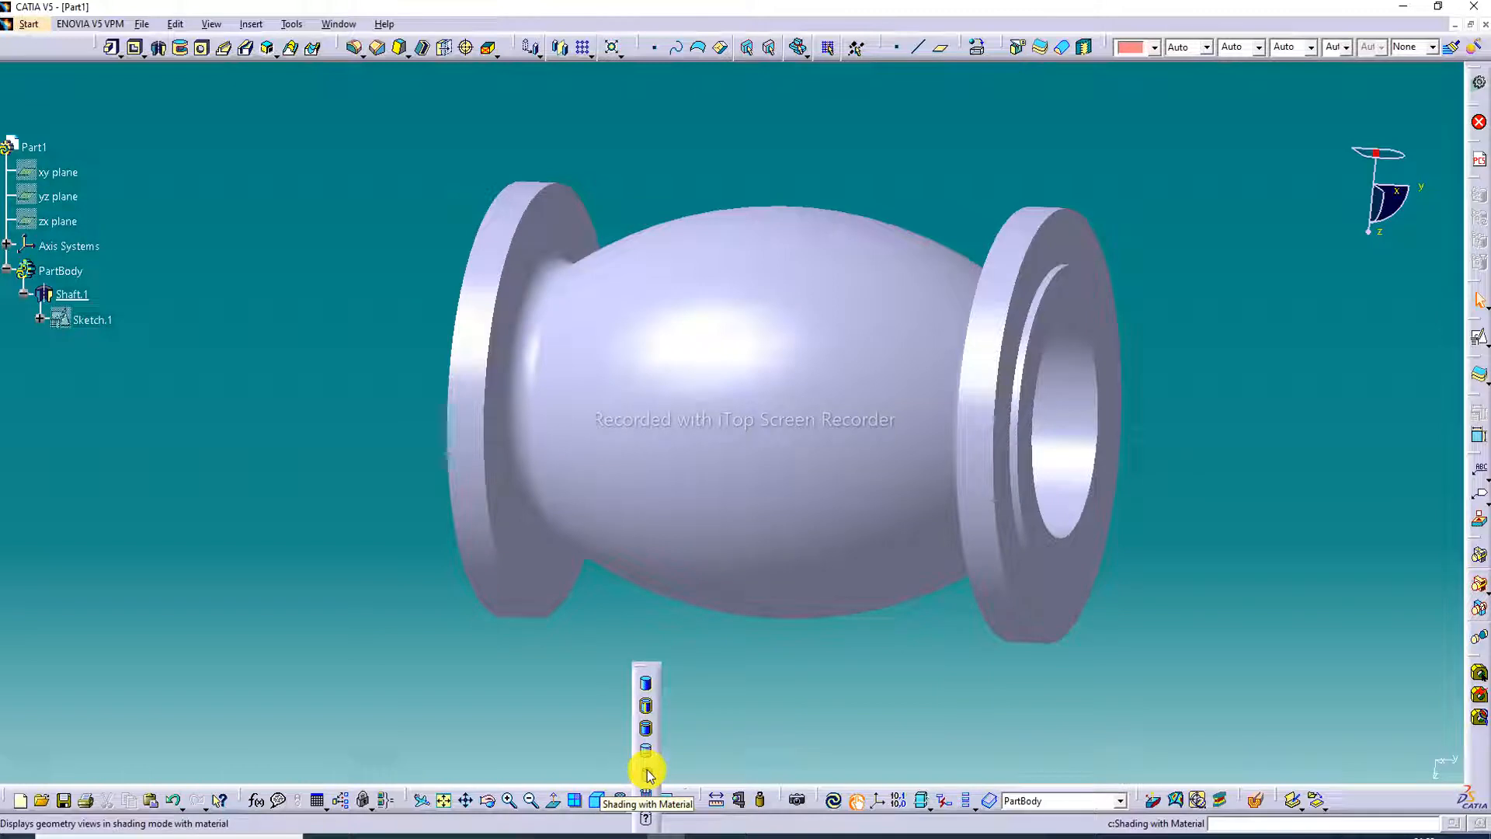
pyautogui.click(647, 773)
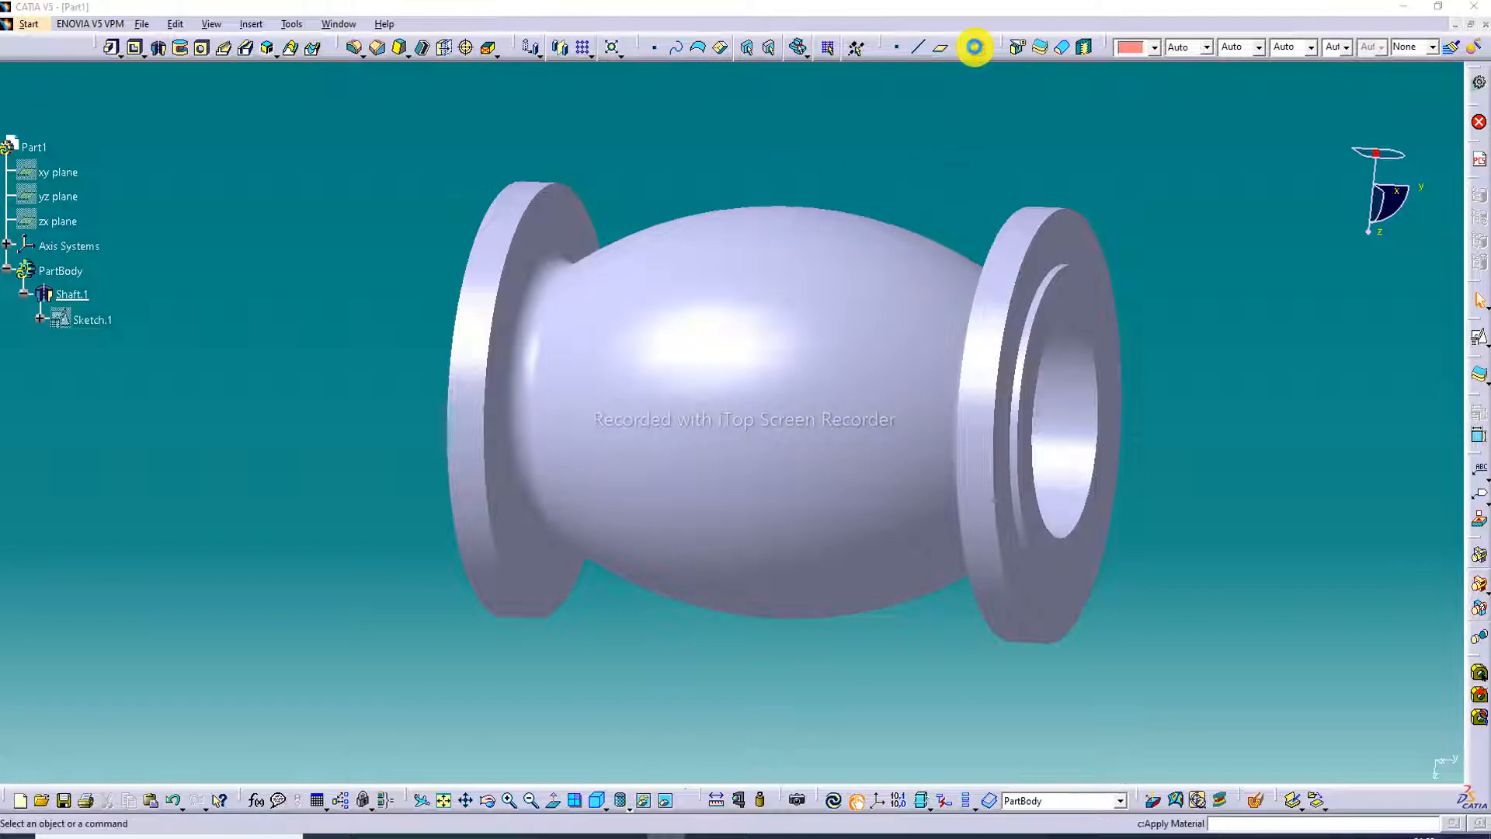
pyautogui.click(976, 47)
pyautogui.click(1086, 354)
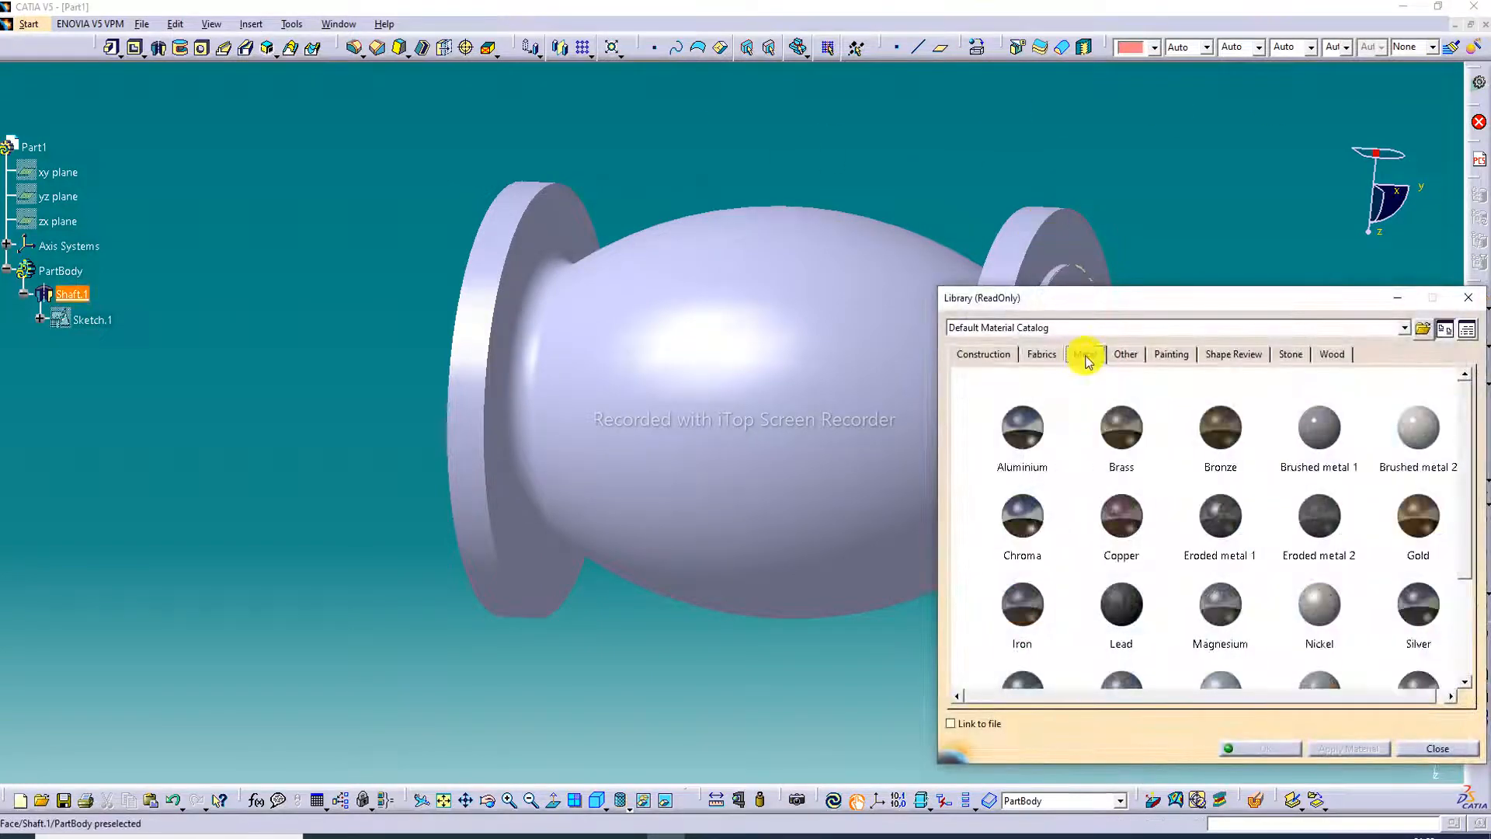
pyautogui.click(1013, 603)
pyautogui.doubleClick(1018, 591)
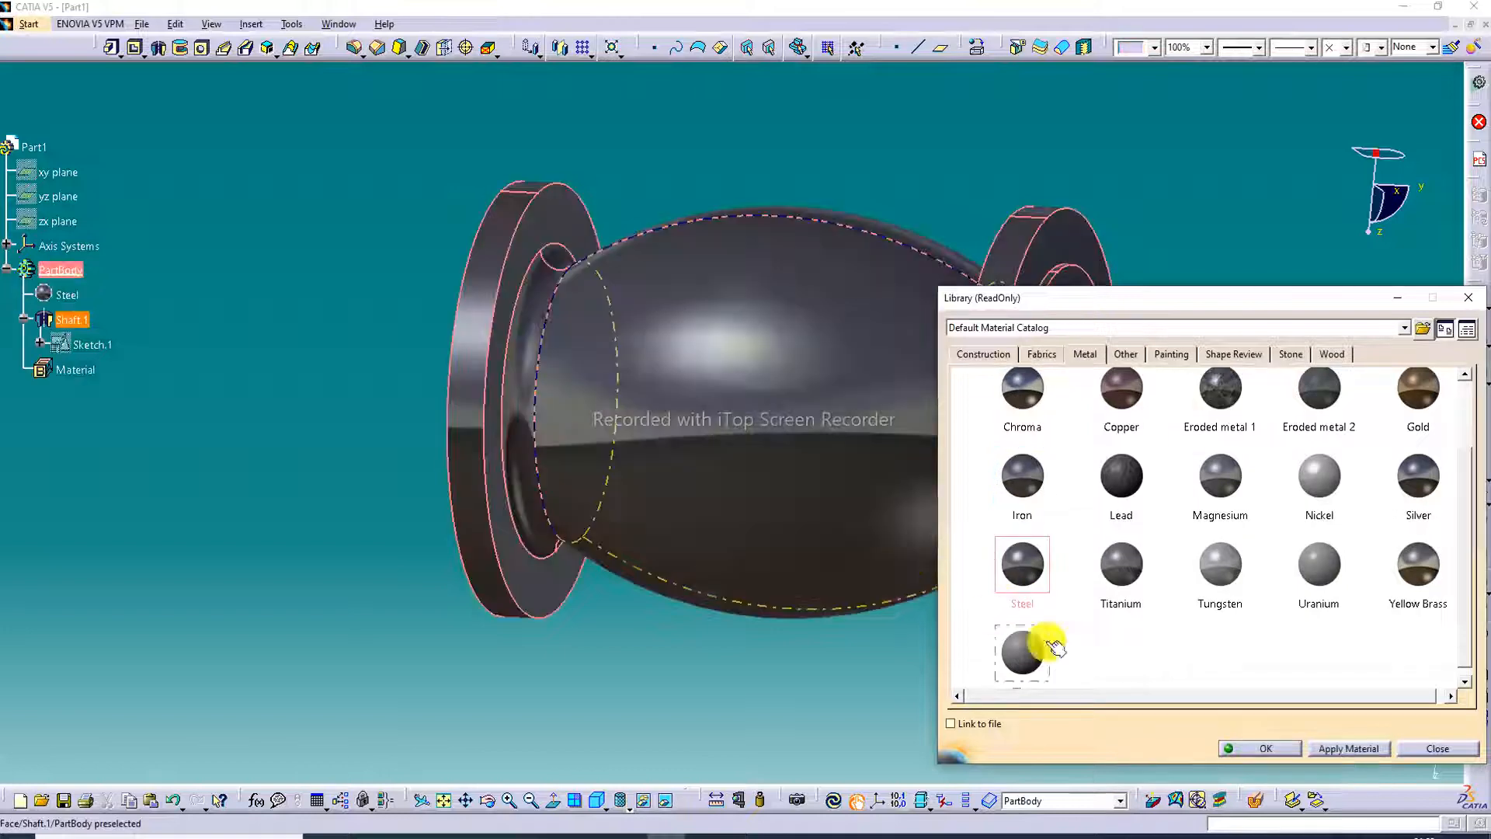
pyautogui.click(1274, 747)
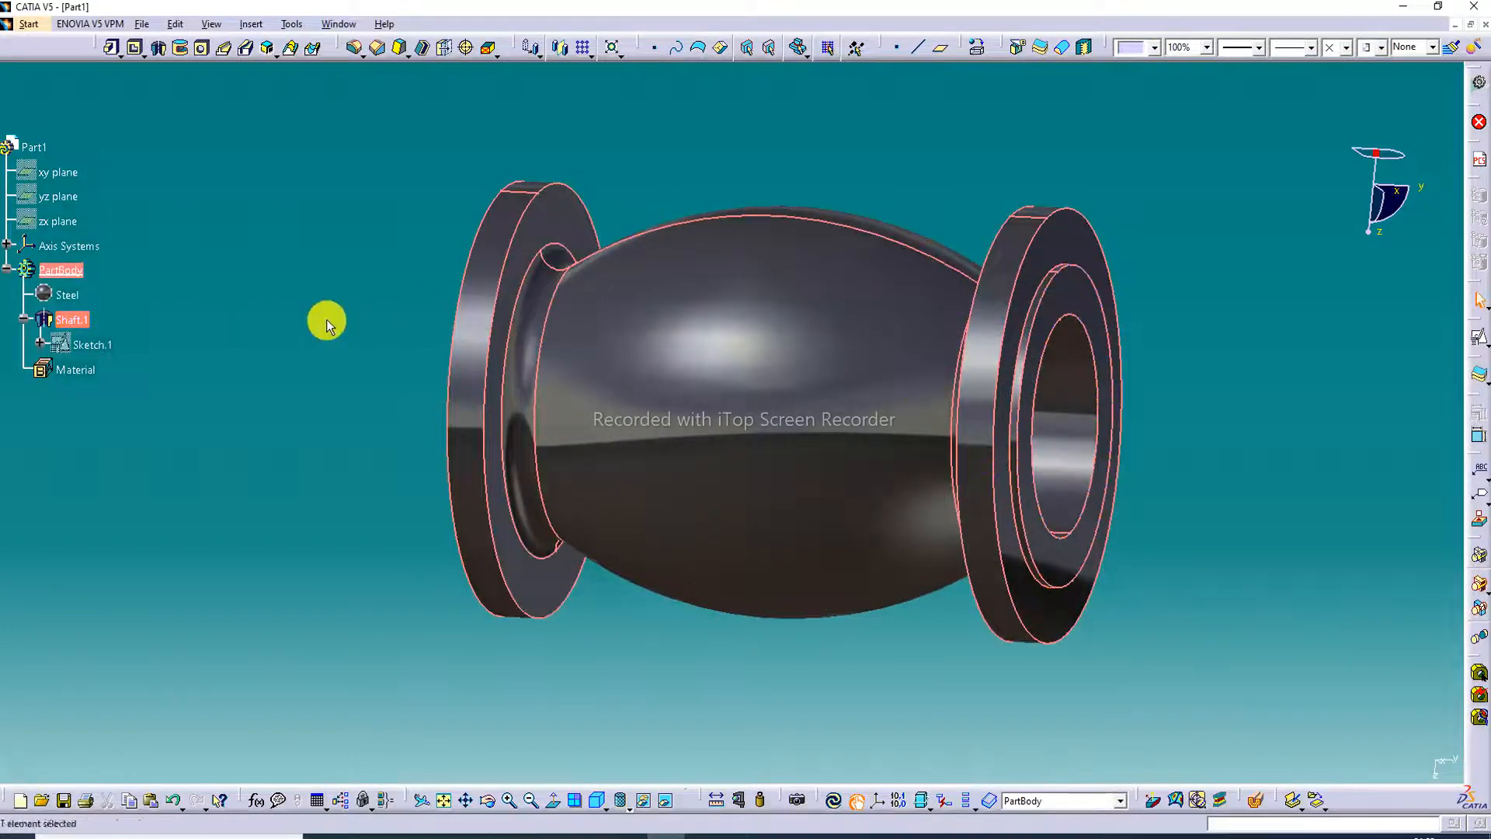
# Set the Steel material's reflectivity to 1.00 and its reflection environment to the predefined Road map.
pyautogui.rightClick(60, 296)
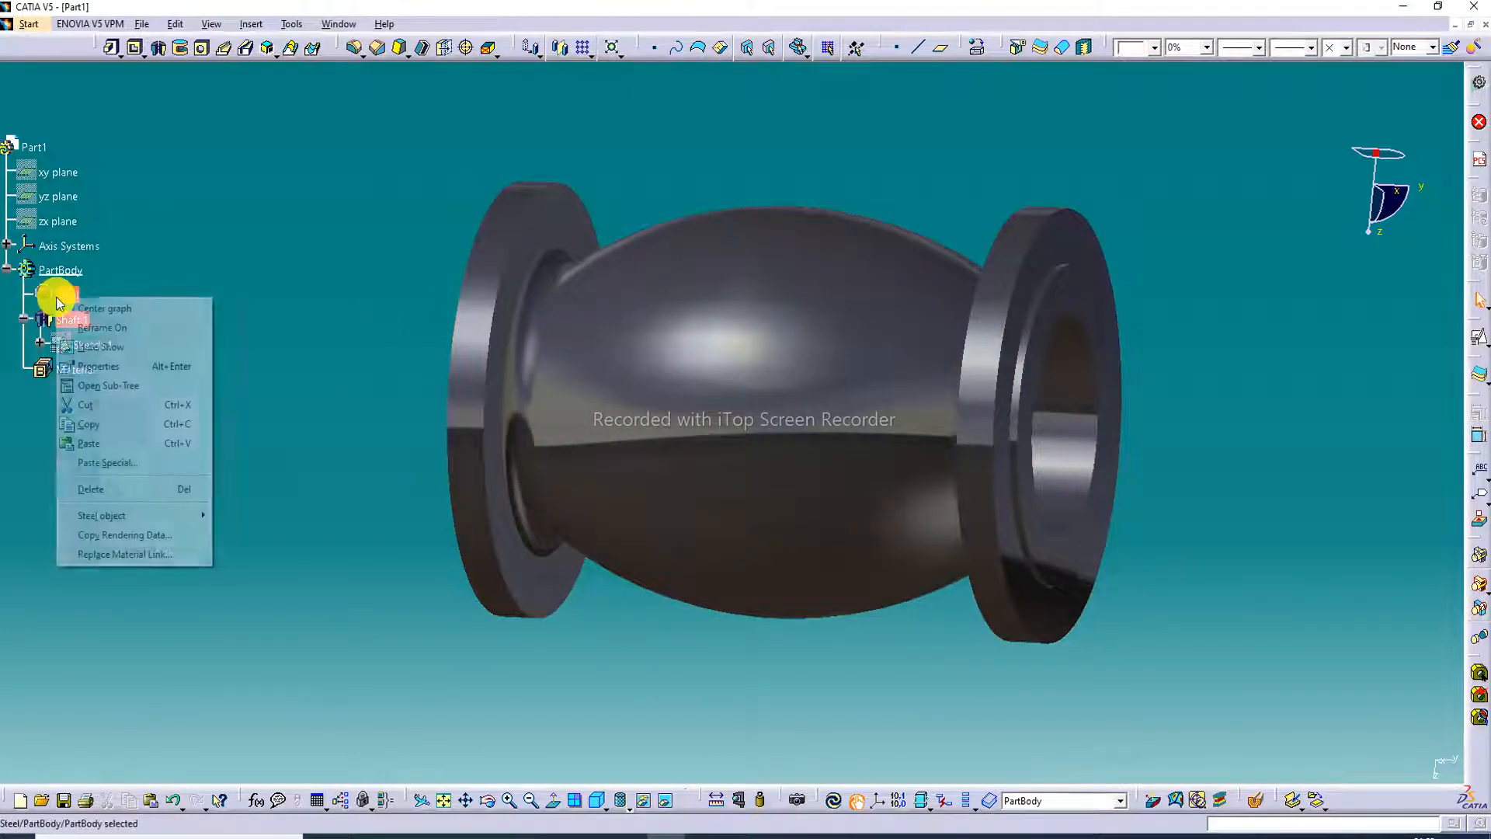
pyautogui.click(83, 366)
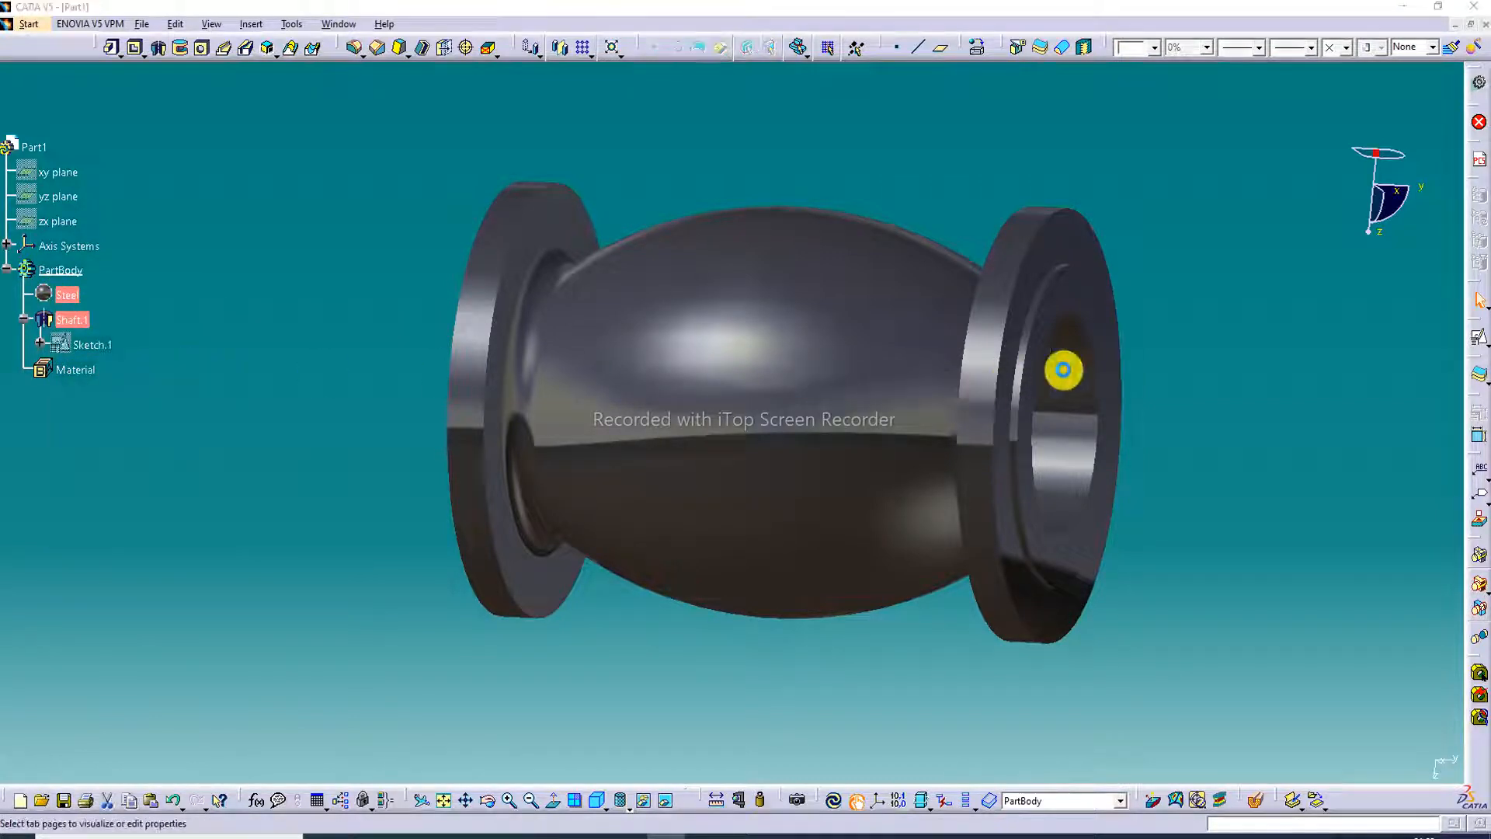
pyautogui.moveTo(1052, 545); pyautogui.dragTo(1188, 549)
pyautogui.click(1191, 549)
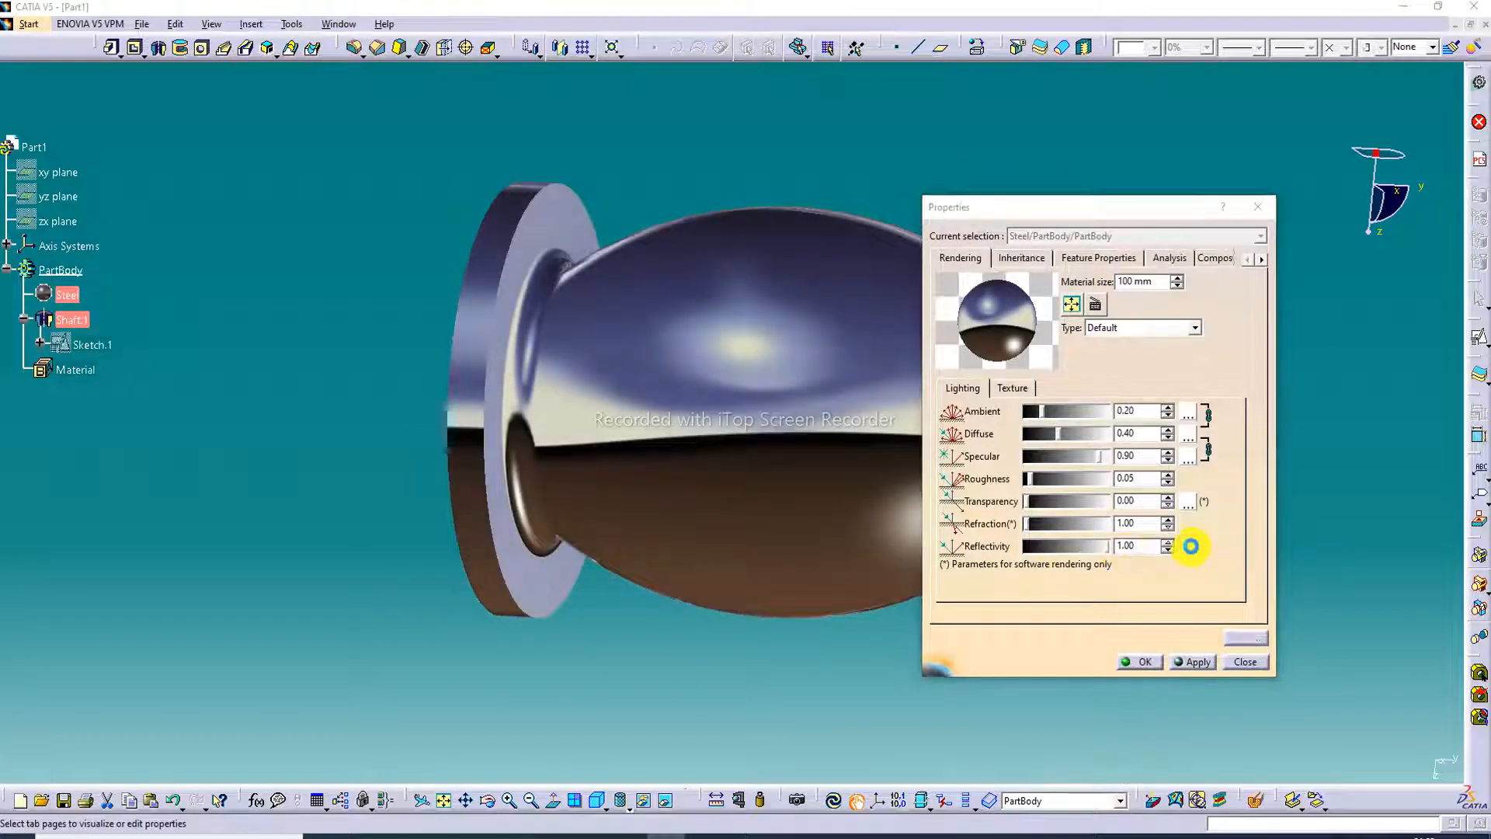
pyautogui.click(1272, 463)
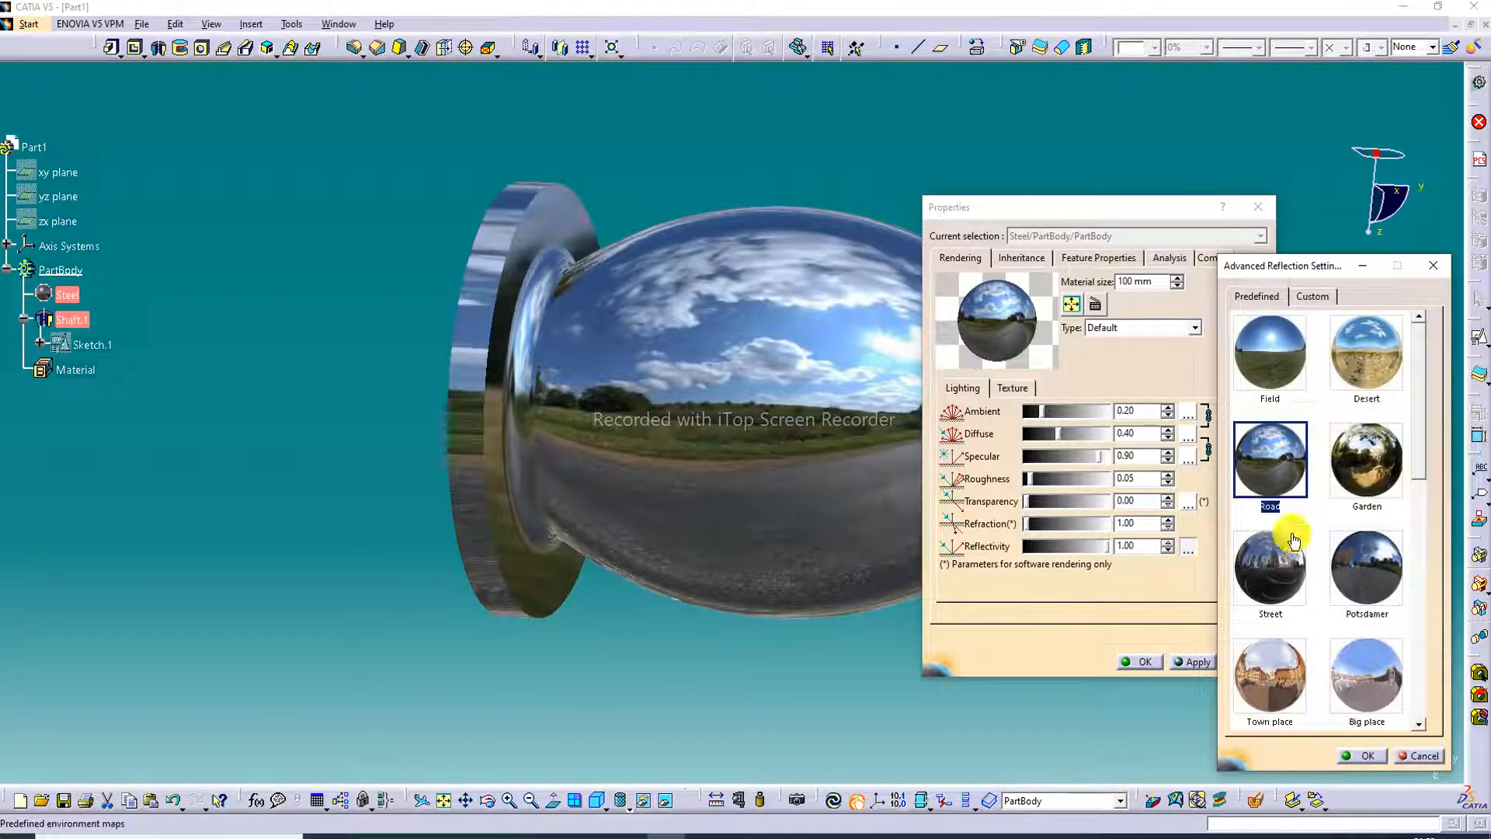
pyautogui.click(1352, 756)
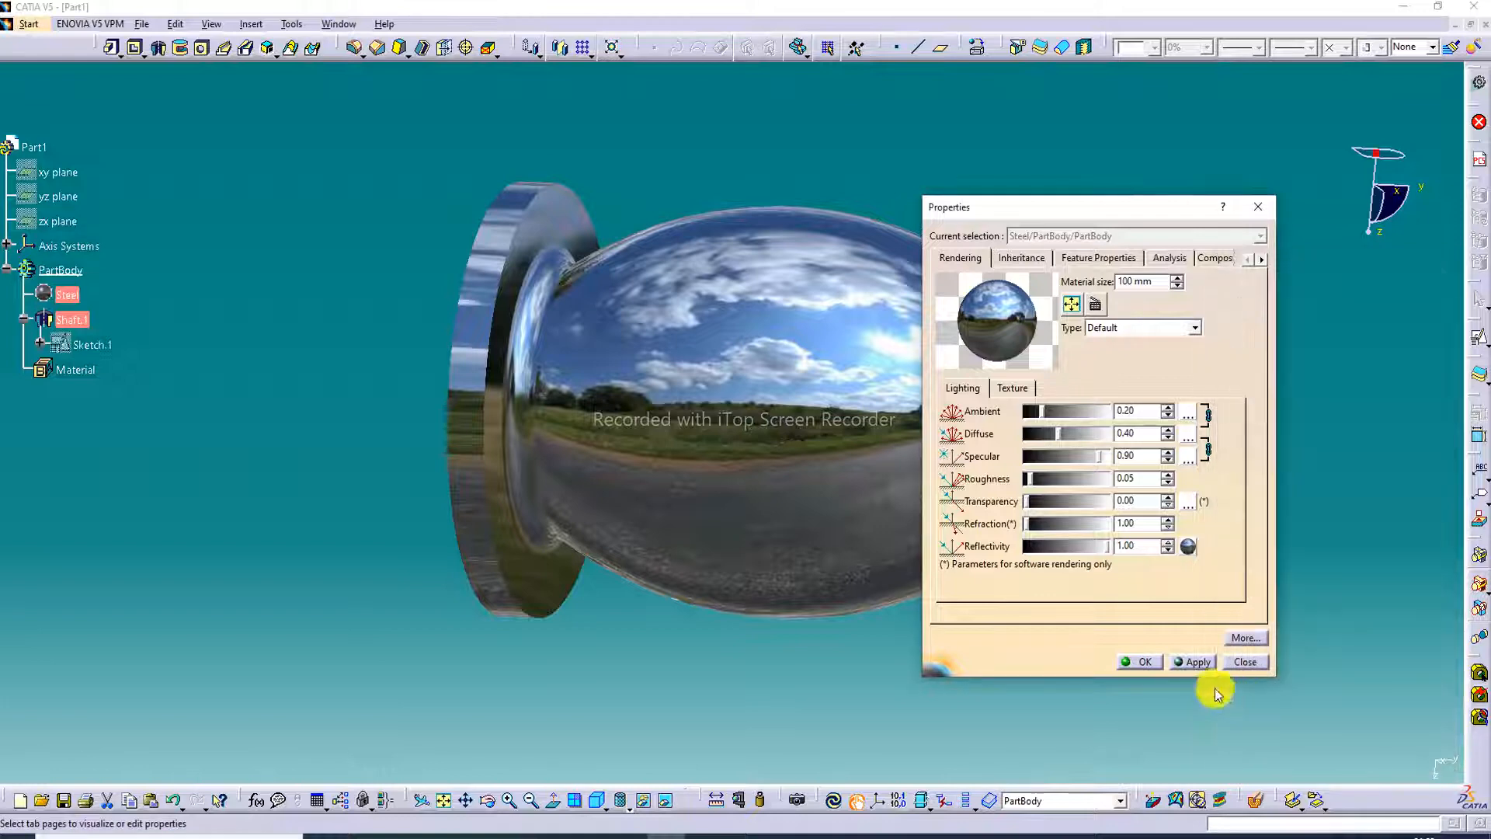
pyautogui.click(1142, 662)
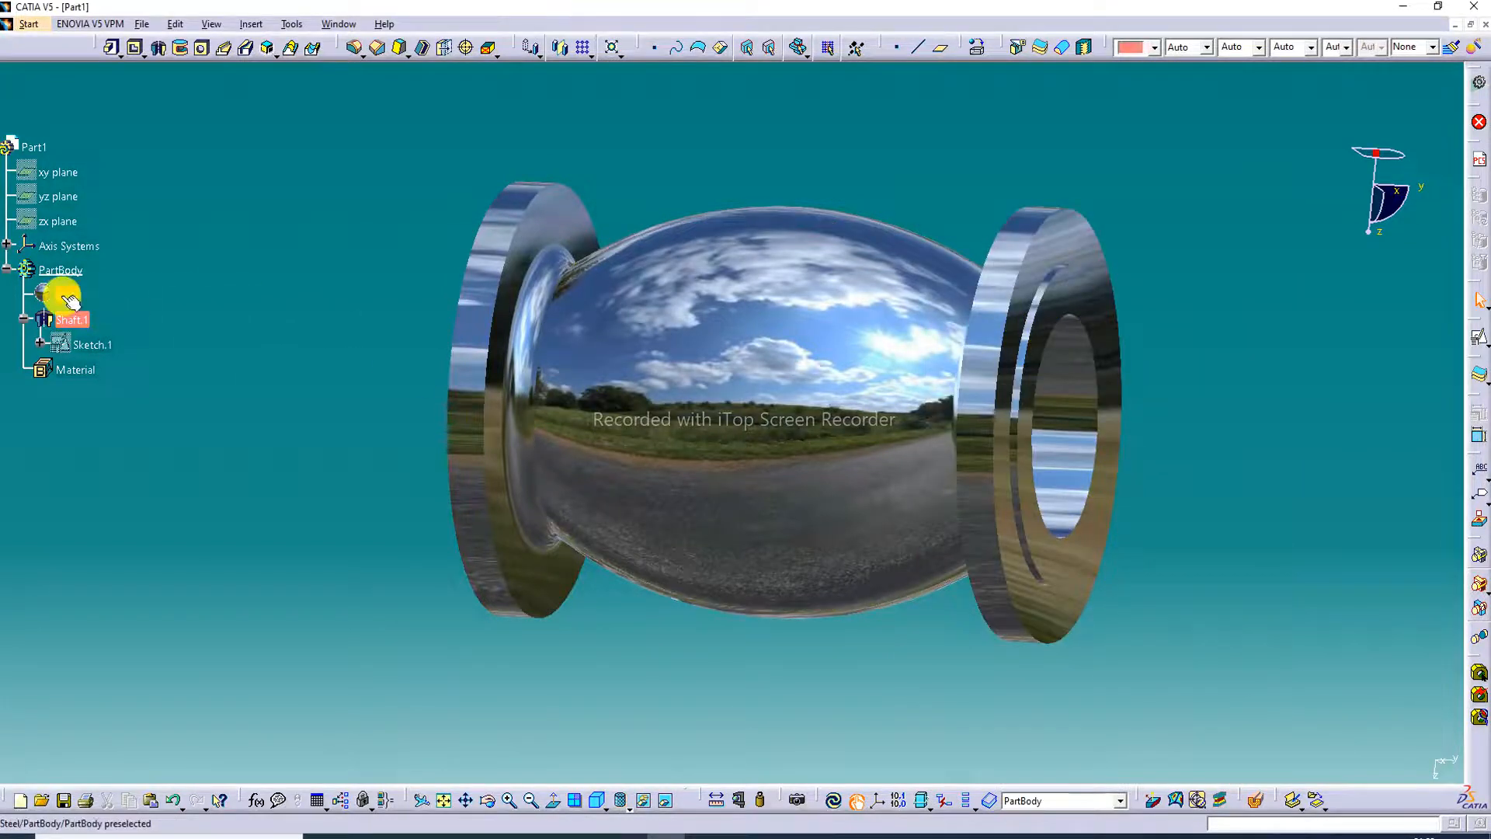
# Examine the rendered valve body's flanges, bore and bulged middle from several angles.
pyautogui.click(70, 319)
pyautogui.moveTo(777, 349); pyautogui.dragTo(796, 450, button='middle')
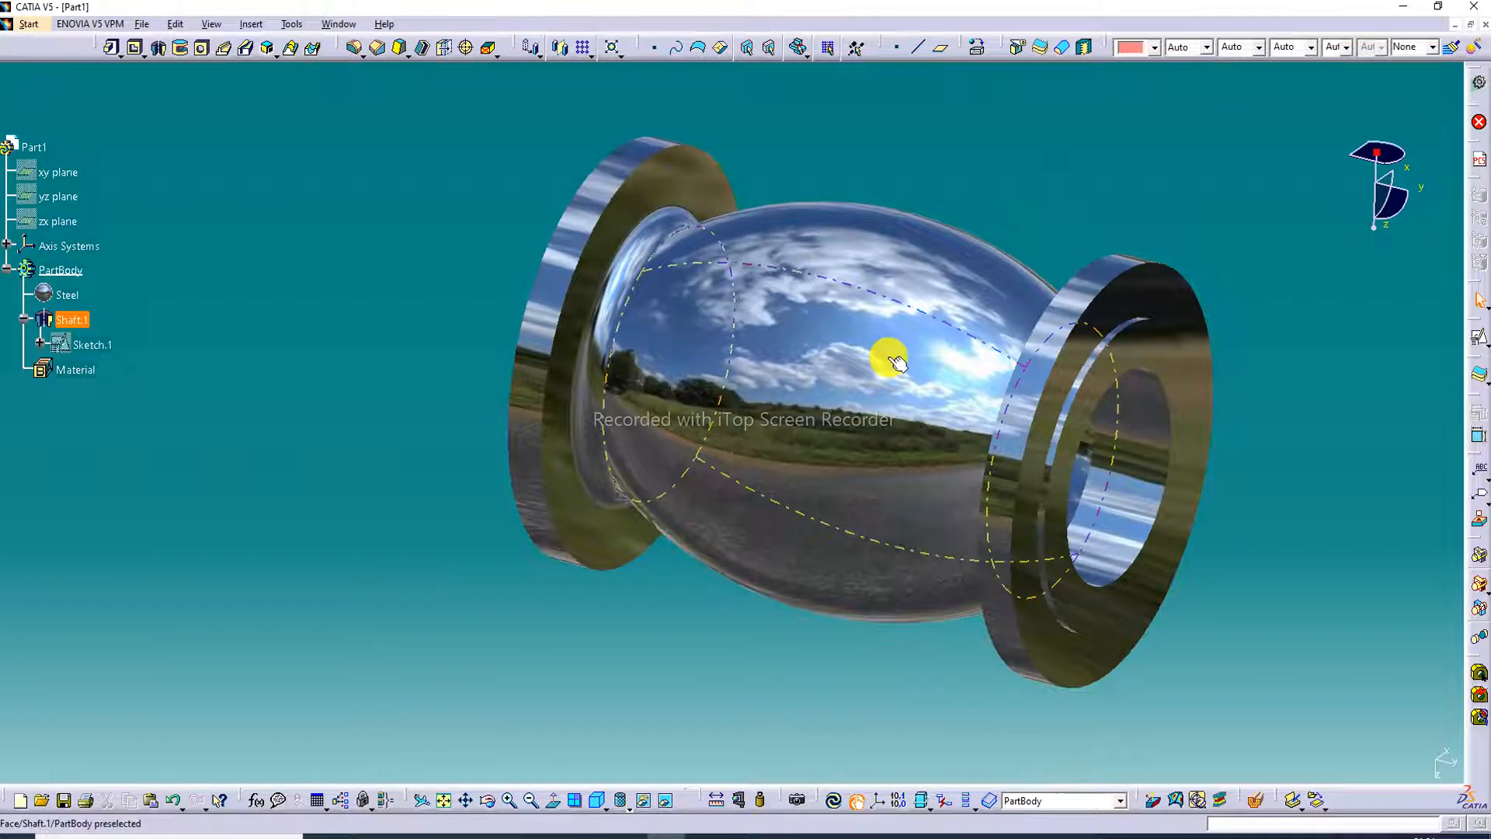
pyautogui.moveTo(869, 371); pyautogui.dragTo(642, 313, button='middle')
pyautogui.moveTo(846, 287); pyautogui.dragTo(966, 316, button='middle')
pyautogui.moveTo(791, 357); pyautogui.dragTo(780, 333, button='middle')
pyautogui.moveTo(562, 380); pyautogui.dragTo(407, 382, button='middle')
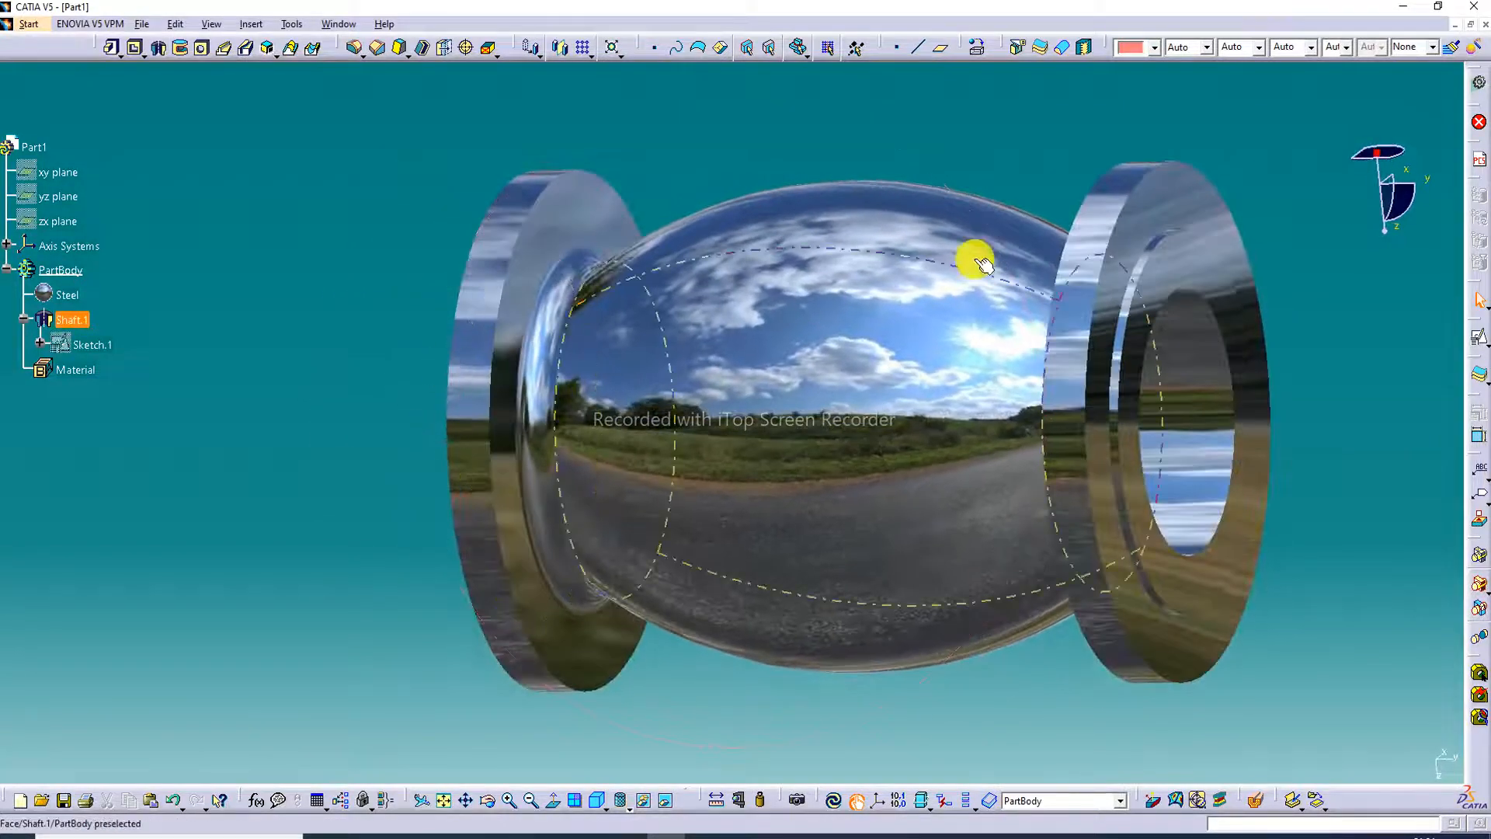
pyautogui.moveTo(975, 256); pyautogui.dragTo(954, 303, button='middle')
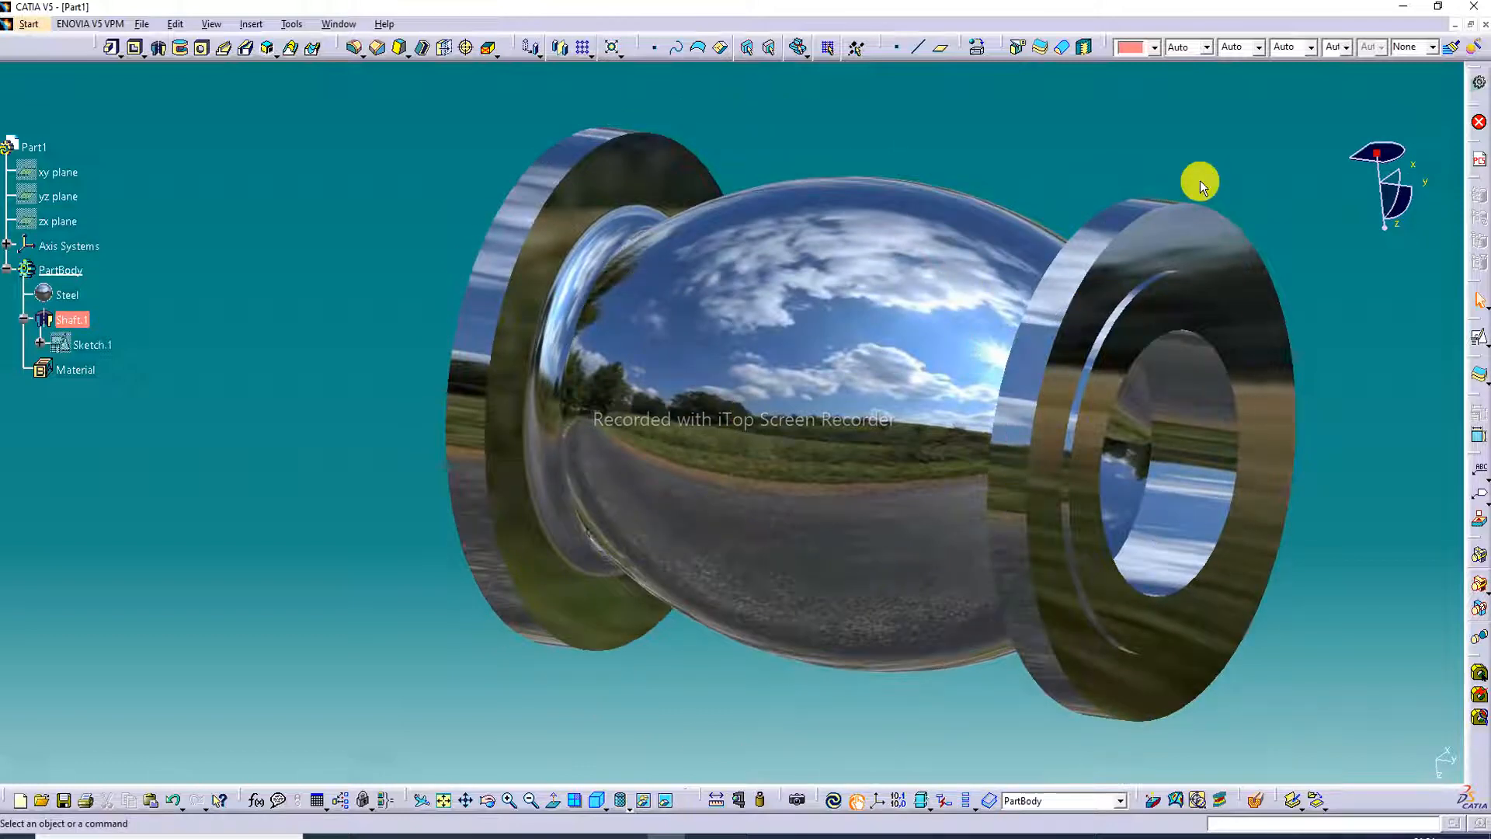
pyautogui.scroll(-1, 324, 485)
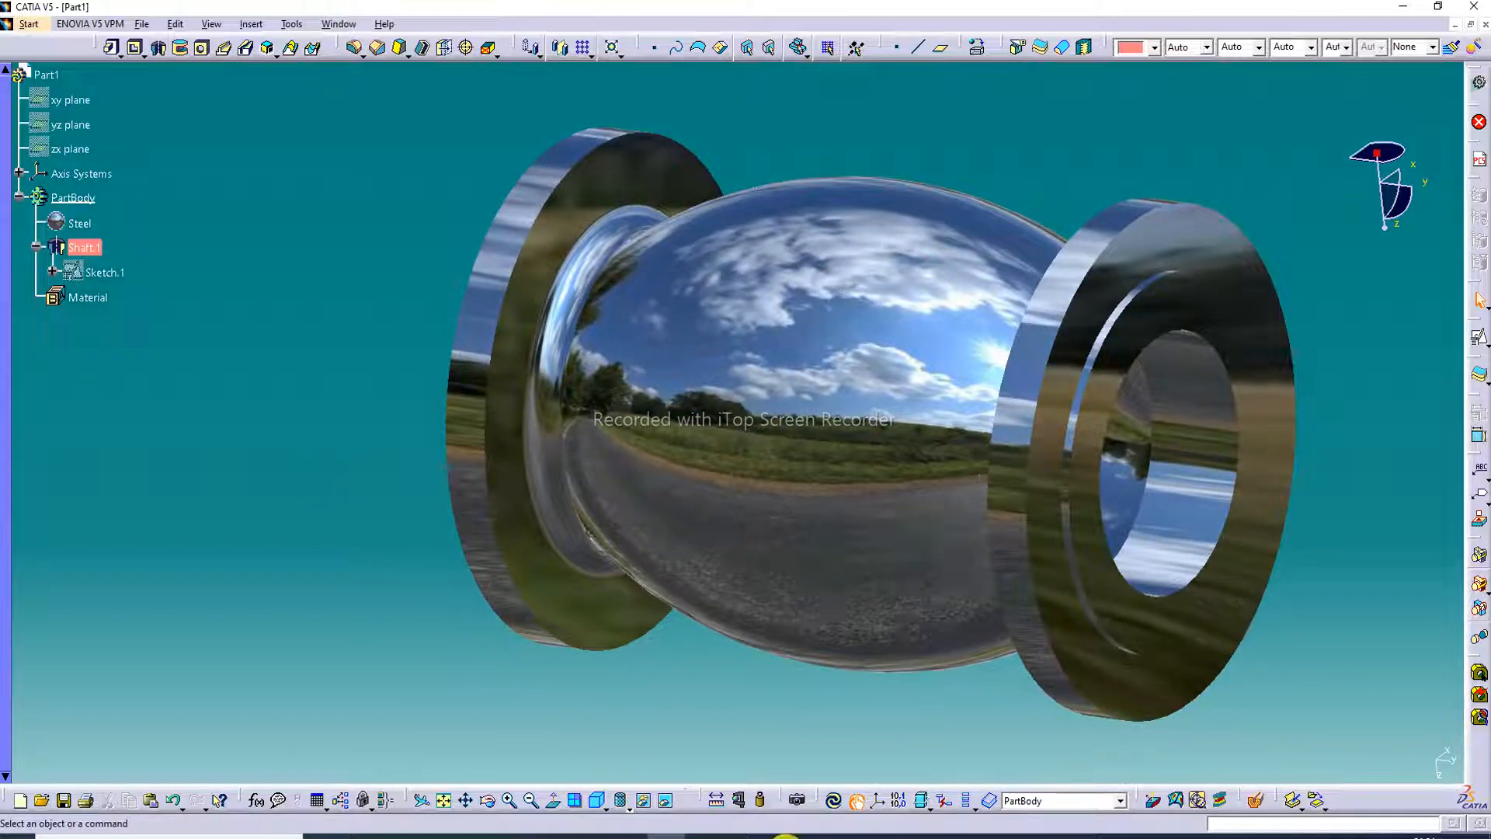